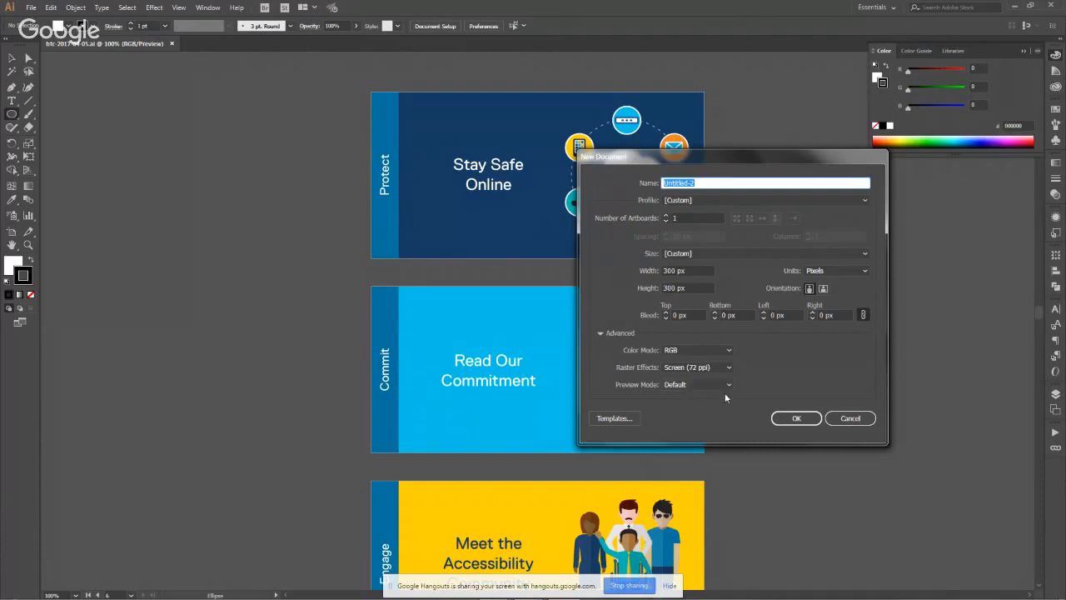
# Create a one-artboard RGB document of 300 by 300 px and activate the Ellipse tool.
pyautogui.click(796, 419)
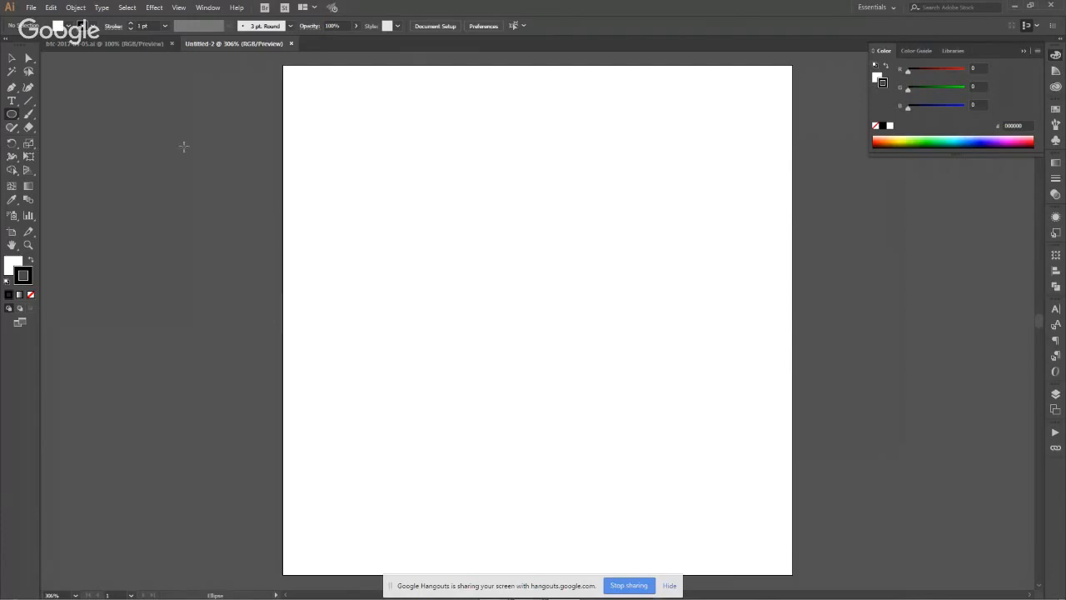
pyautogui.click(12, 116)
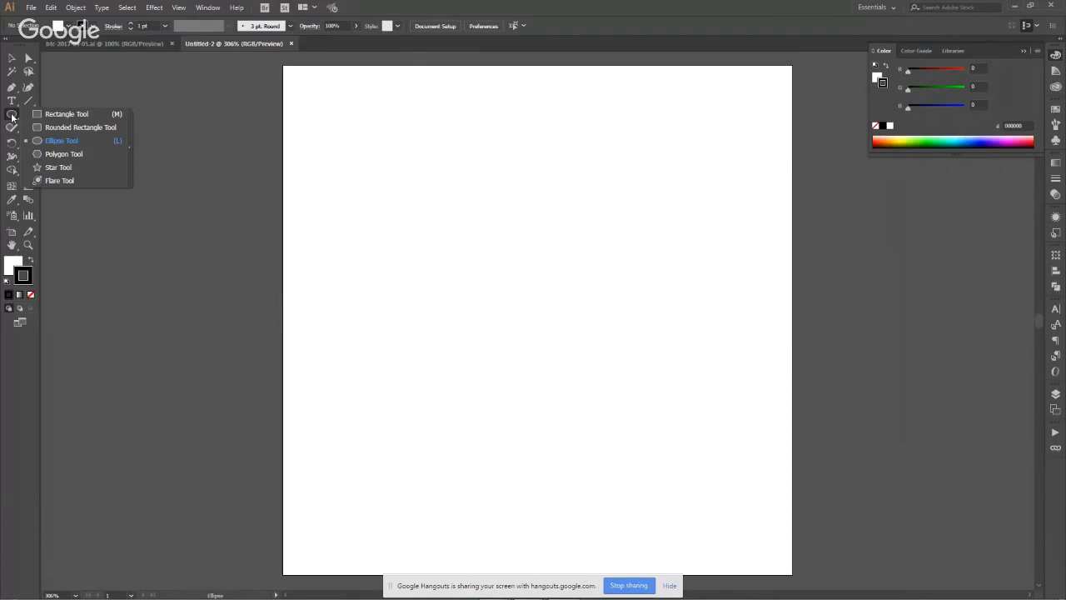
pyautogui.click(86, 143)
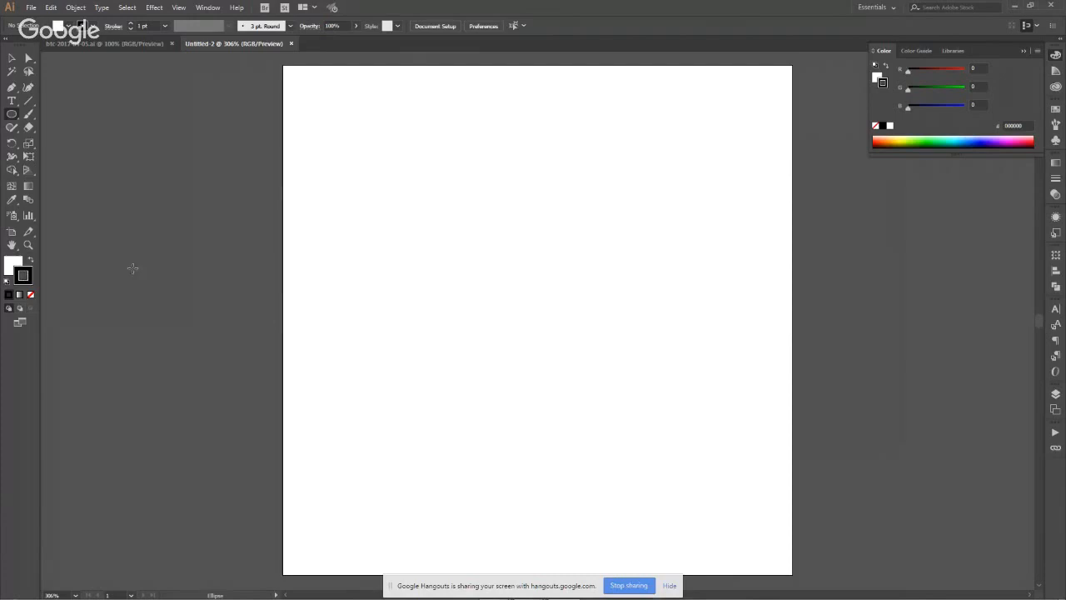
pyautogui.moveTo(342, 149); pyautogui.dragTo(520, 474)
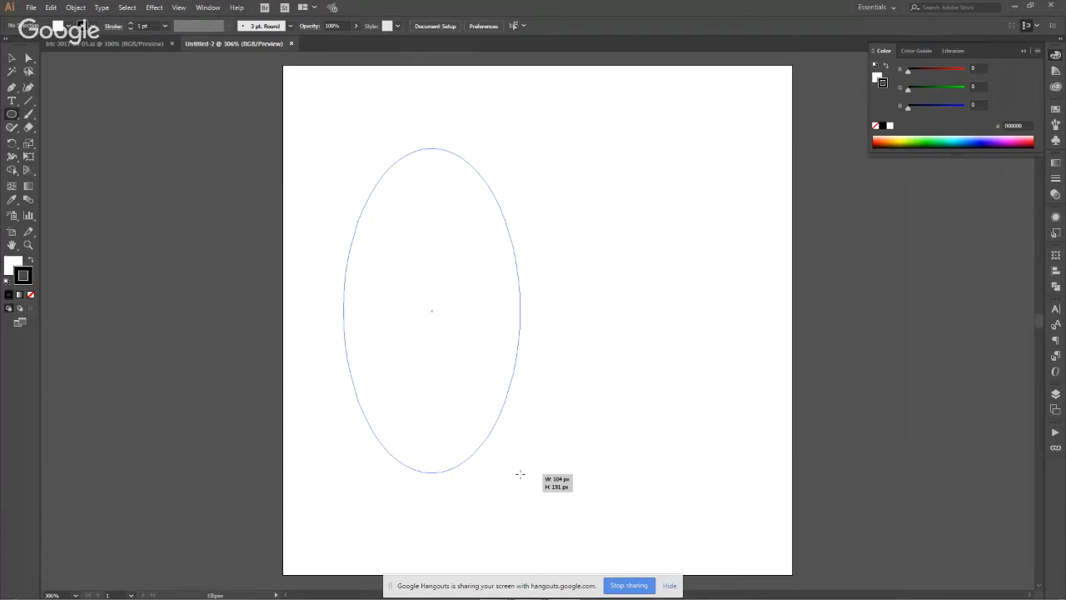
pyautogui.moveTo(519, 474); pyautogui.dragTo(547, 402)
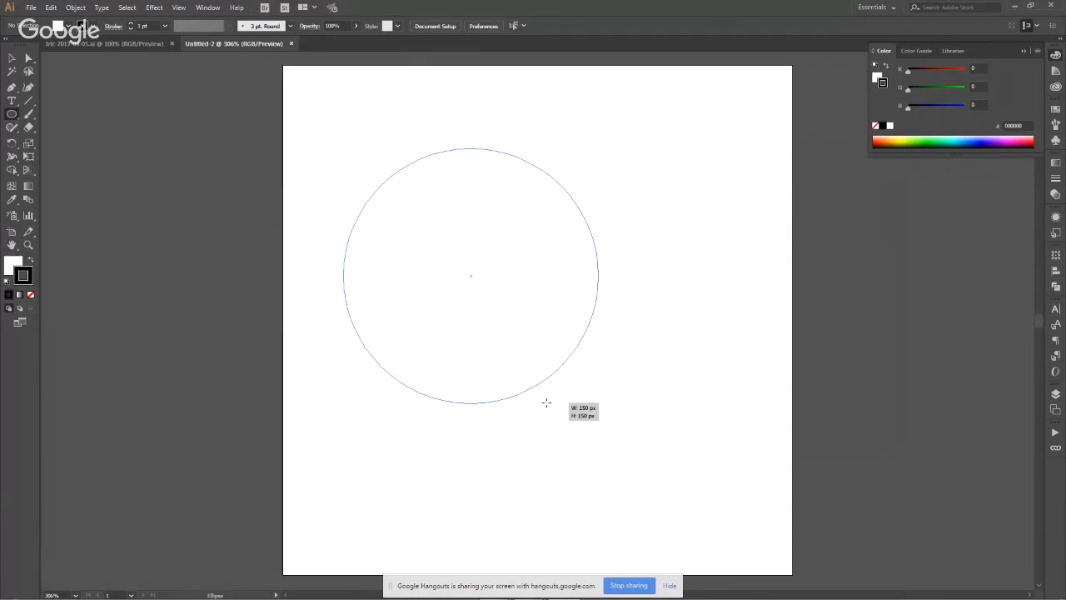
pyautogui.moveTo(547, 402)
pyautogui.mouseDown()
pyautogui.moveTo(562, 442)
pyautogui.moveTo(535, 372)
pyautogui.mouseUp()
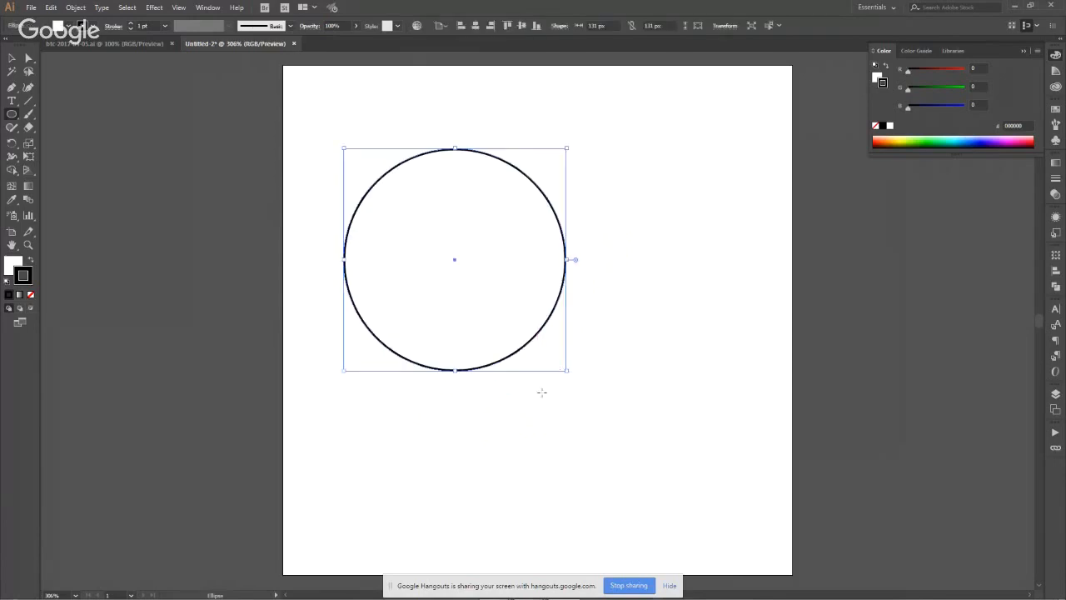
pyautogui.press('Delete')
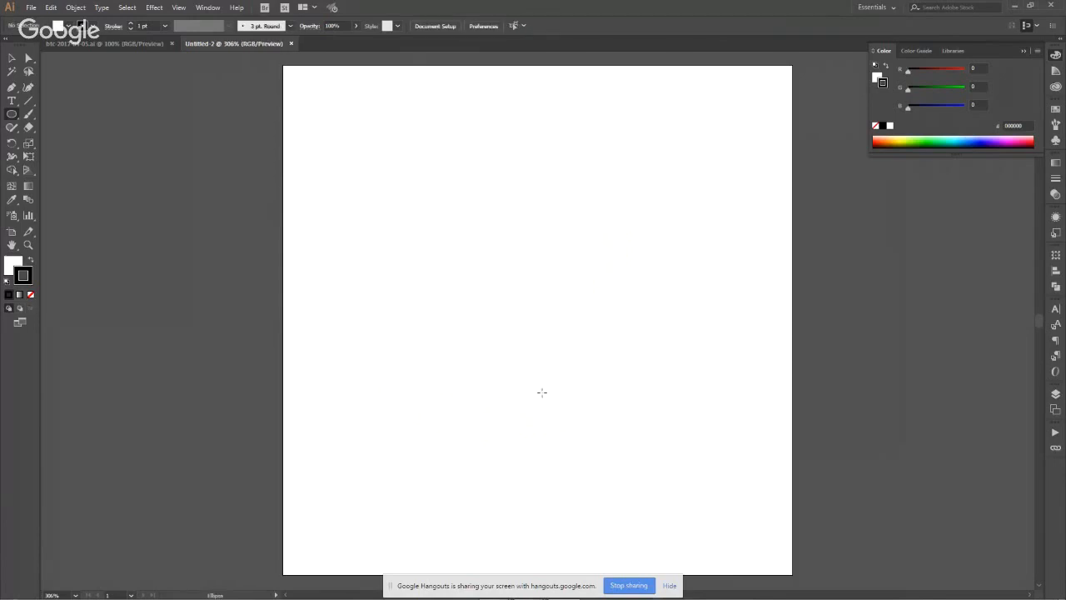
# Create a circle with an exact width and height of 200 px on the artboard.
pyautogui.click(468, 303)
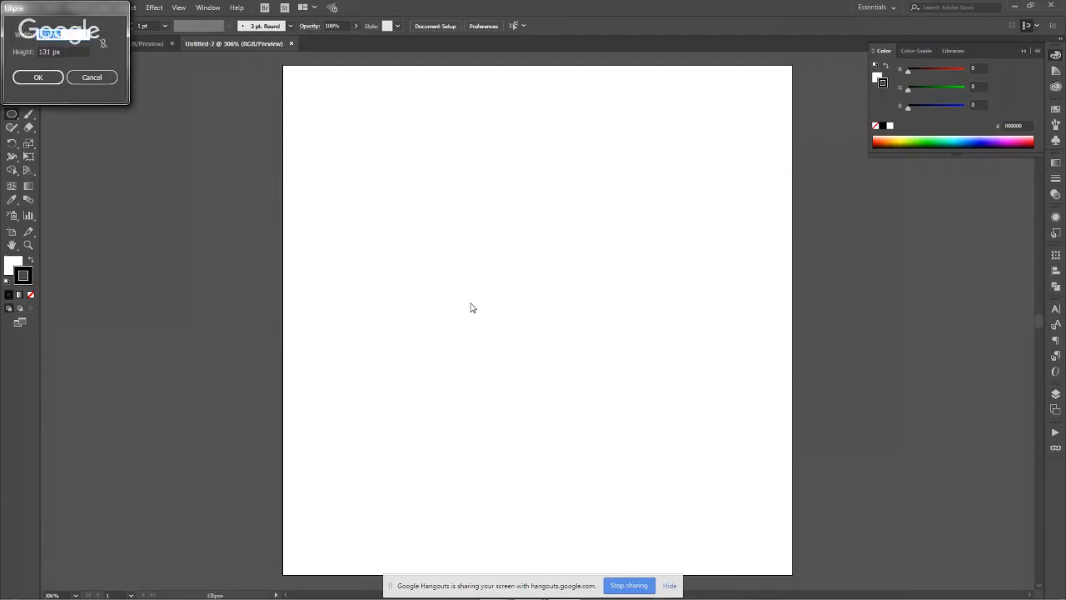
pyautogui.press('Tab')
pyautogui.write('200')
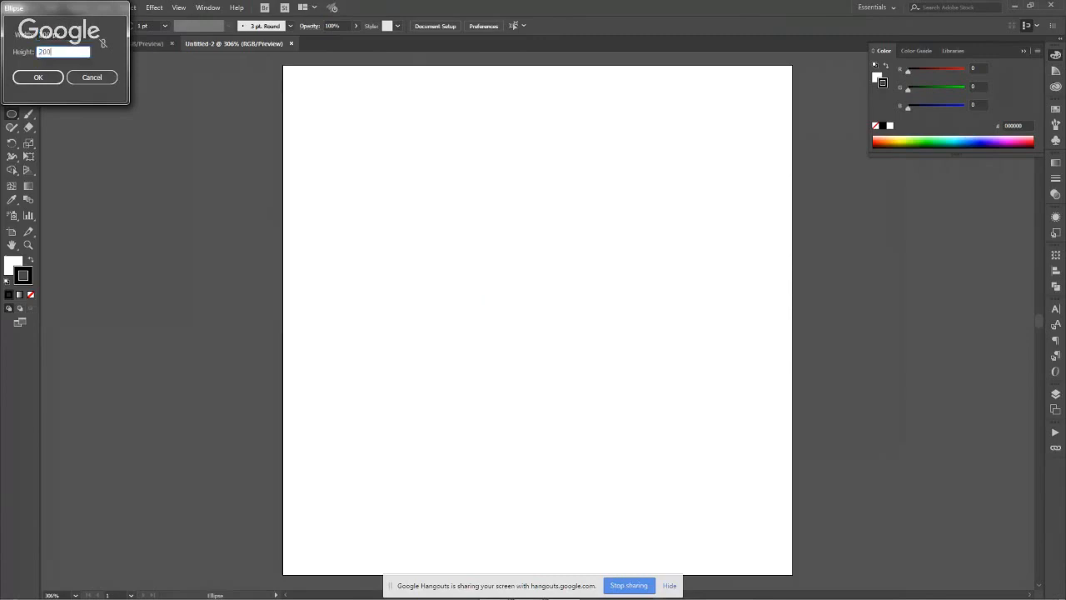
pyautogui.click(48, 81)
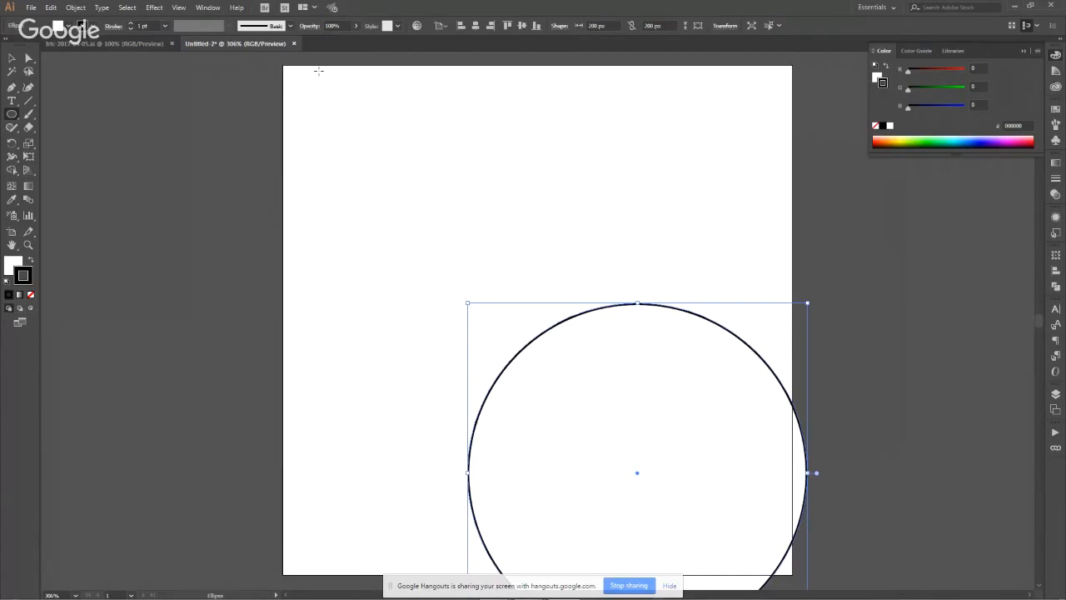
# Centre the circle horizontally and vertically on the artboard, using Align to Artboard.
pyautogui.click(1057, 276)
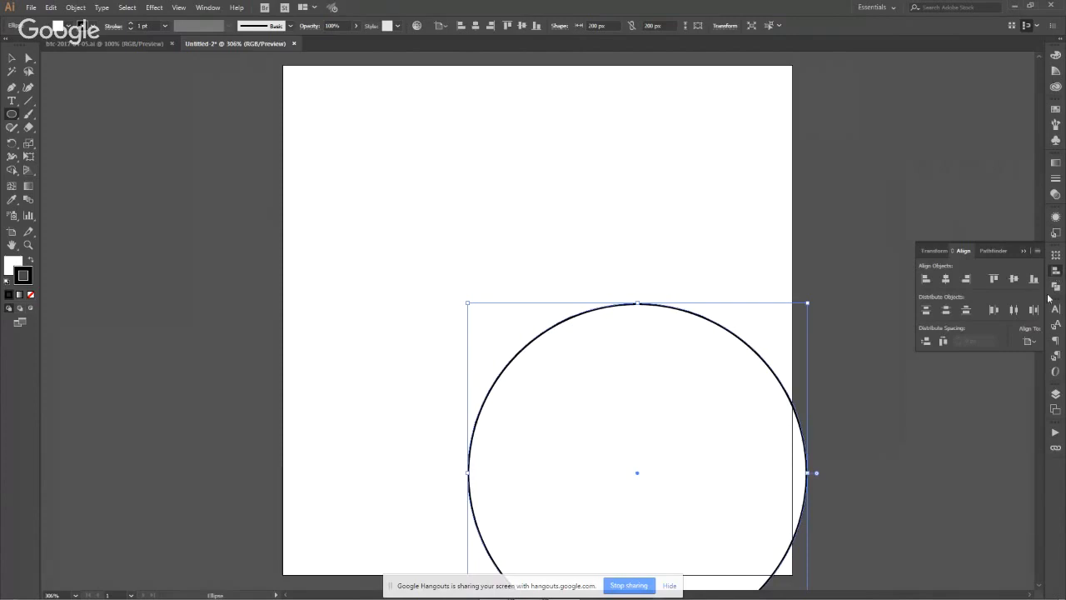
pyautogui.click(1035, 344)
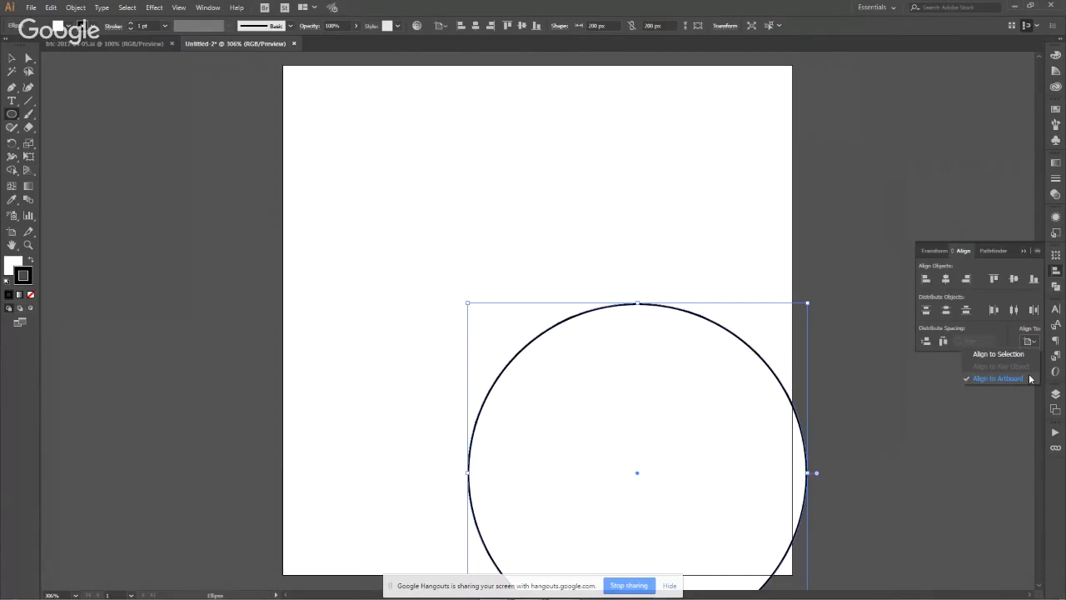
pyautogui.click(1029, 379)
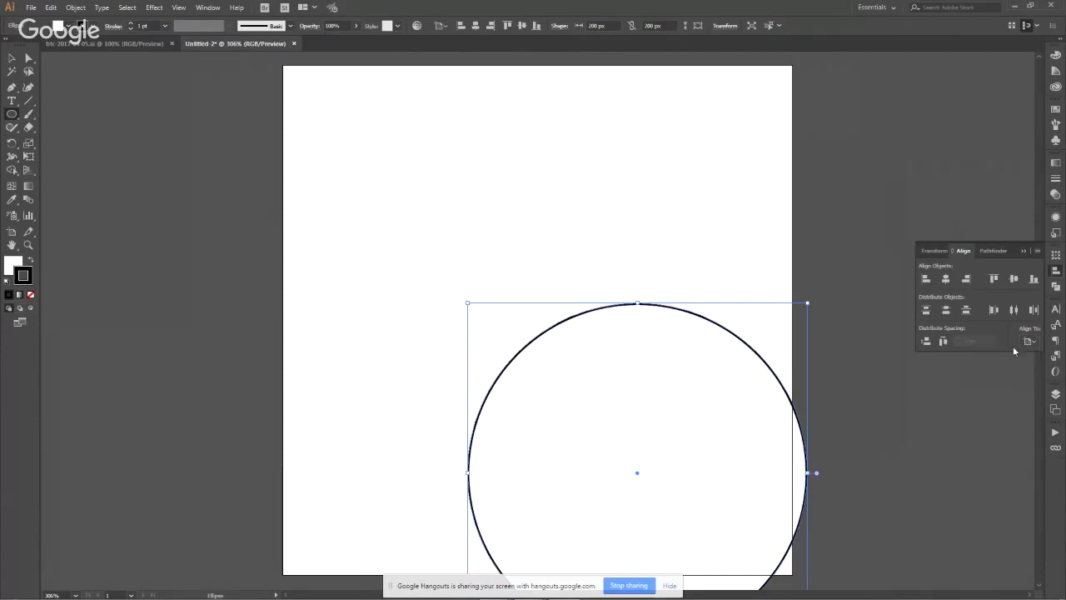
pyautogui.click(950, 285)
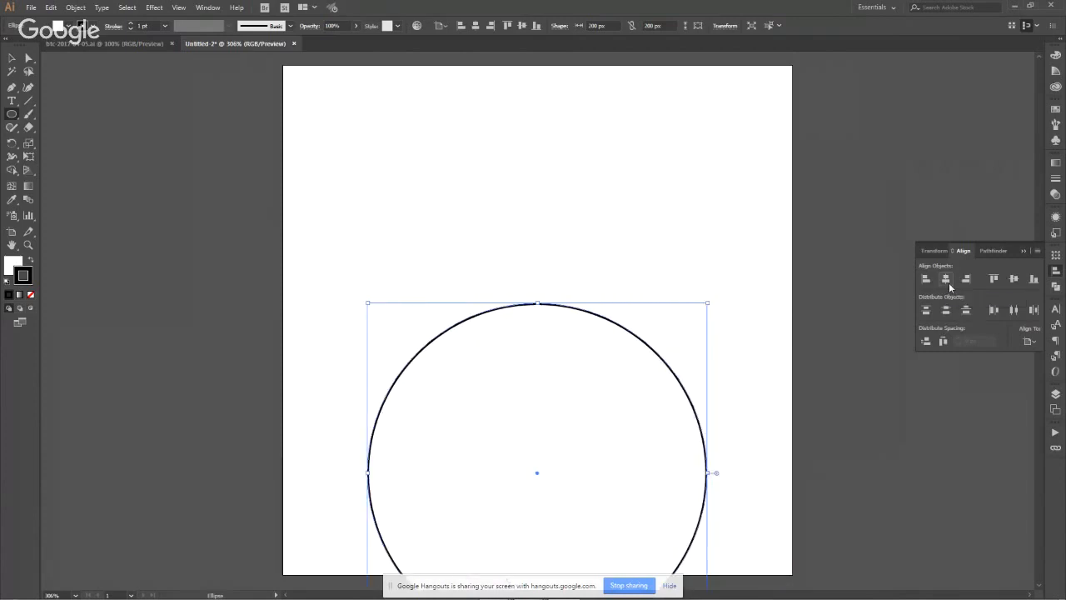
pyautogui.click(1013, 280)
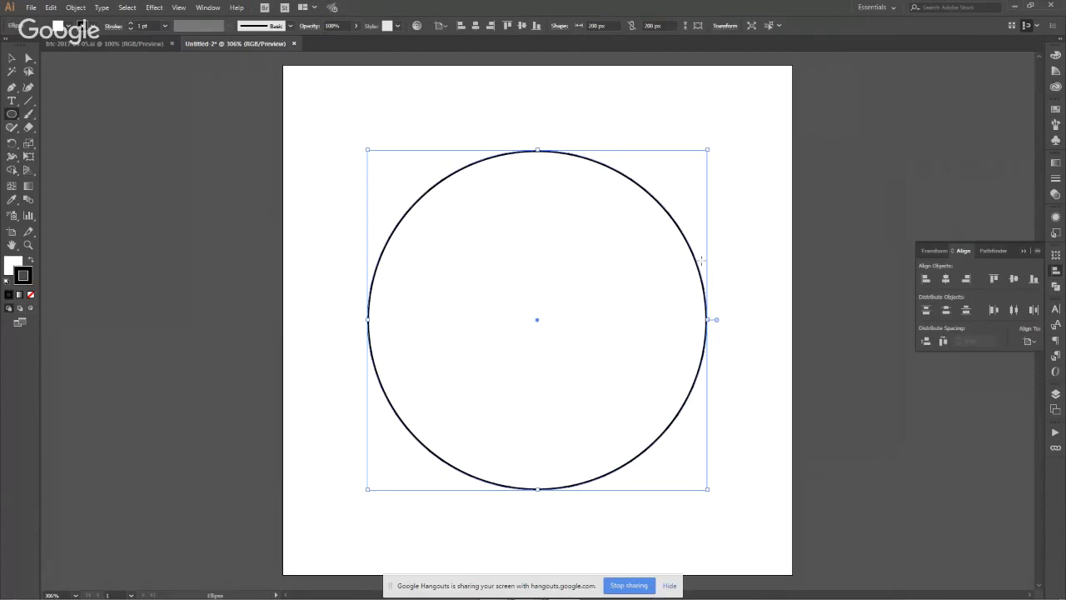
# Fill the circle with TS Light Blue (Hex) from the TechSoup Brand Colors (Hex) library.
pyautogui.click(7, 264)
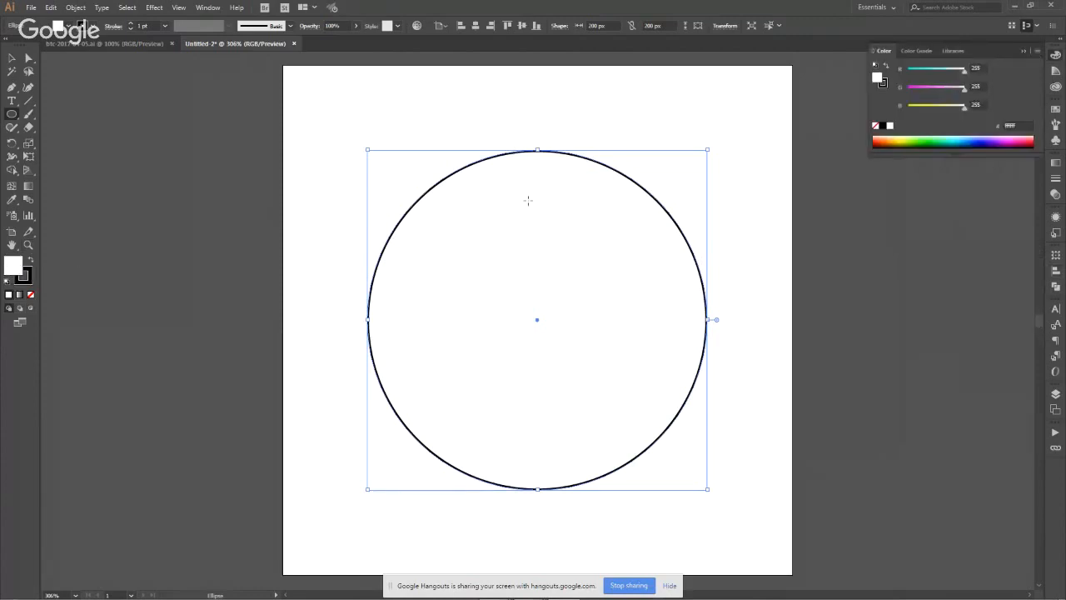
pyautogui.click(1058, 88)
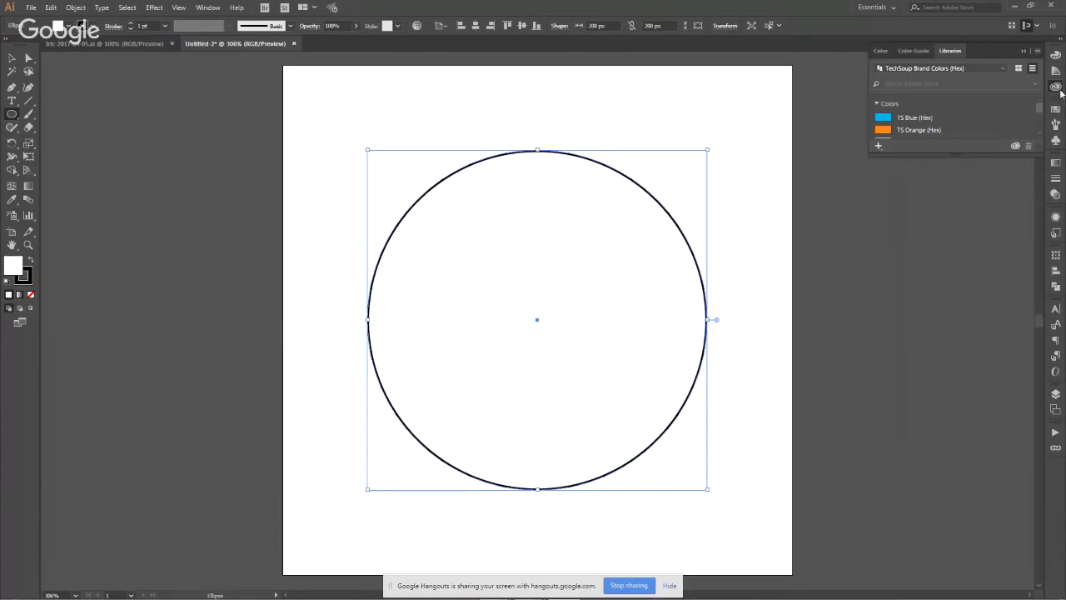
pyautogui.moveTo(962, 156); pyautogui.dragTo(964, 302)
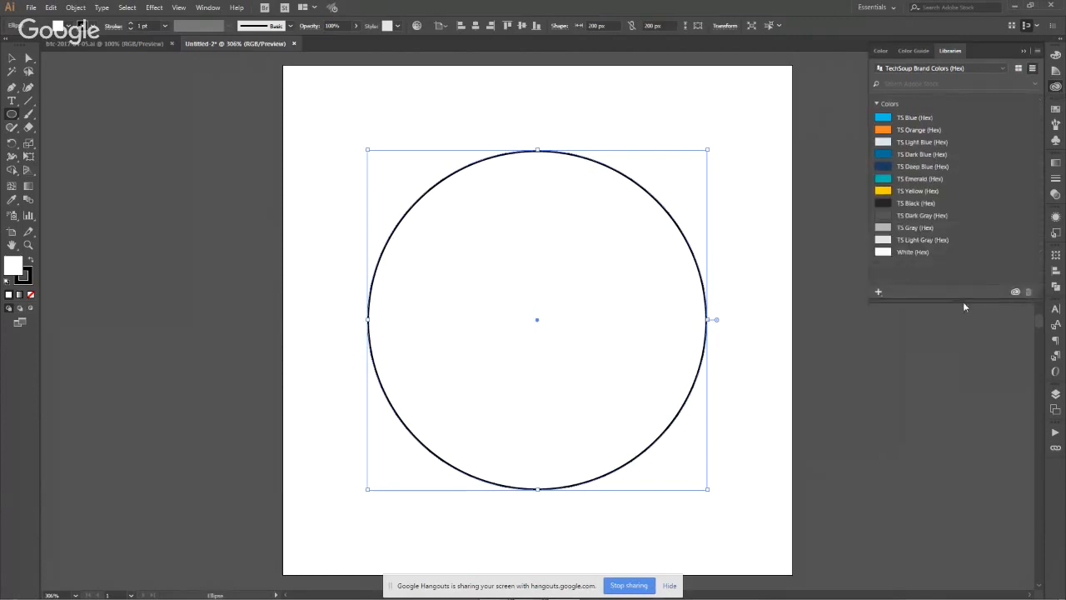
pyautogui.click(883, 143)
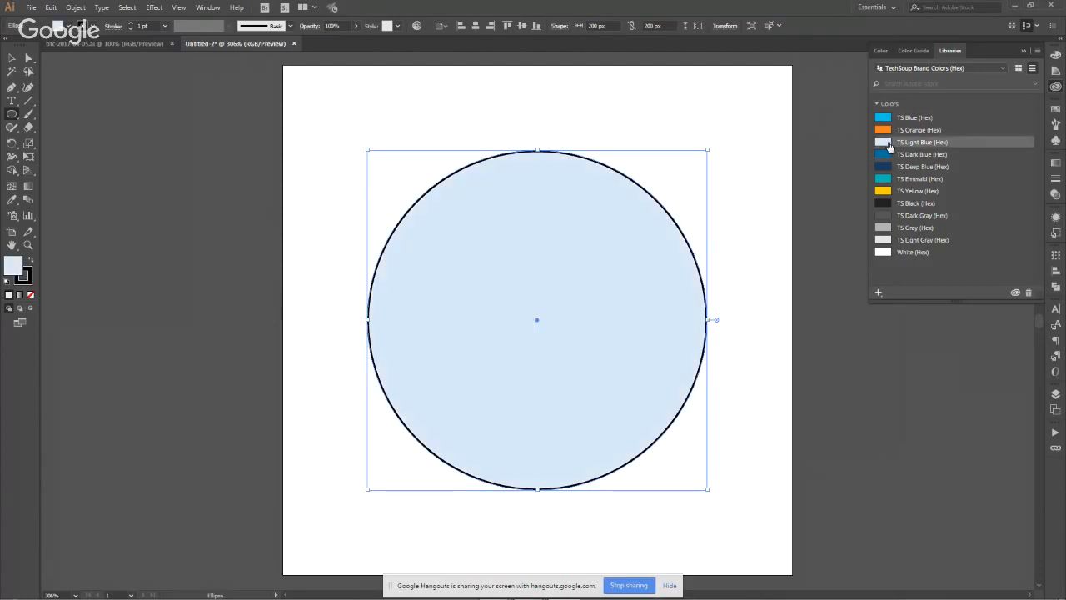
# Set the circle's stroke colour to TS Deep Blue (Hex) from the brand colour library.
pyautogui.click(24, 277)
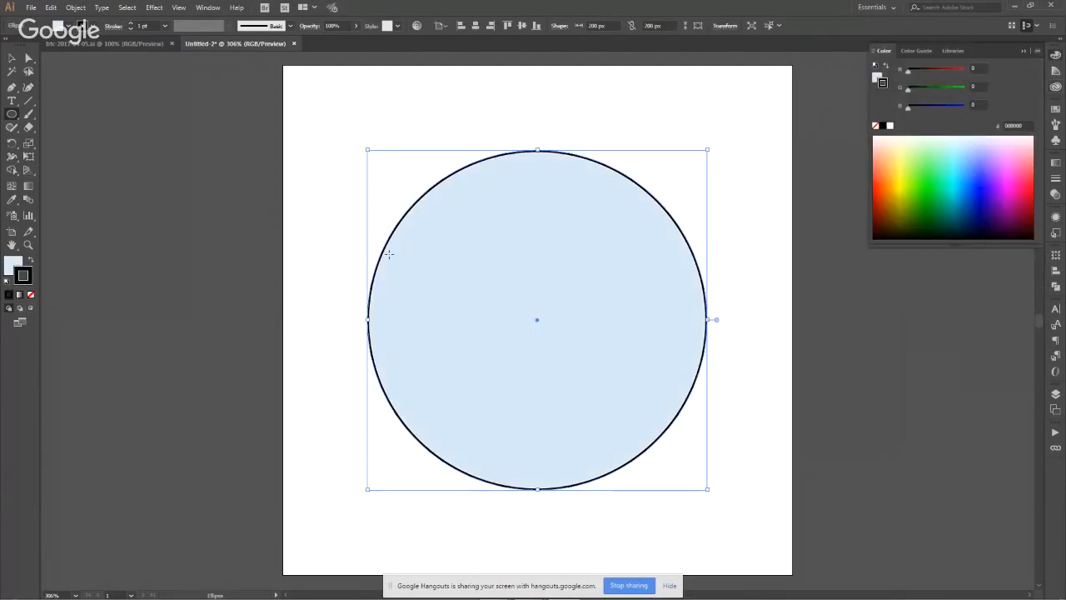
pyautogui.click(1056, 89)
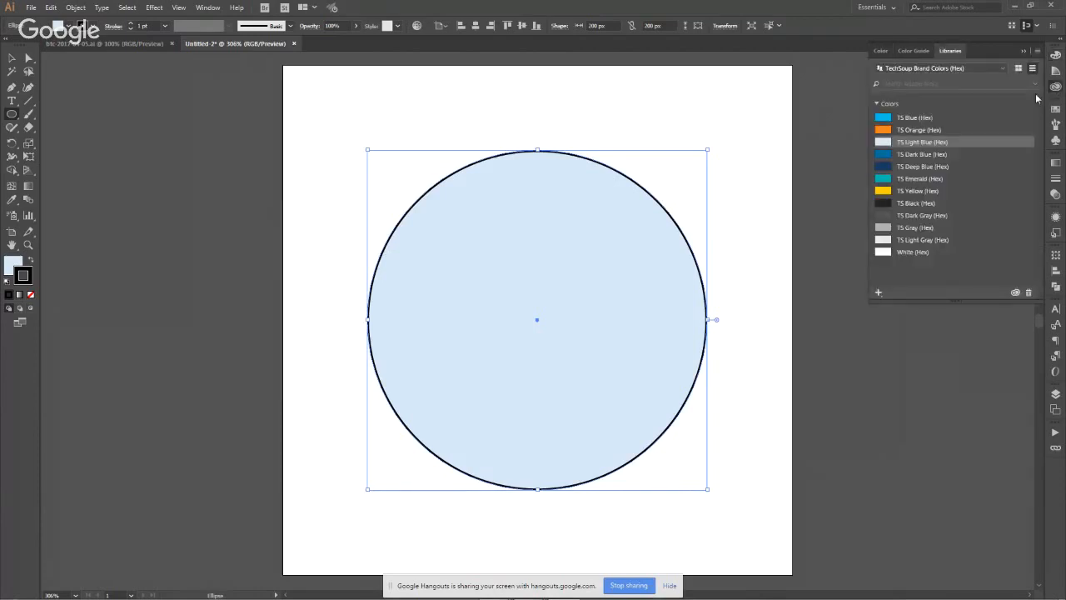
pyautogui.click(881, 170)
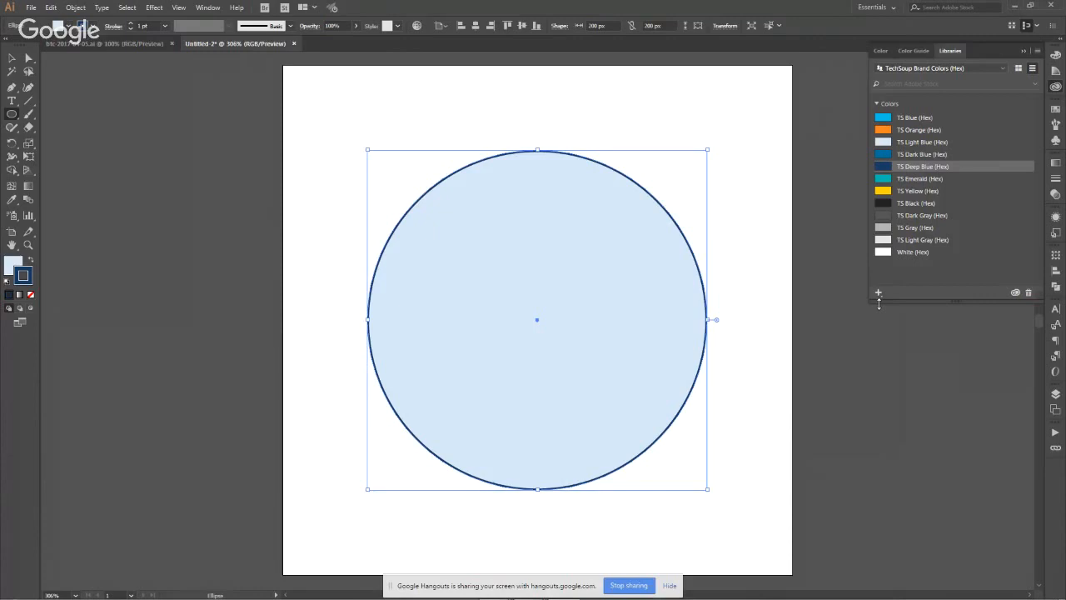
# Set the circle's stroke weight to 10 pt, align the stroke to the centre of the path, and deselect the circle.
pyautogui.click(1054, 181)
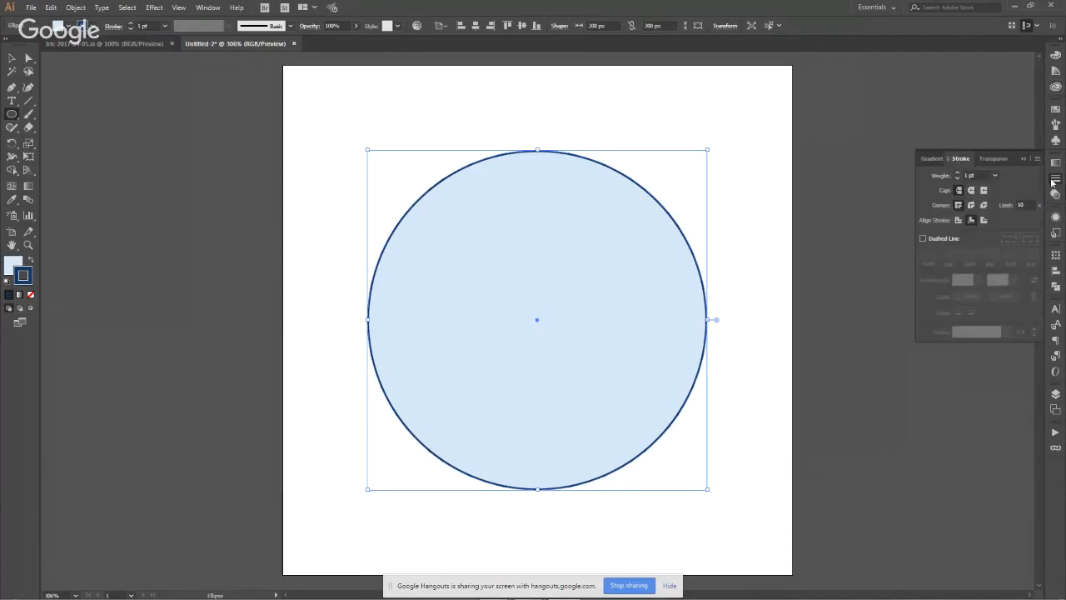
pyautogui.click(996, 177)
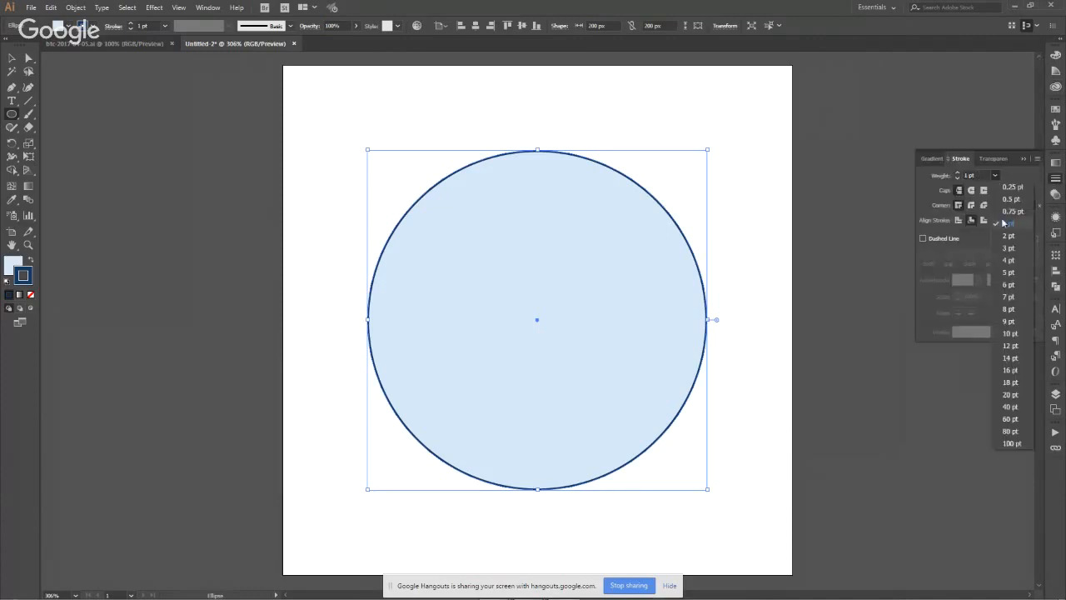
pyautogui.click(1009, 334)
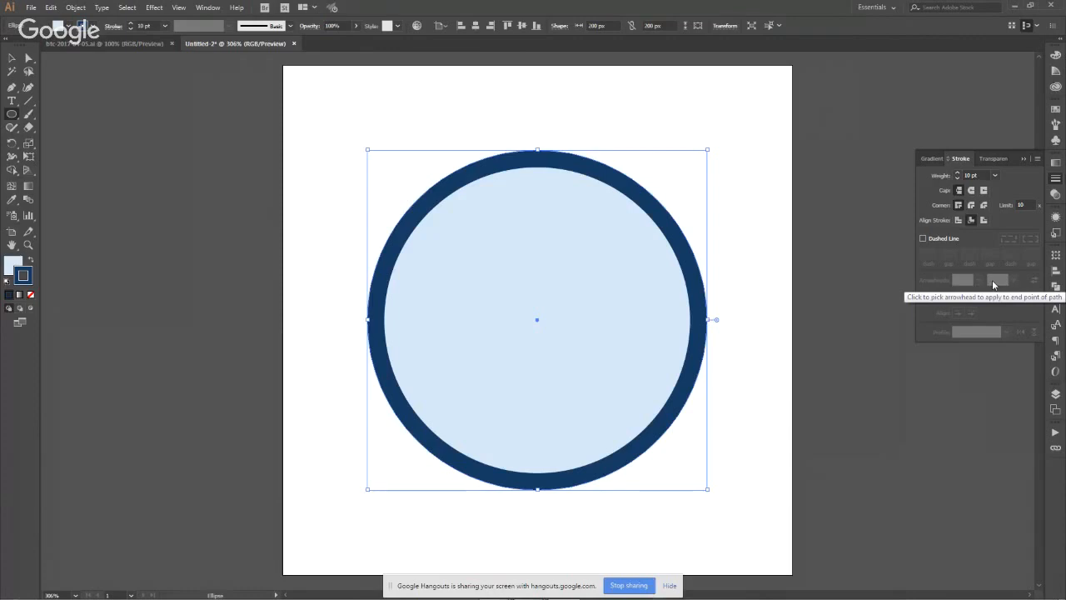
pyautogui.click(958, 220)
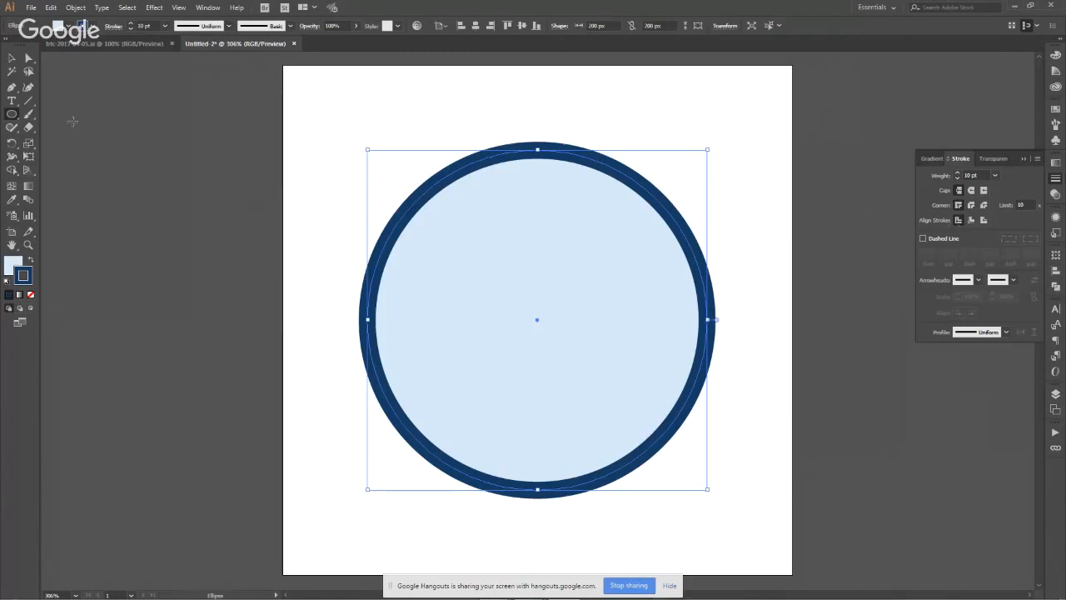
pyautogui.click(13, 58)
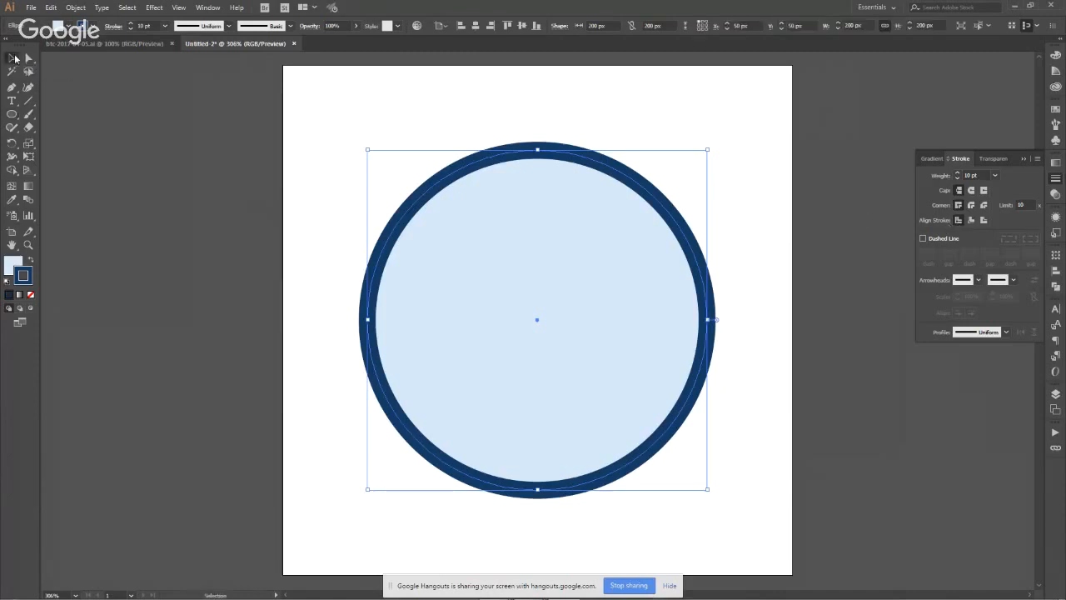
pyautogui.click(290, 129)
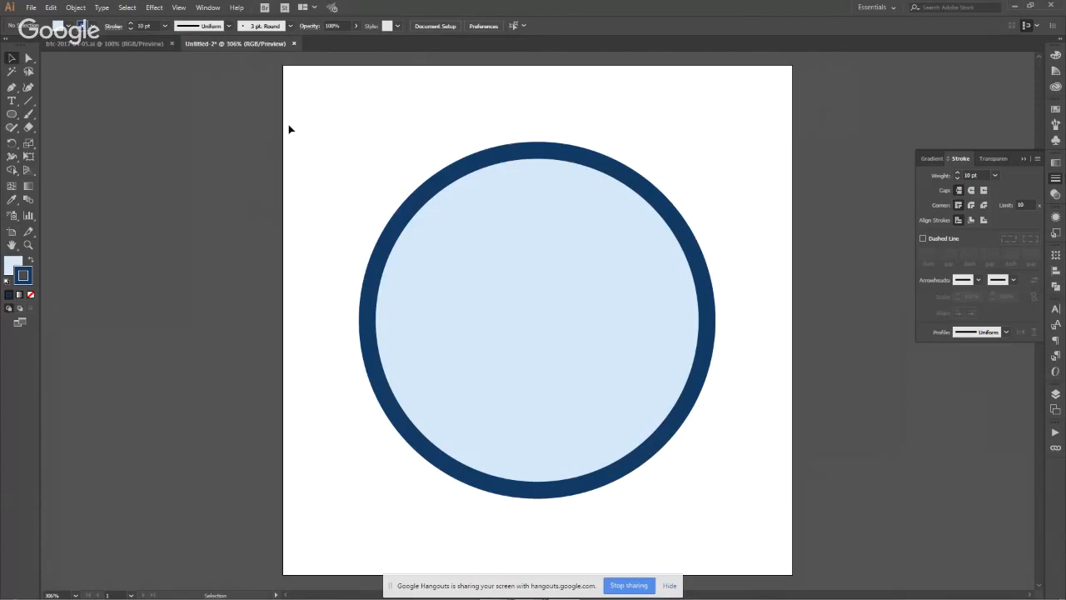
# Draw a vertical line segment about 30 px long in the empty area near the artboard's upper-right corner.
pyautogui.click(30, 101)
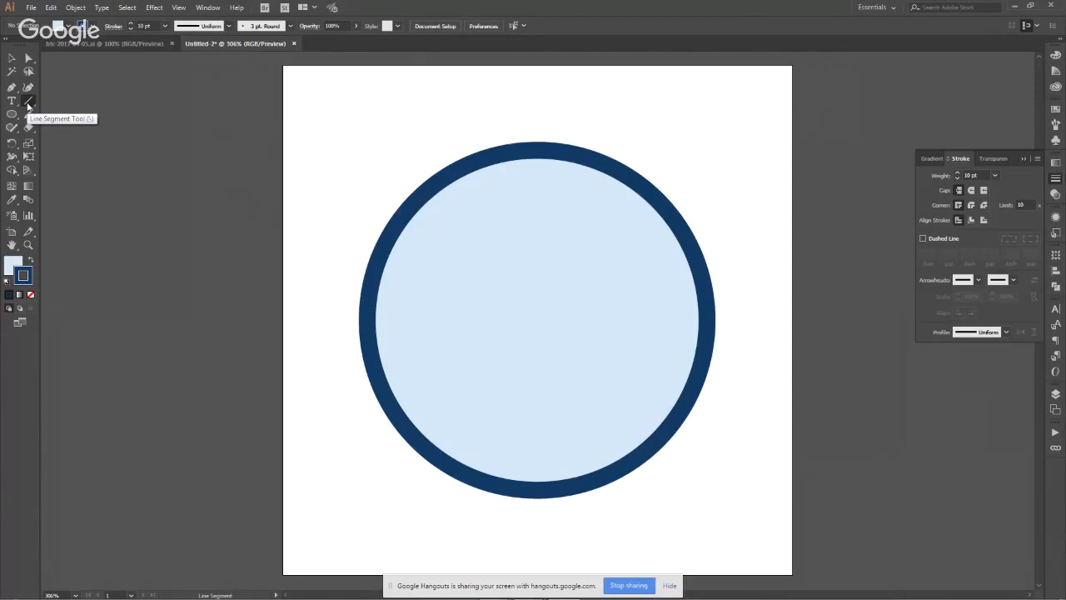
pyautogui.click(27, 105)
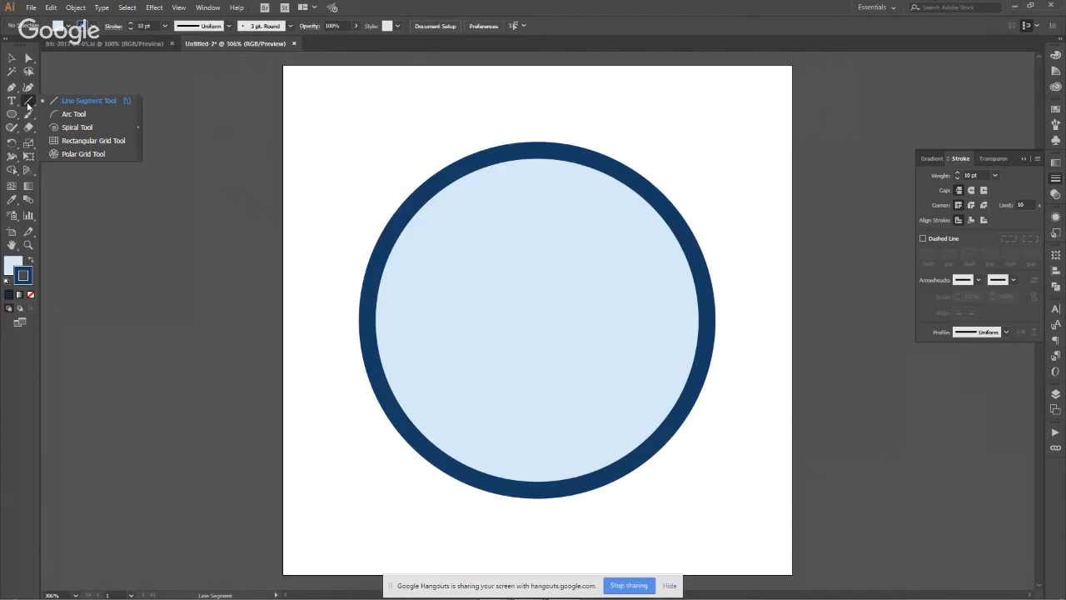
pyautogui.click(27, 106)
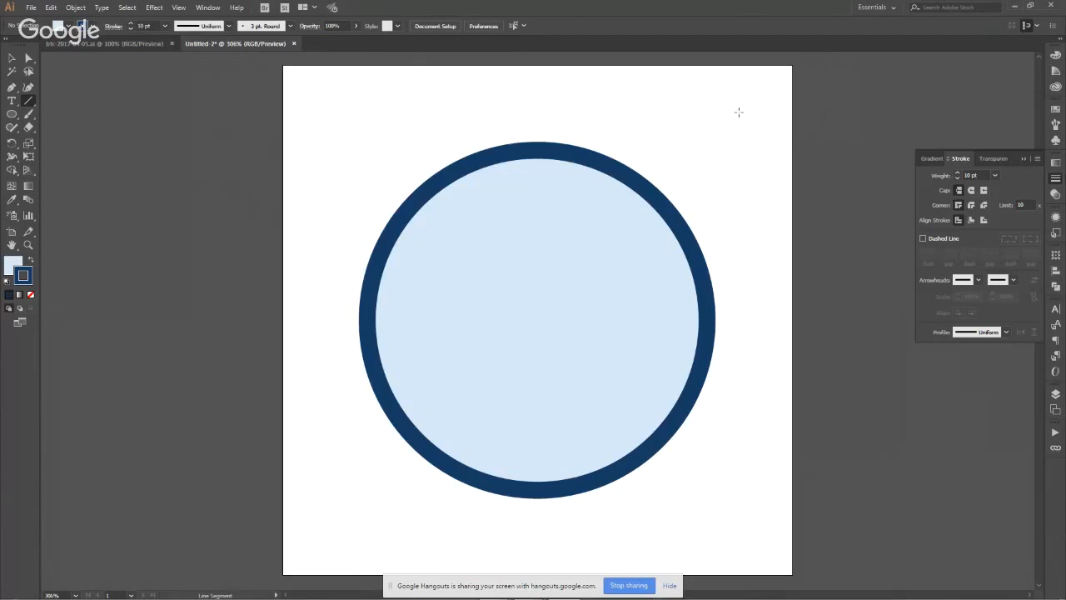
pyautogui.moveTo(738, 119); pyautogui.dragTo(738, 163)
pyautogui.moveTo(738, 164); pyautogui.dragTo(738, 170)
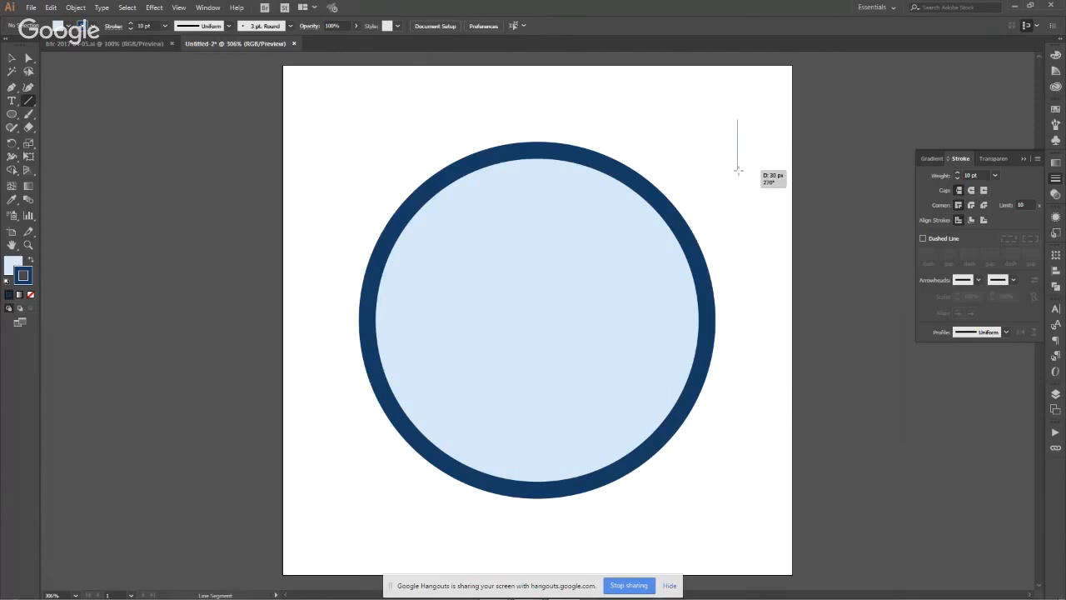
pyautogui.moveTo(737, 169); pyautogui.dragTo(738, 170)
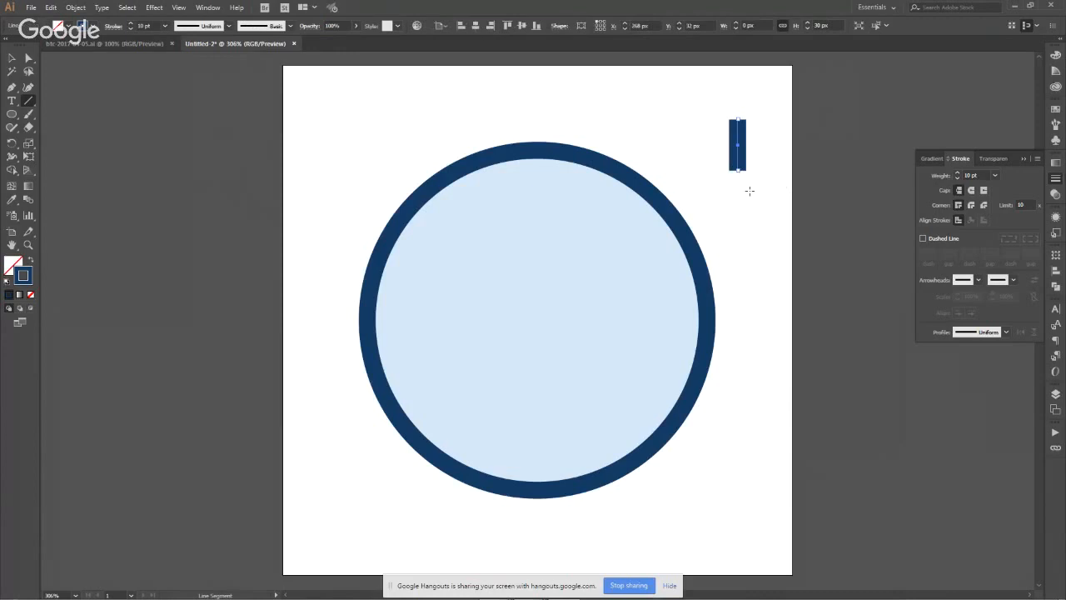
# Move the line mark to the circle's vertical centre line and nudge it 10 px down from the upper rim.
pyautogui.click(11, 60)
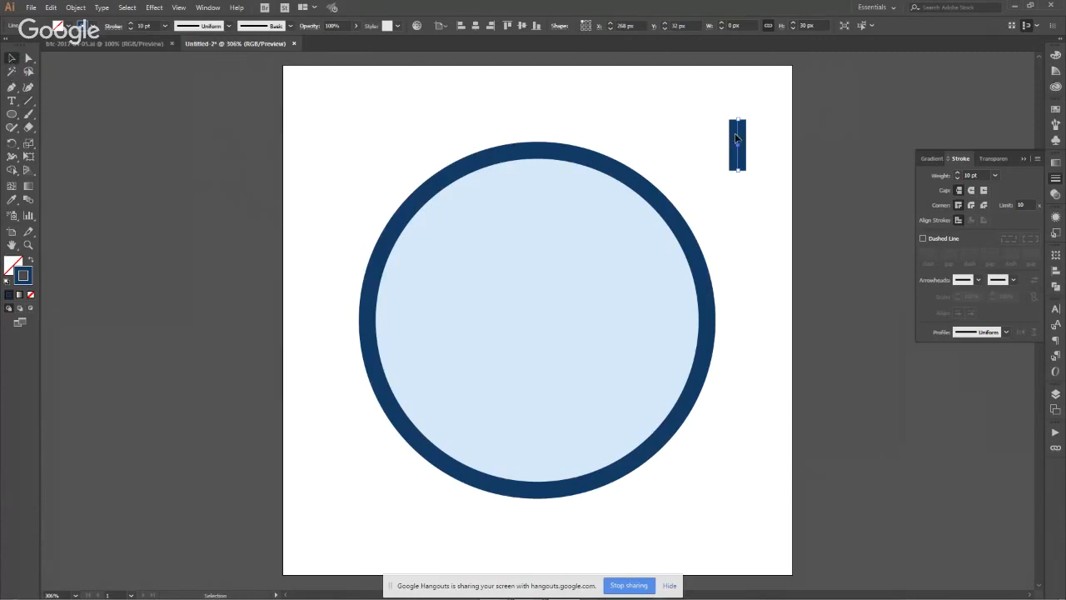
pyautogui.moveTo(738, 136); pyautogui.dragTo(536, 166)
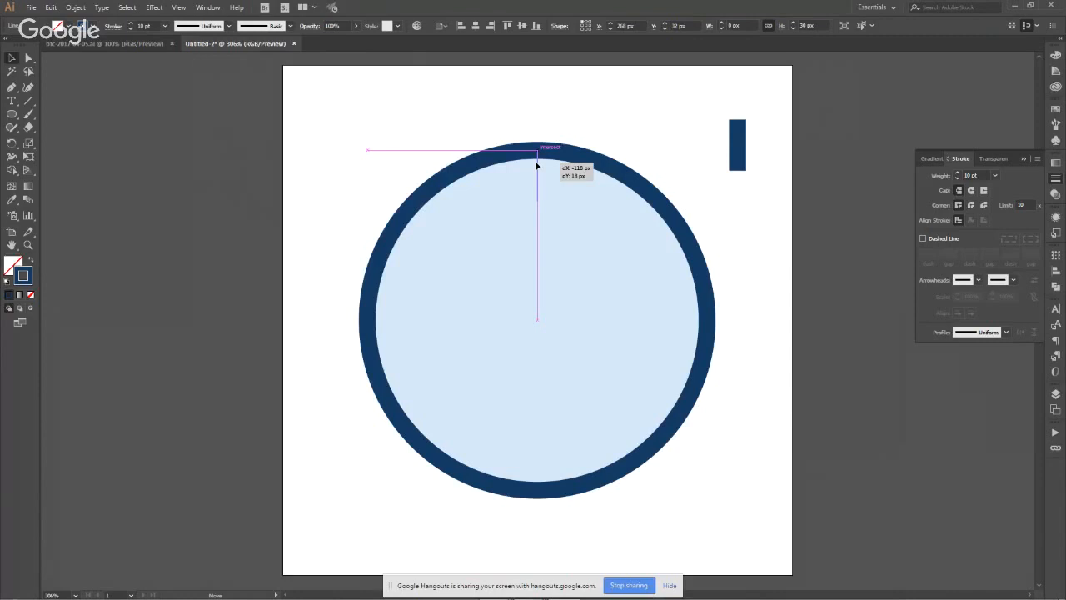
pyautogui.moveTo(536, 165); pyautogui.dragTo(535, 162)
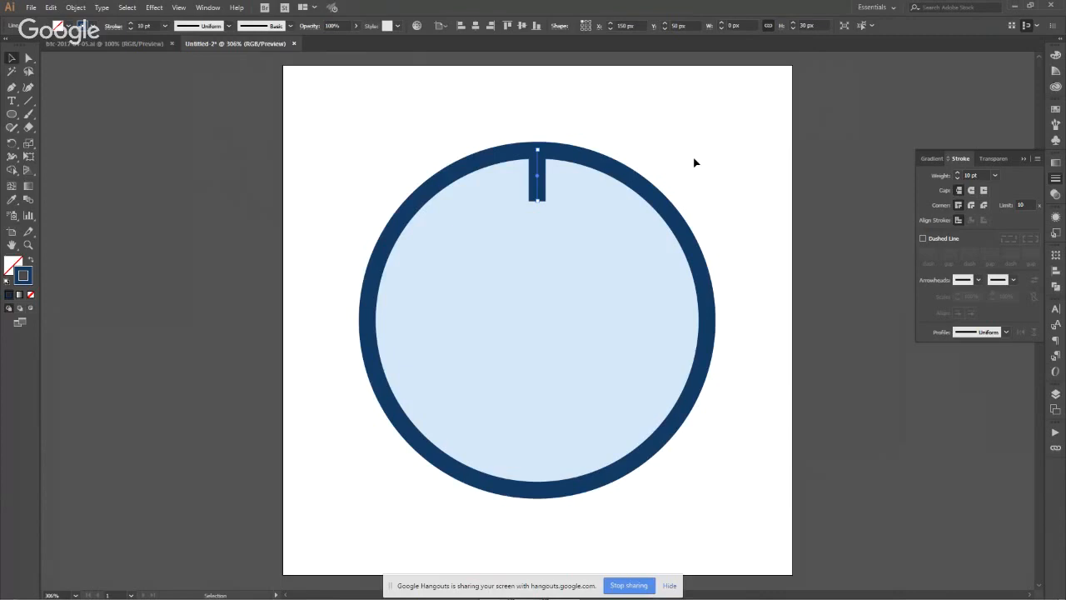
pyautogui.press('shift')
pyautogui.hotkey('shift', 'Down')
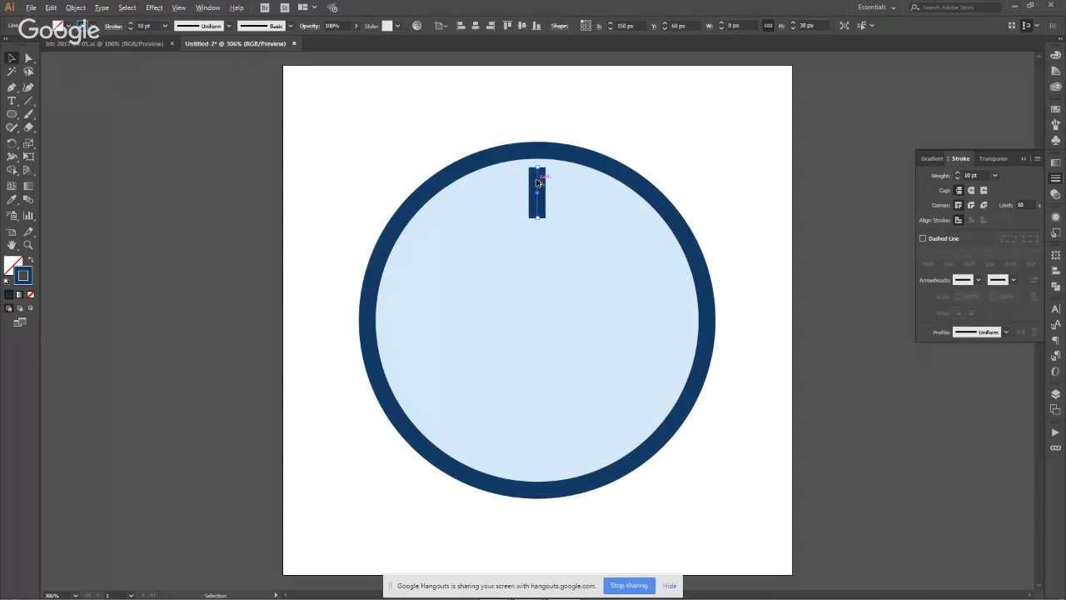
# Duplicate the mark straight down to the circle's lower rim and nudge the copy 10 px up inside it.
pyautogui.moveTo(538, 182); pyautogui.dragTo(538, 456)
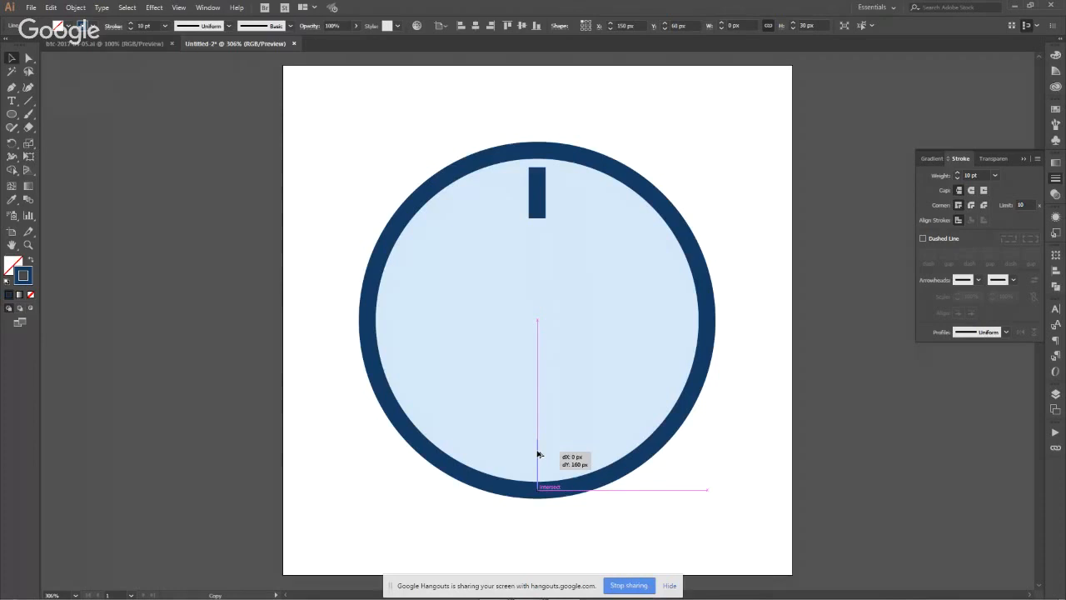
pyautogui.moveTo(538, 455); pyautogui.dragTo(539, 452)
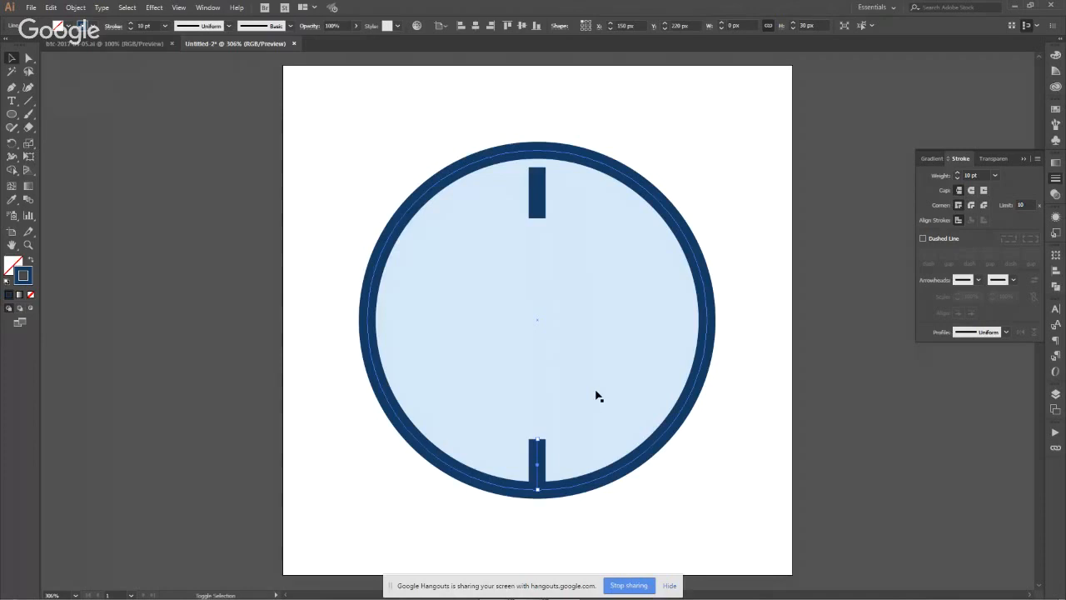
pyautogui.hotkey('shift', 'Up')
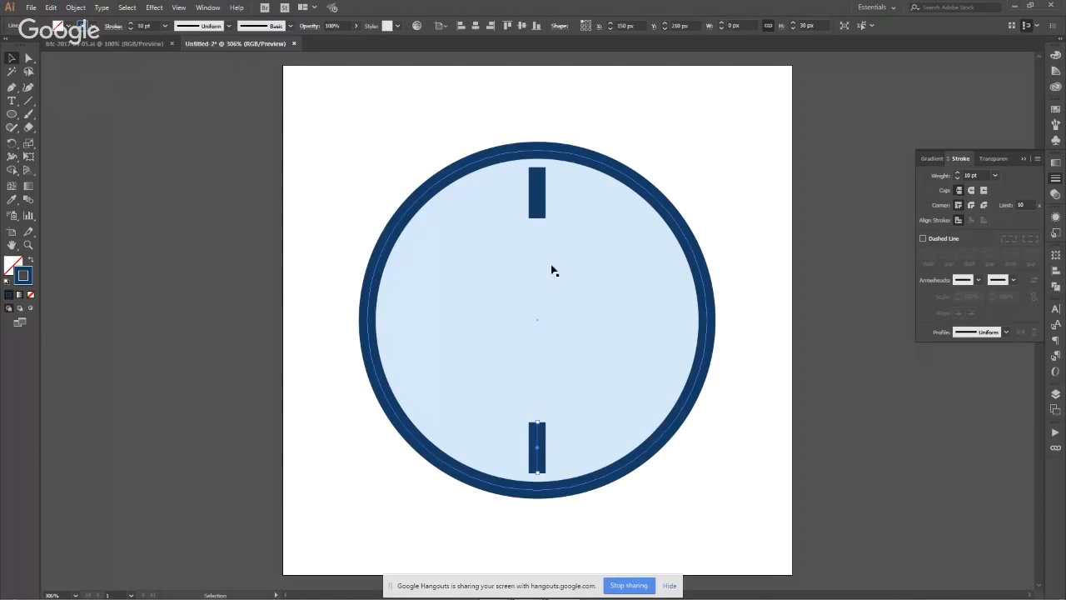
# Group the upper and lower marks, and expand Layer 1 and the group in the layer list to check their contents.
pyautogui.keyDown('shift'); pyautogui.click(538, 204); pyautogui.keyUp('shift')
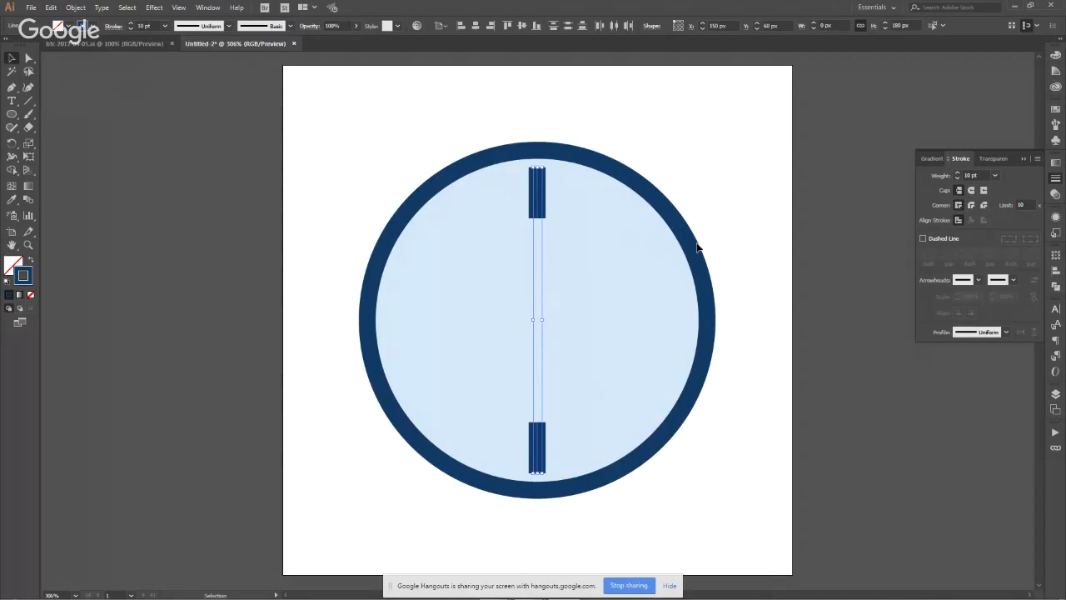
pyautogui.click(77, 8)
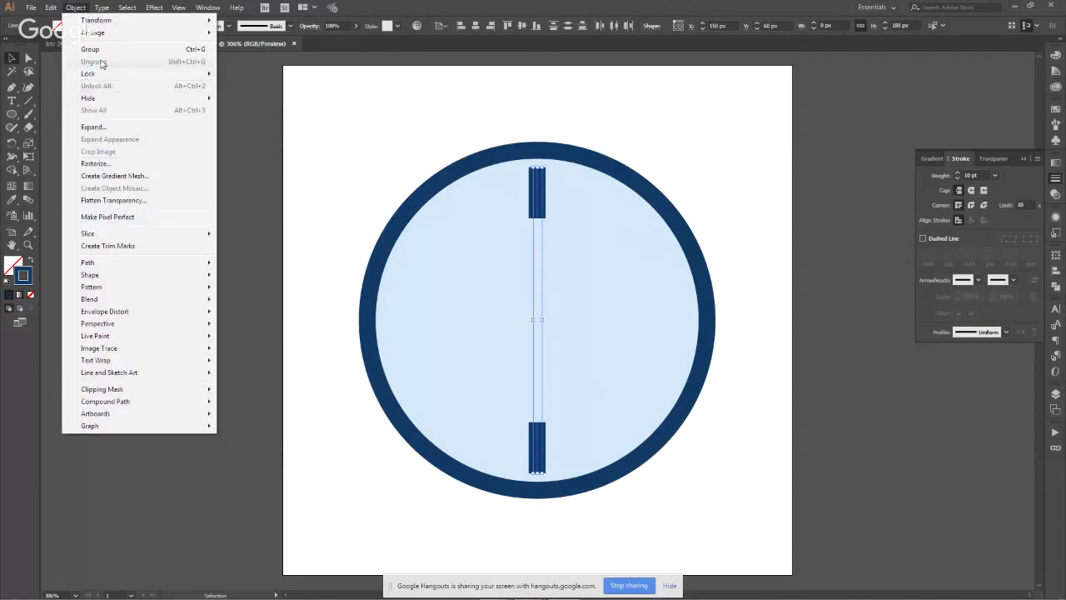
pyautogui.click(201, 51)
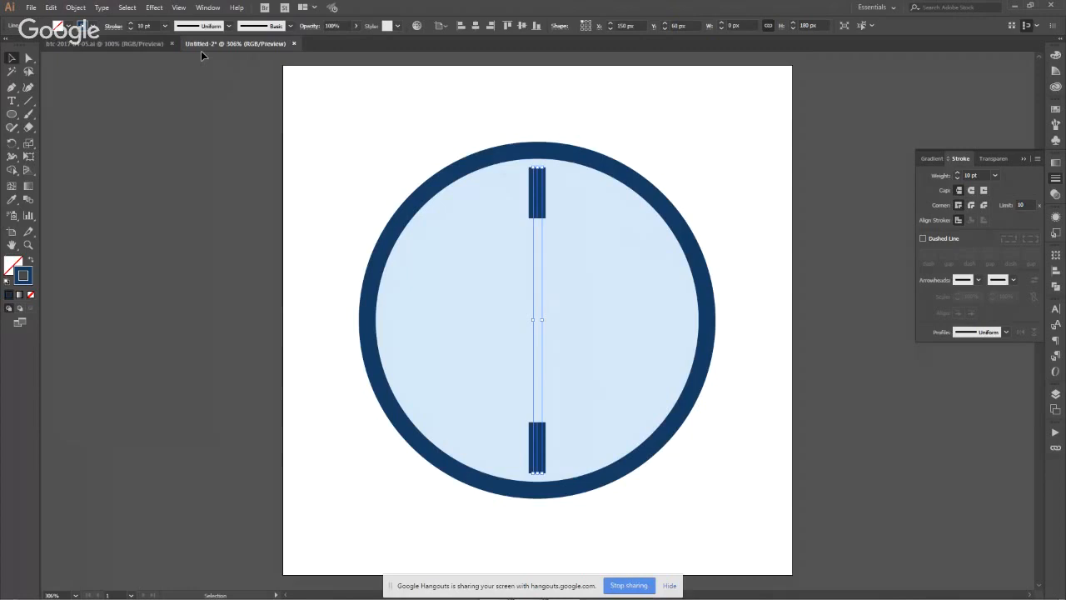
pyautogui.click(1055, 394)
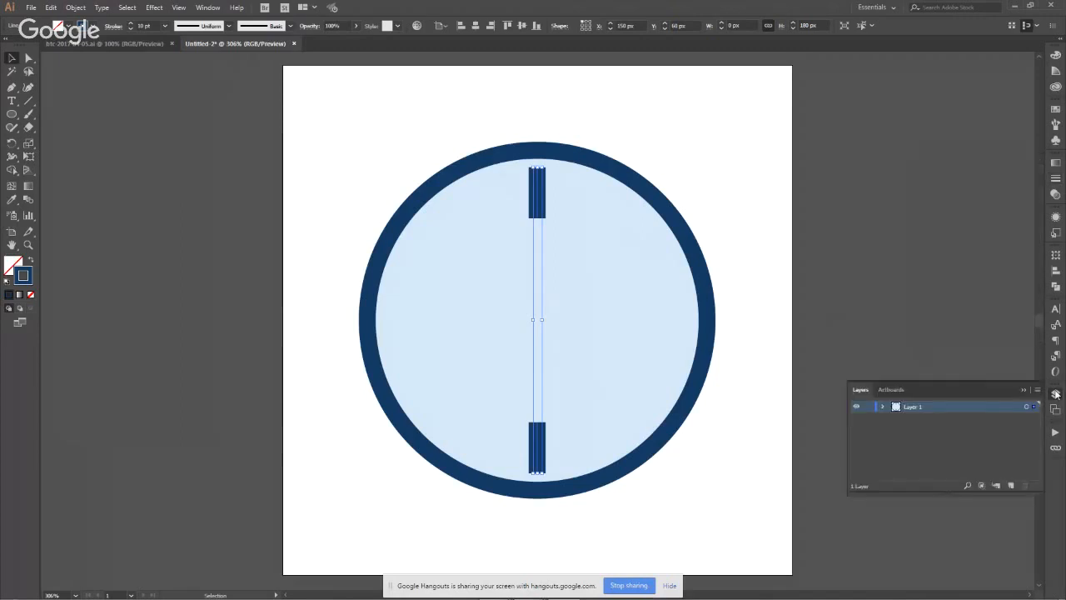
pyautogui.click(883, 407)
pyautogui.click(932, 419)
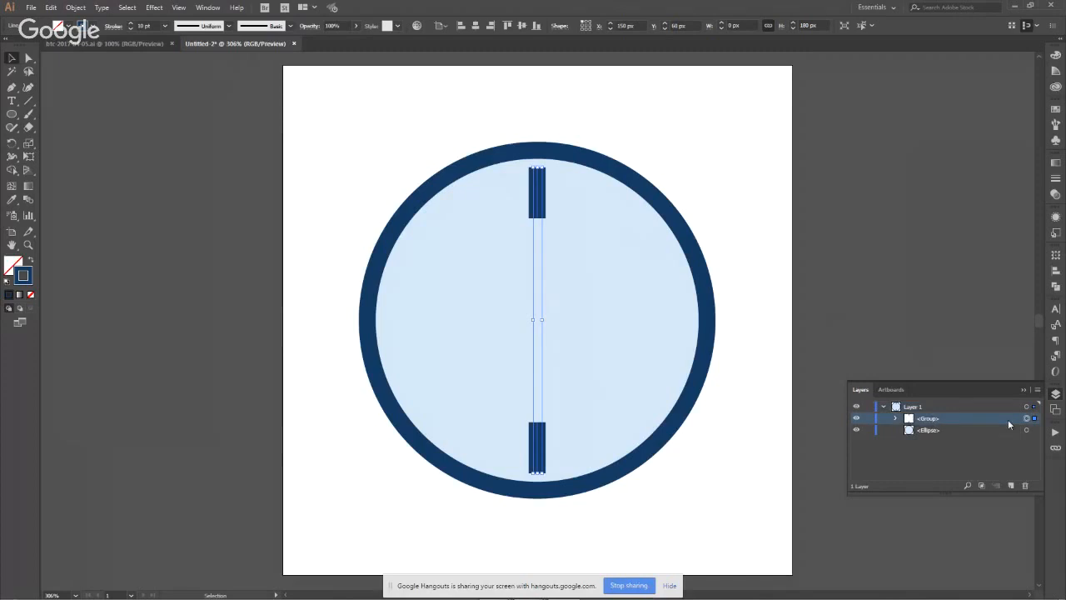
pyautogui.click(896, 418)
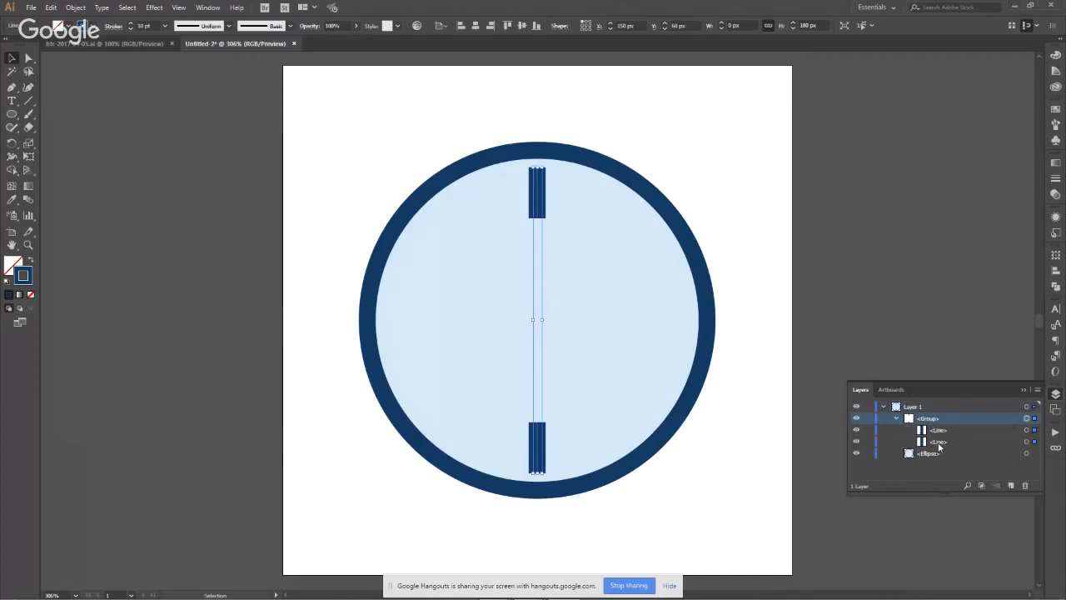
pyautogui.click(756, 220)
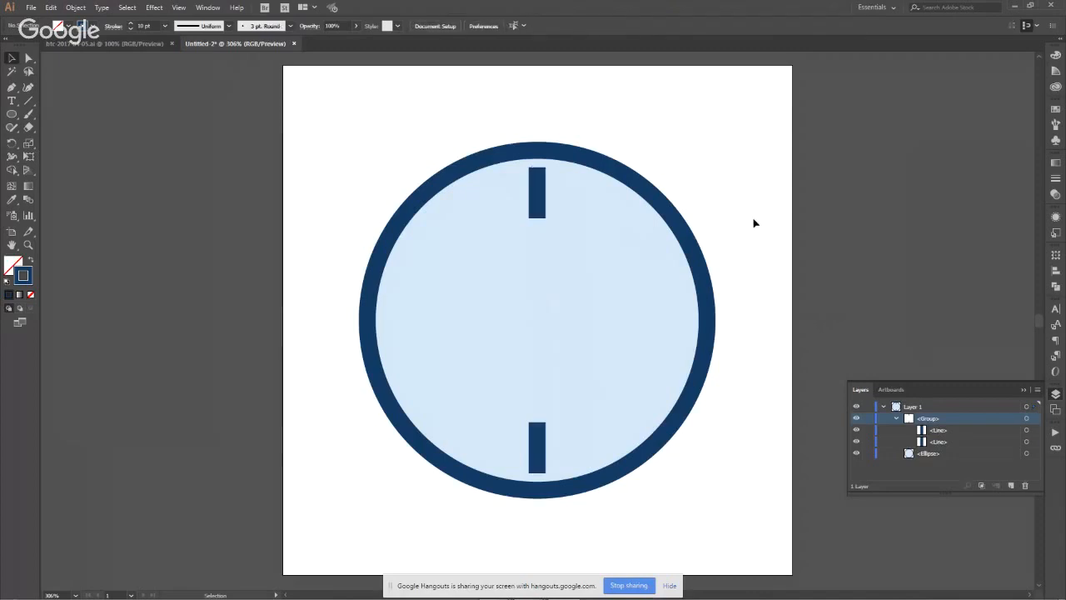
# Add a previewed Distort & Transform > Transform effect to the group of marks with a 90° rotation and 1 copy.
pyautogui.click(539, 197)
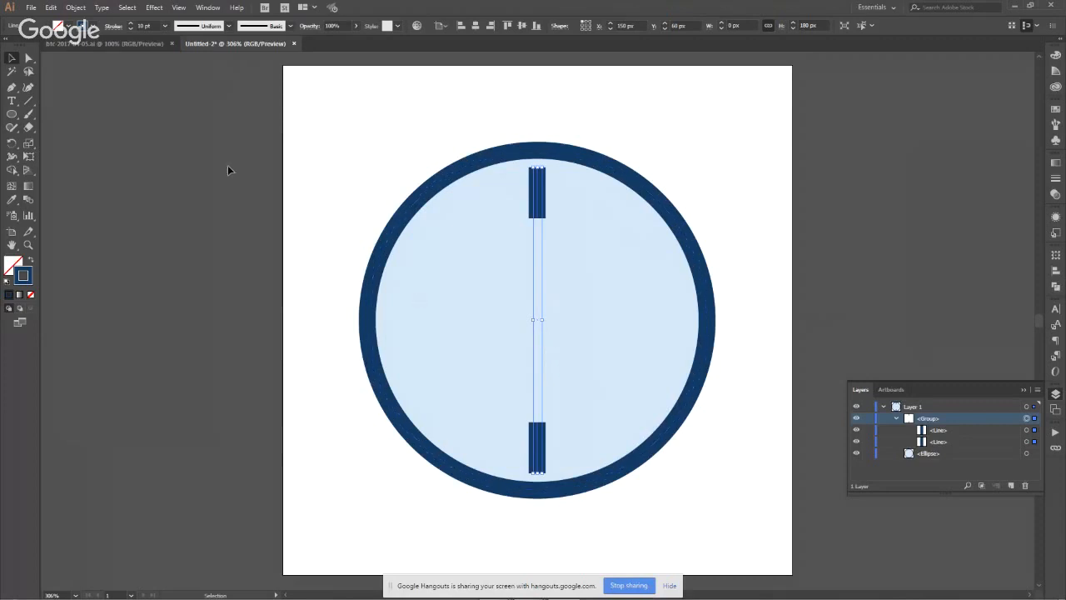
pyautogui.click(154, 8)
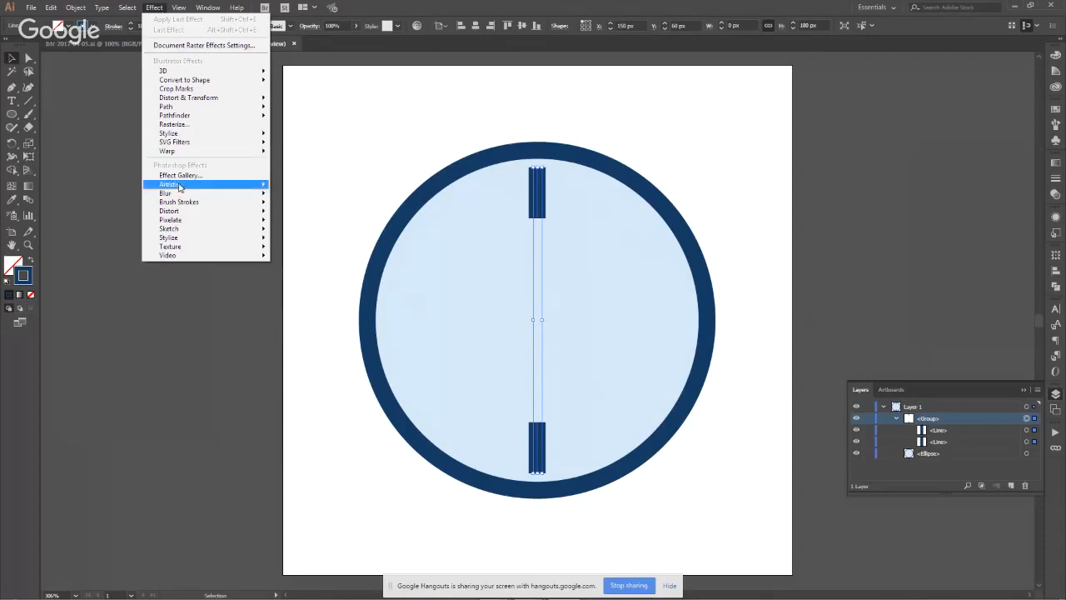
pyautogui.moveTo(180, 239)
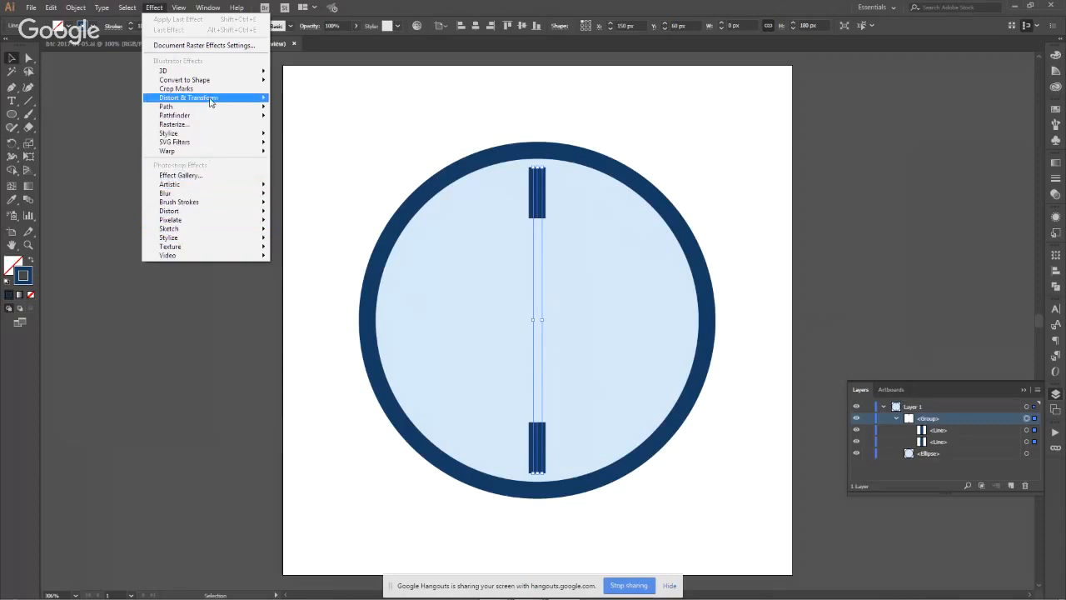
pyautogui.moveTo(211, 101)
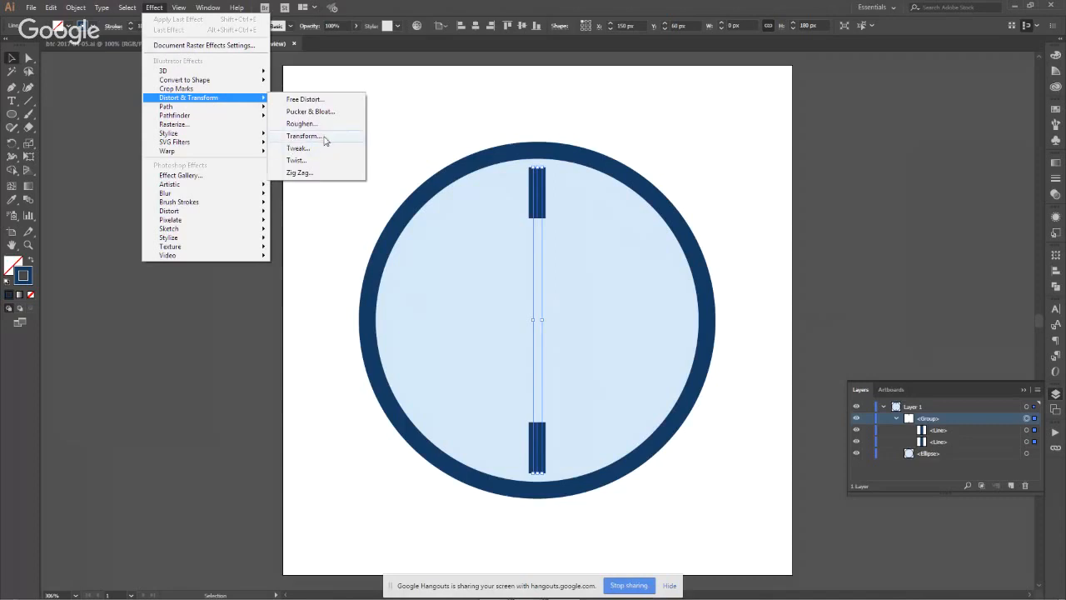
pyautogui.click(325, 140)
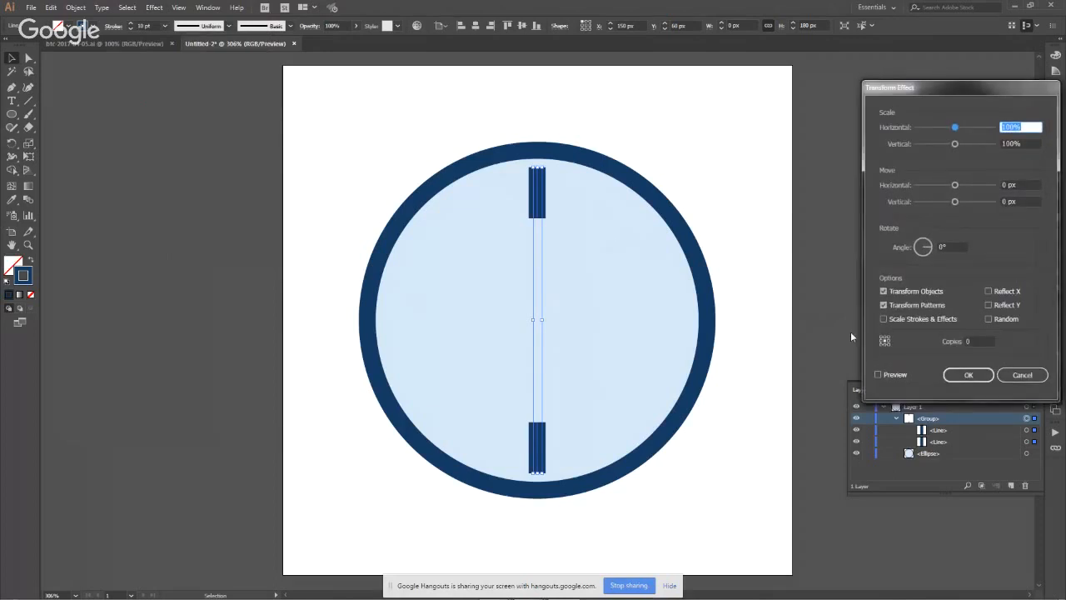
pyautogui.click(879, 375)
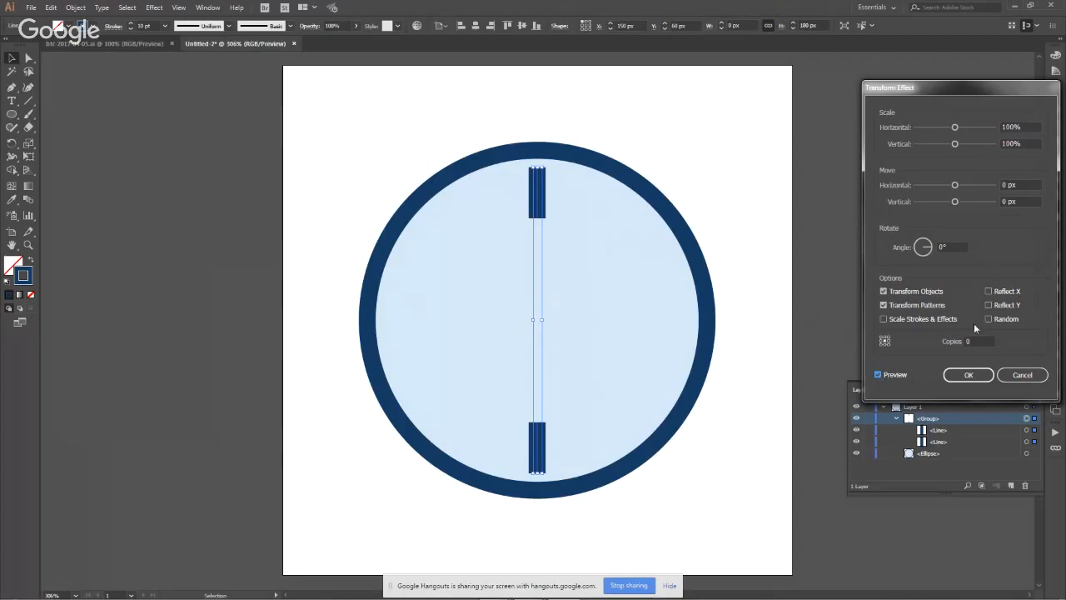
pyautogui.click(942, 247)
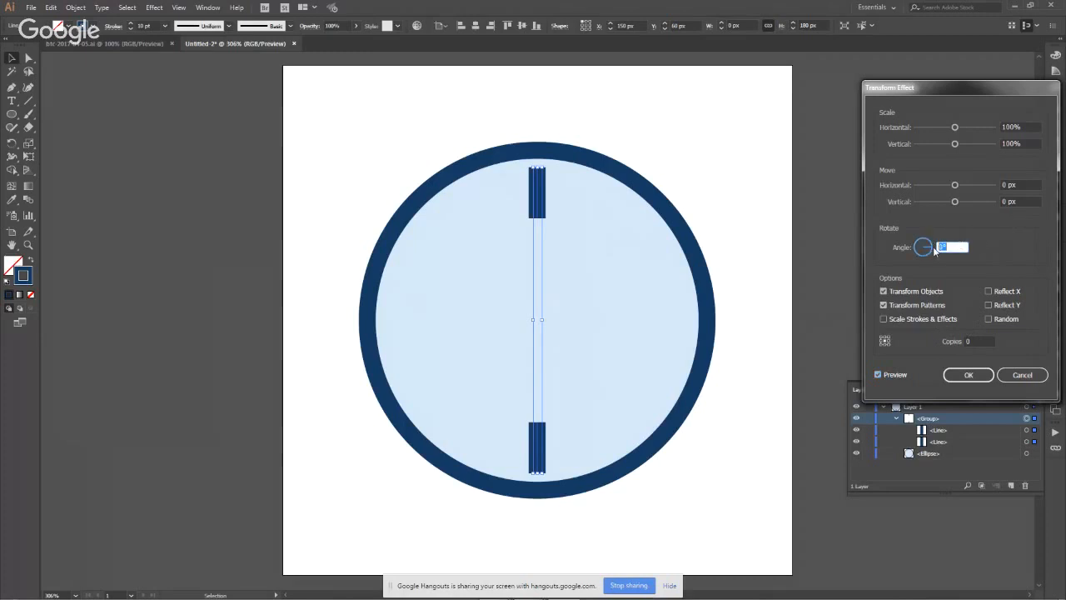
pyautogui.write('90')
pyautogui.press('Tab')
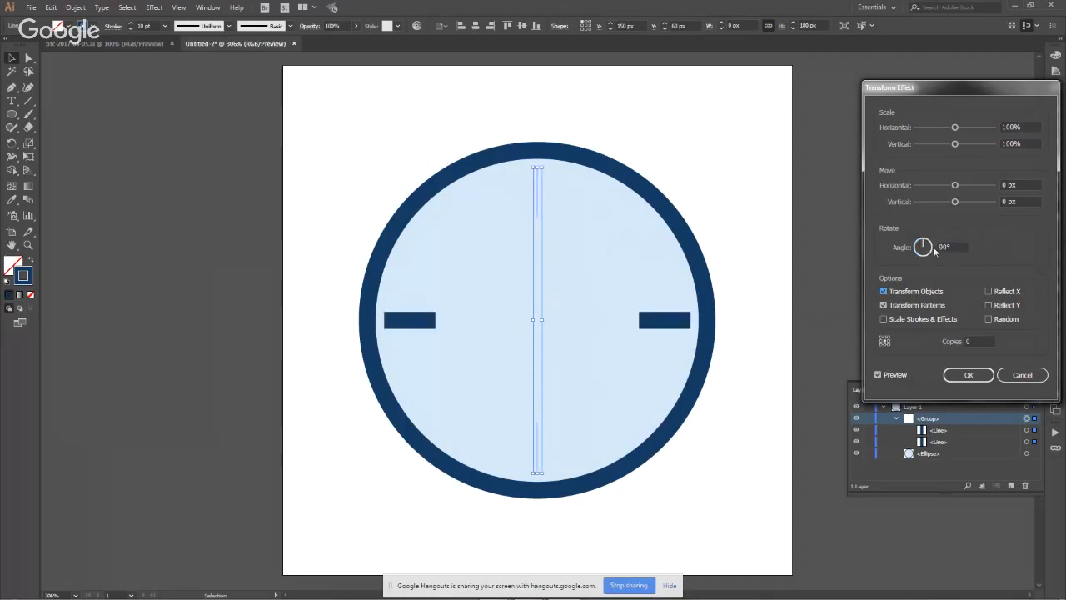
pyautogui.click(974, 341)
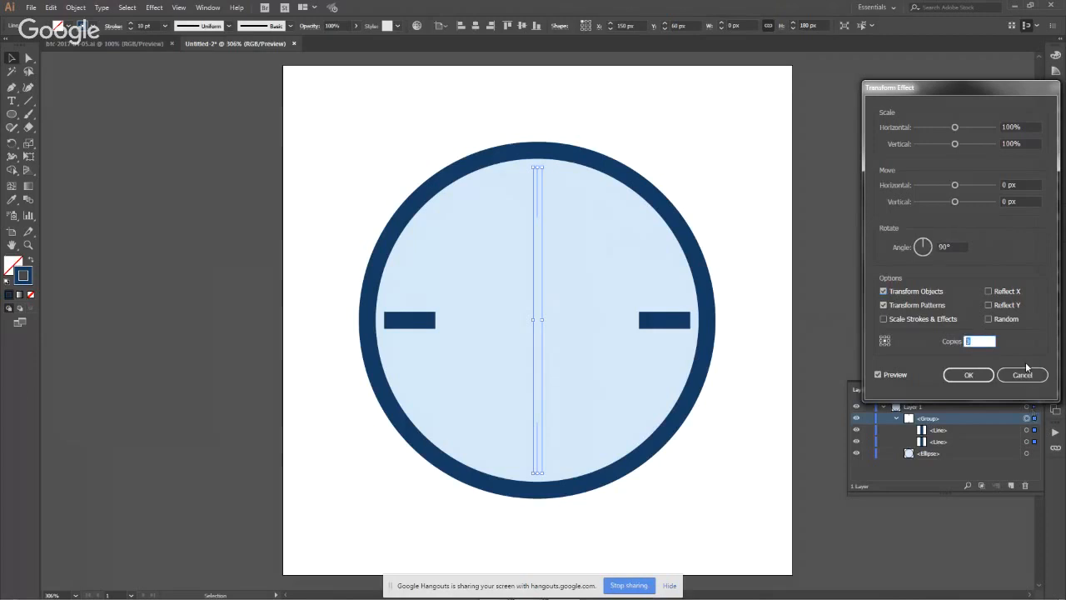
pyautogui.write('1')
pyautogui.press('Tab')
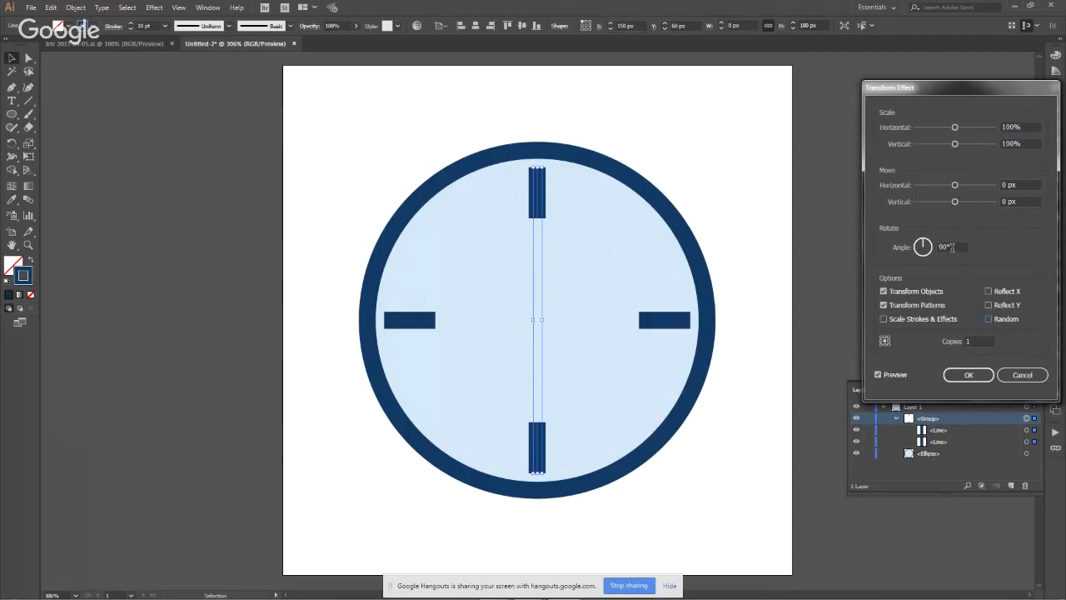
# Try a 30° rotation with 5 copies in the marks' Transform effect.
pyautogui.doubleClick(952, 247)
pyautogui.write('30')
pyautogui.press('Tab')
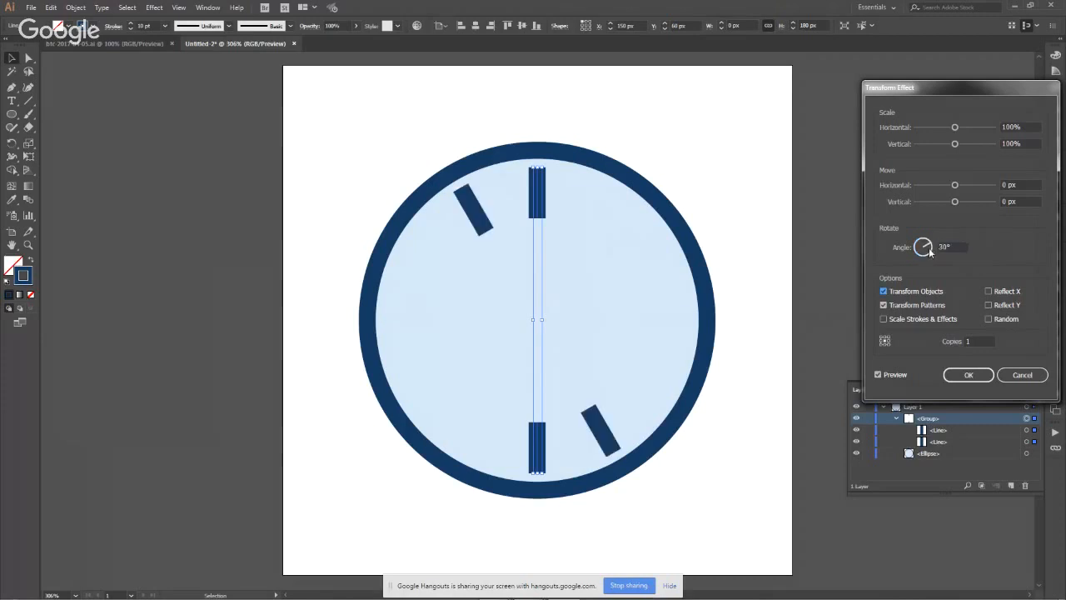
pyautogui.click(930, 251)
pyautogui.click(991, 340)
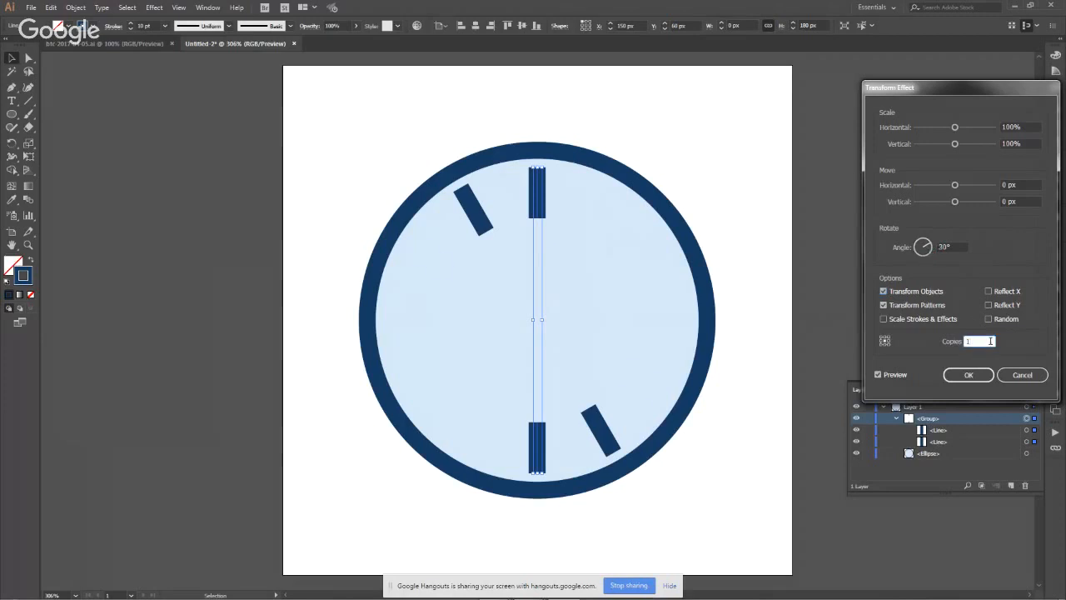
pyautogui.press('Up')
pyautogui.press('Up')
pyautogui.press('Up')
pyautogui.press('Up')
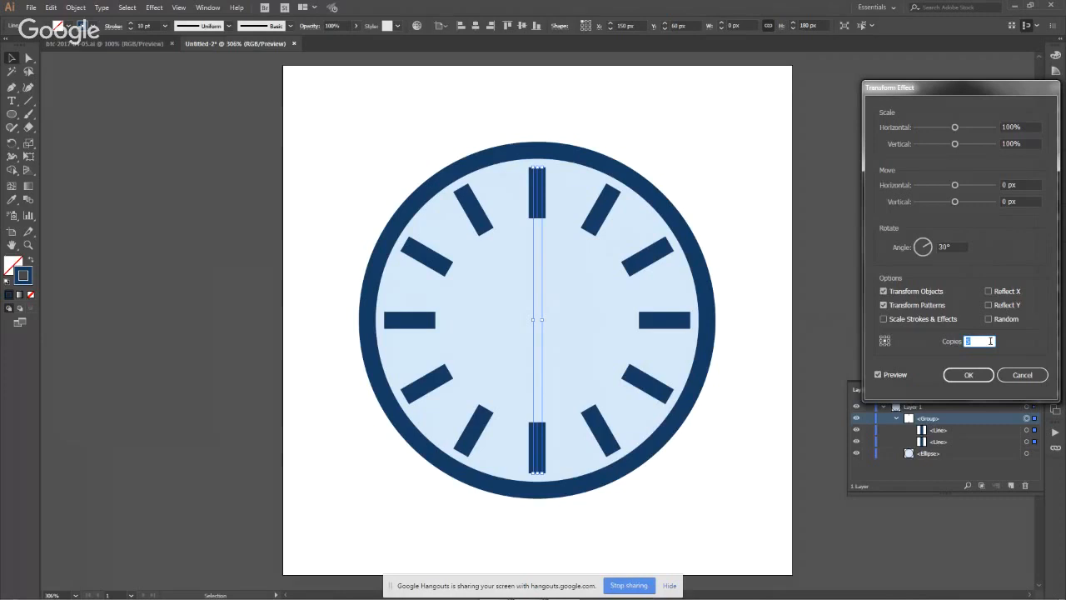
# Set the Transform effect to 1 copy at a 90° rotation, apply it, and deselect the marks.
pyautogui.write('1')
pyautogui.click(923, 247)
pyautogui.write('90')
pyautogui.press('Tab')
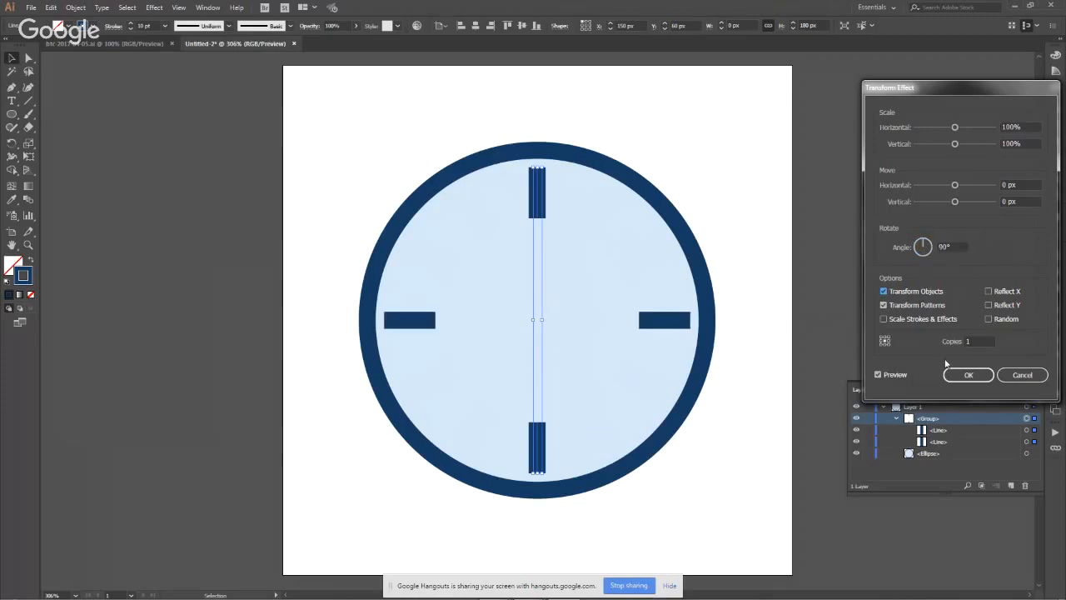
pyautogui.click(962, 377)
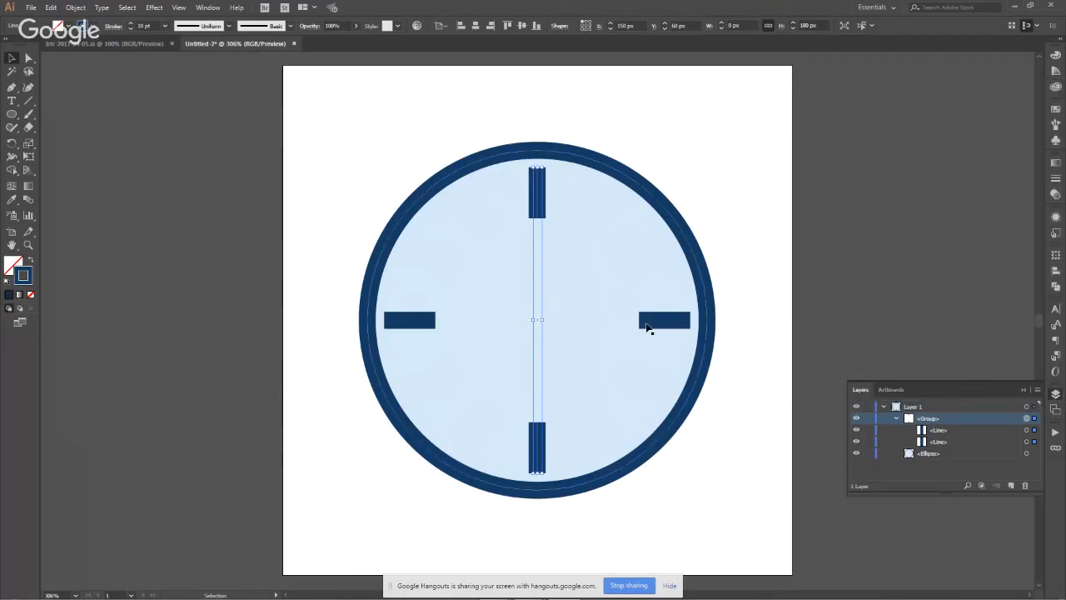
pyautogui.click(723, 327)
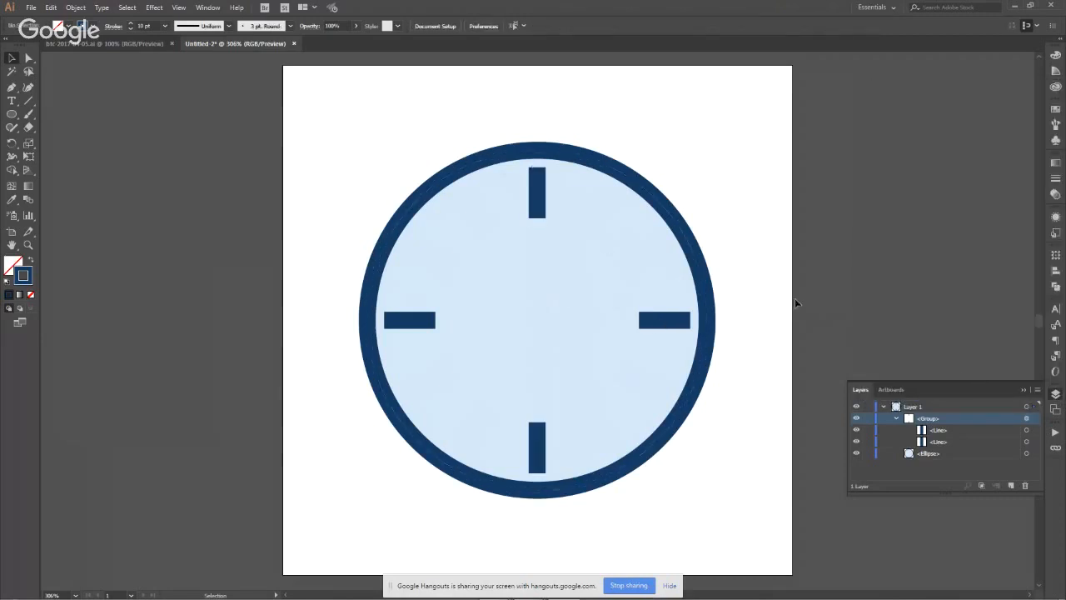
pyautogui.click(666, 325)
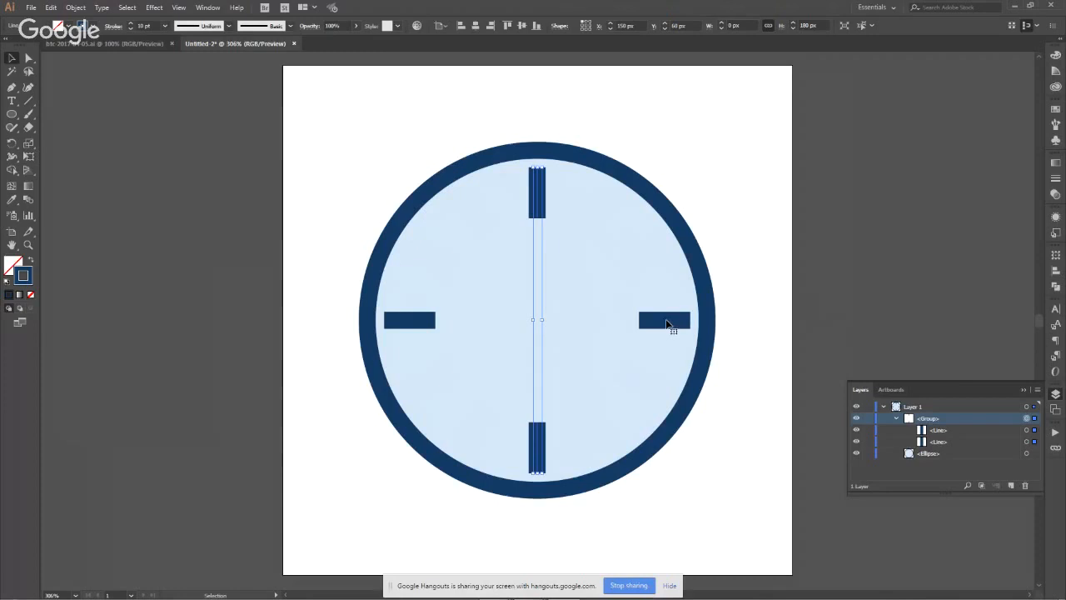
pyautogui.click(756, 214)
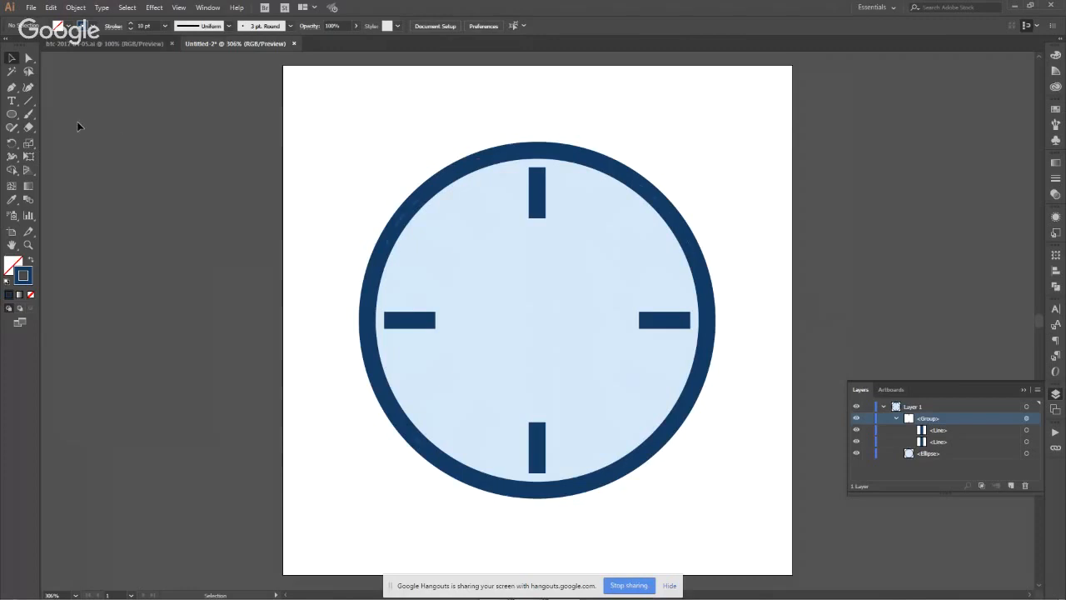
# Draw a line segment about 50 px long from the circle's centre upward at a 75° angle.
pyautogui.click(29, 103)
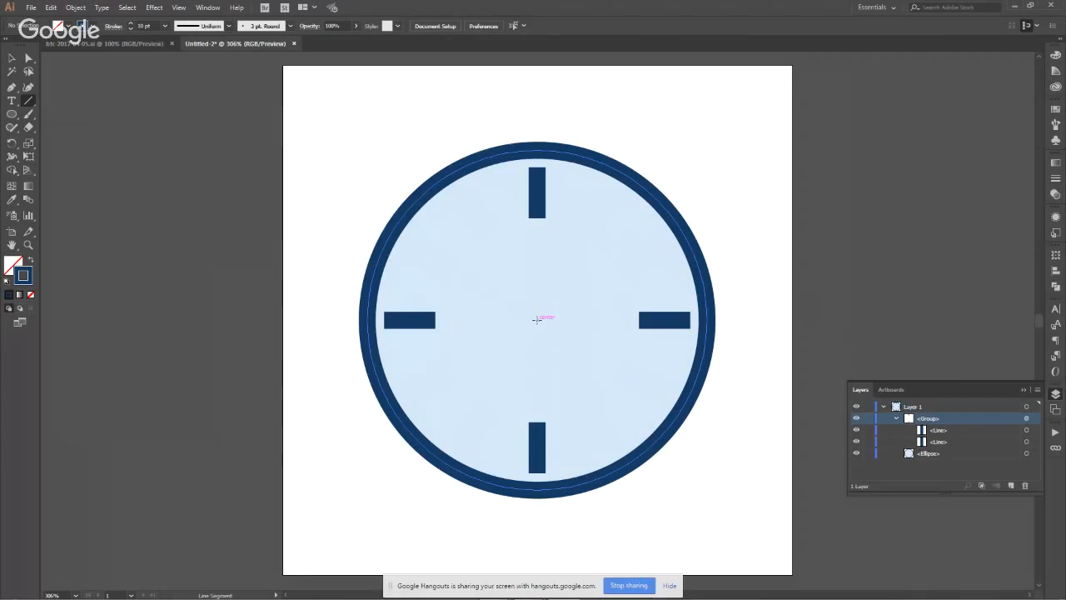
pyautogui.moveTo(537, 319)
pyautogui.mouseDown()
pyautogui.moveTo(560, 265)
pyautogui.moveTo(561, 219)
pyautogui.moveTo(558, 239)
pyautogui.mouseUp()
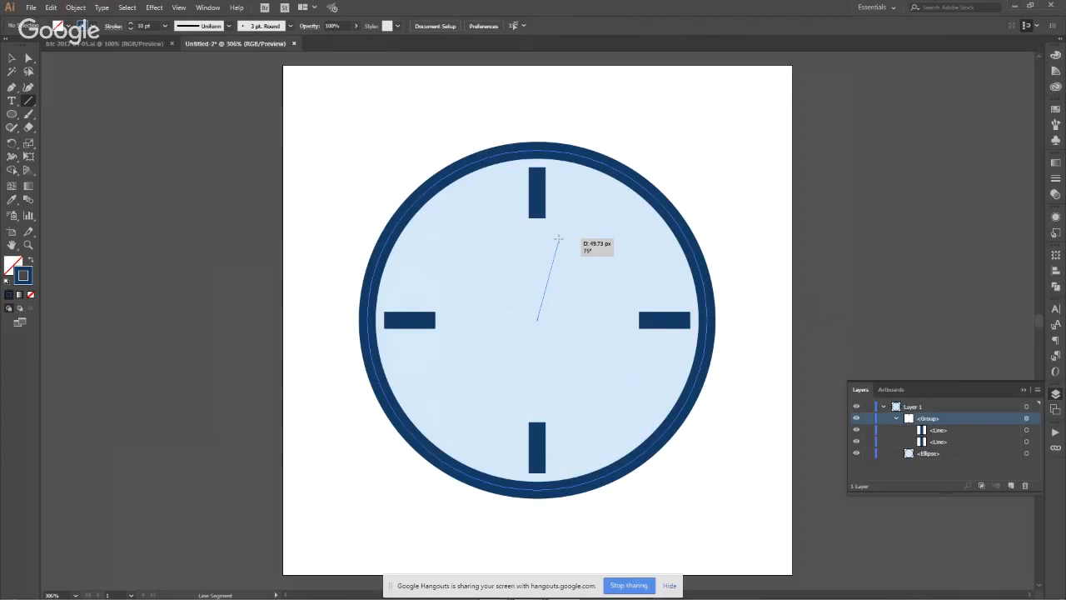
pyautogui.moveTo(558, 239); pyautogui.dragTo(558, 239)
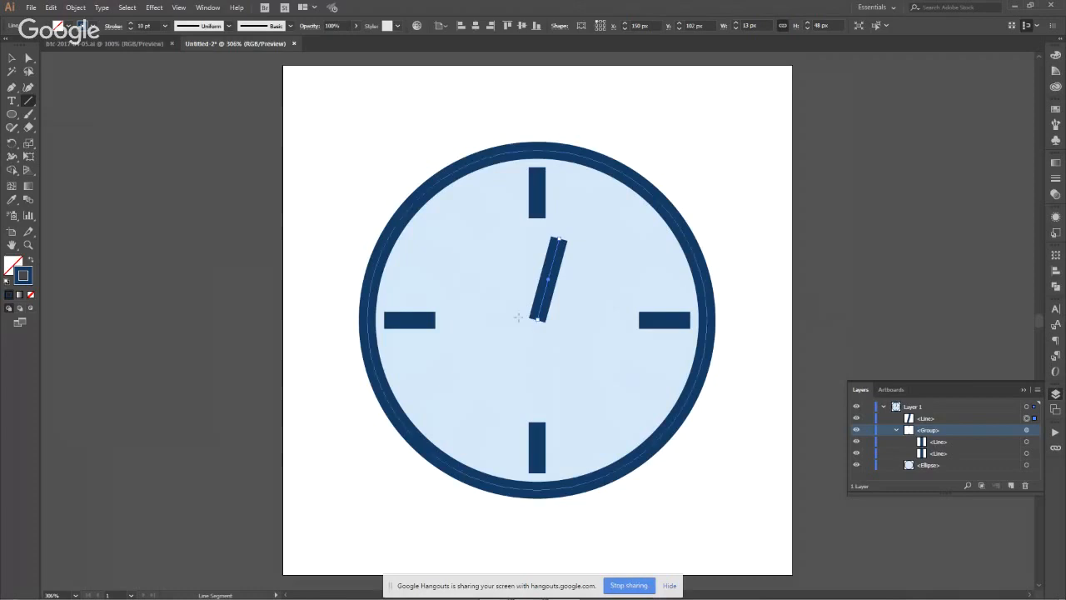
# Draw a second clock hand from the circle's centre down to the left, about 55 px wide and 44 px high, and deselect it.
pyautogui.click(12, 59)
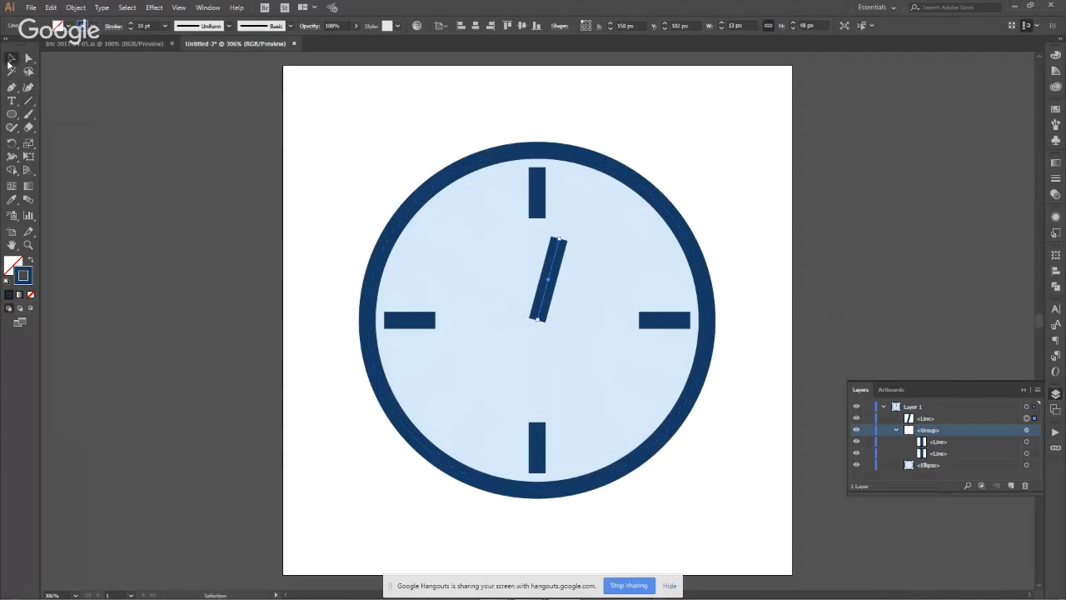
pyautogui.click(322, 101)
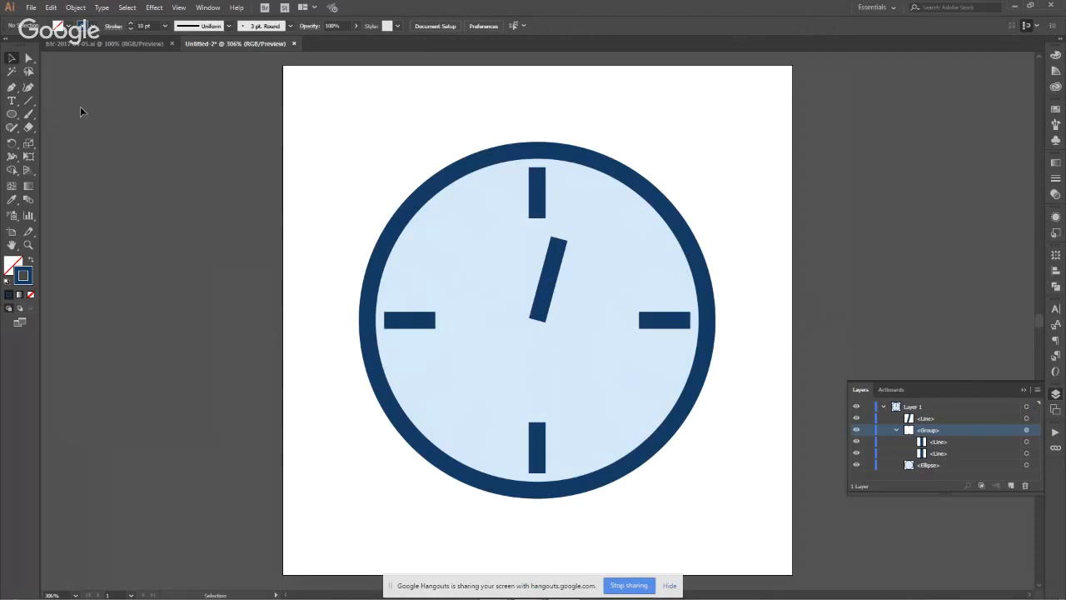
pyautogui.click(29, 104)
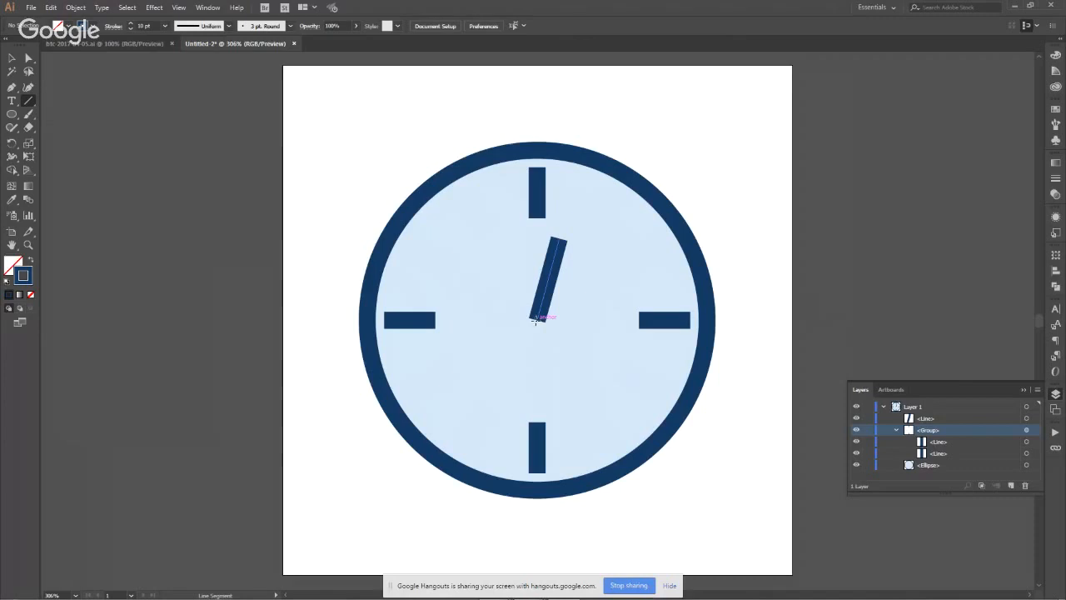
pyautogui.moveTo(535, 319); pyautogui.dragTo(502, 439)
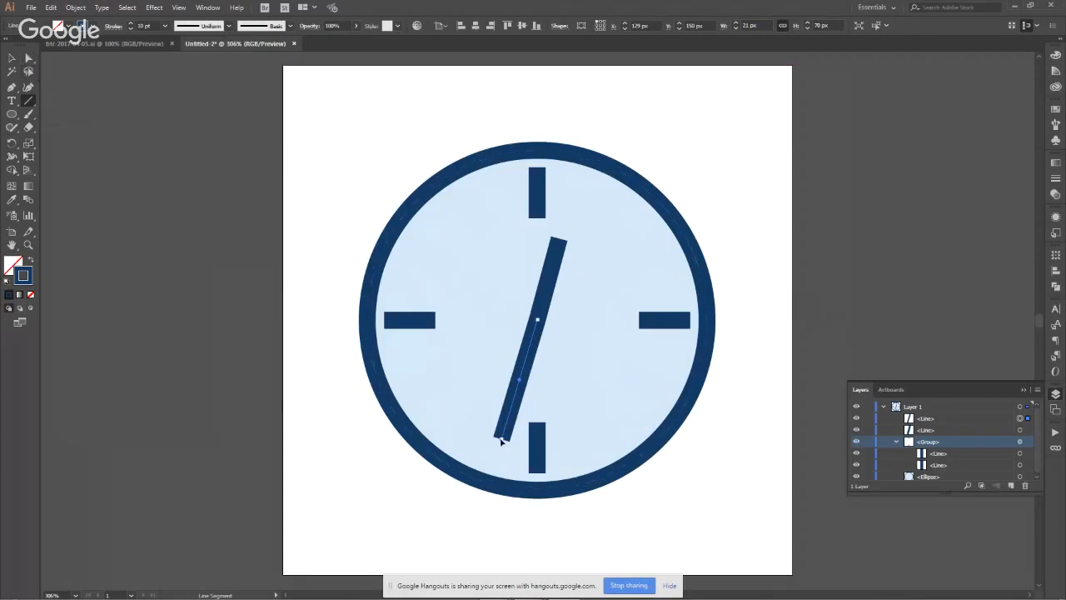
pyautogui.moveTo(501, 442); pyautogui.dragTo(442, 394)
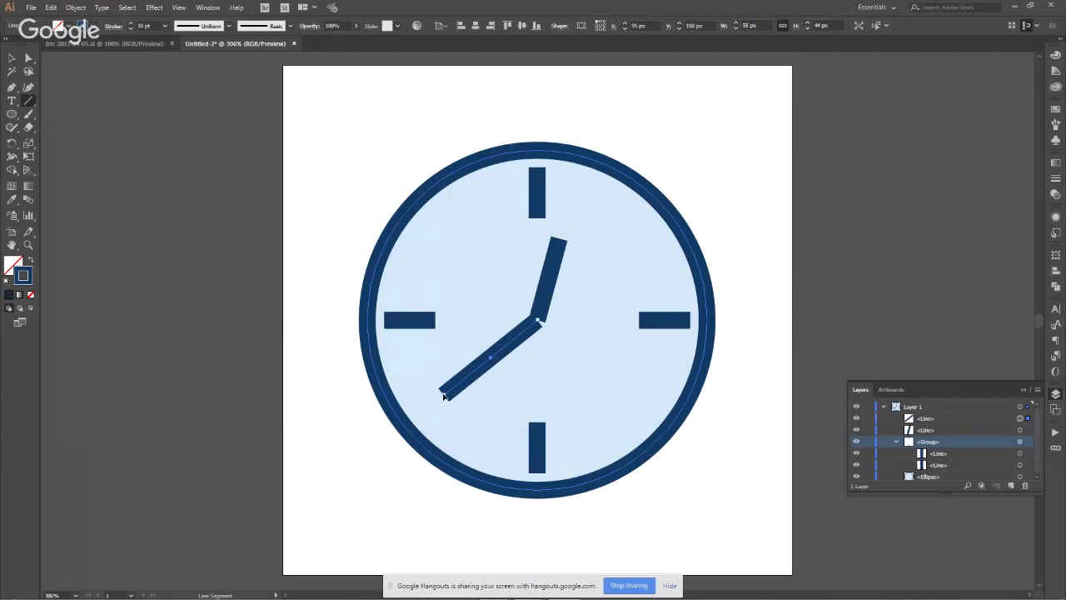
pyautogui.click(12, 60)
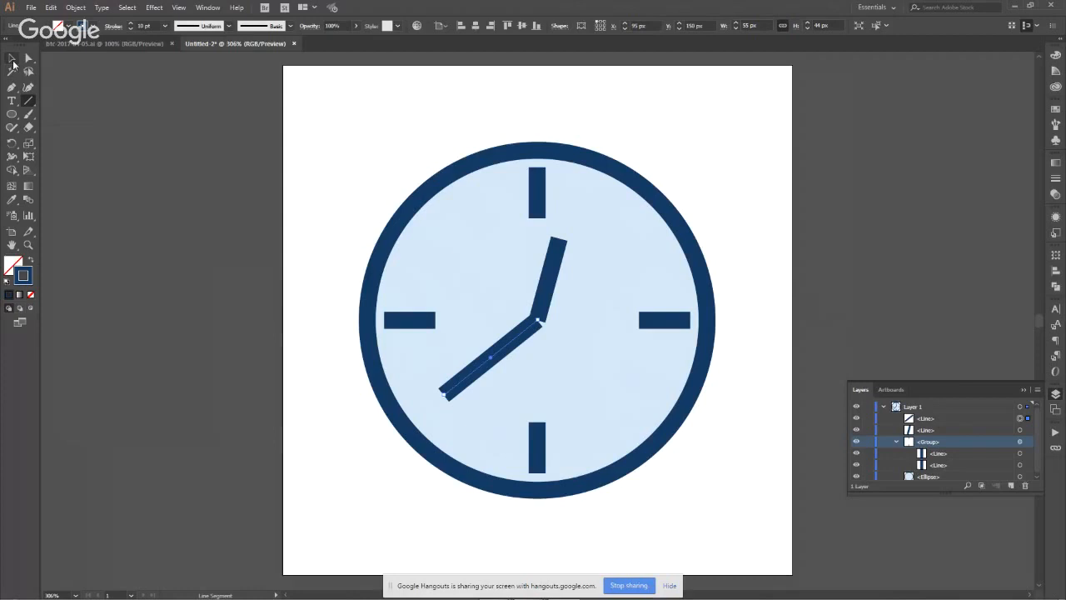
pyautogui.click(337, 145)
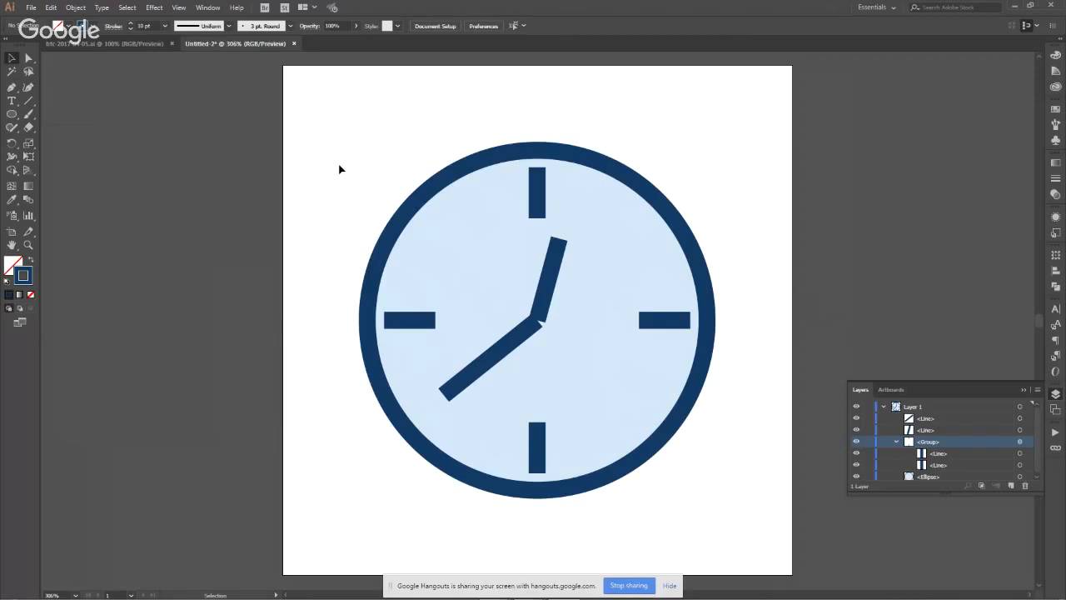
# Draw a 20 px circle centred on the point where the two clock hands meet.
pyautogui.click(13, 116)
pyautogui.moveTo(538, 319); pyautogui.dragTo(569, 347)
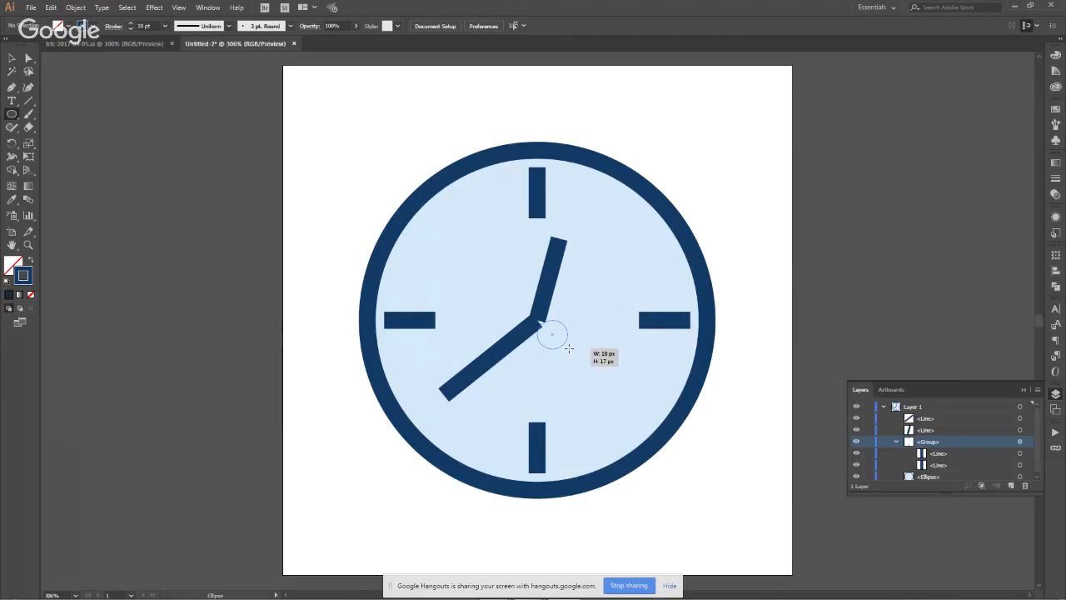
pyautogui.moveTo(569, 348); pyautogui.dragTo(600, 381)
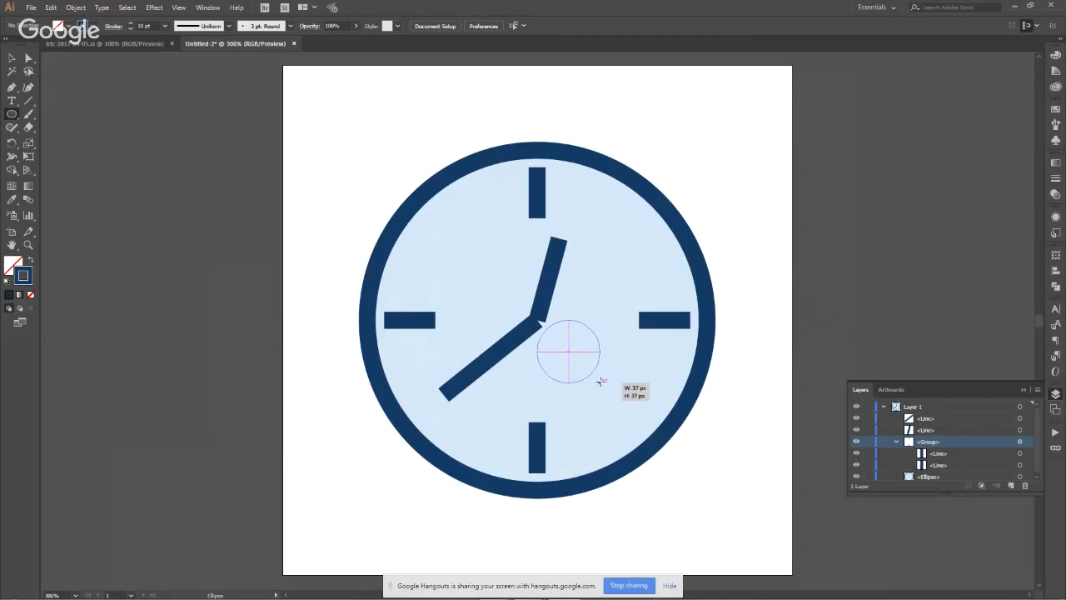
pyautogui.moveTo(601, 382); pyautogui.dragTo(553, 337)
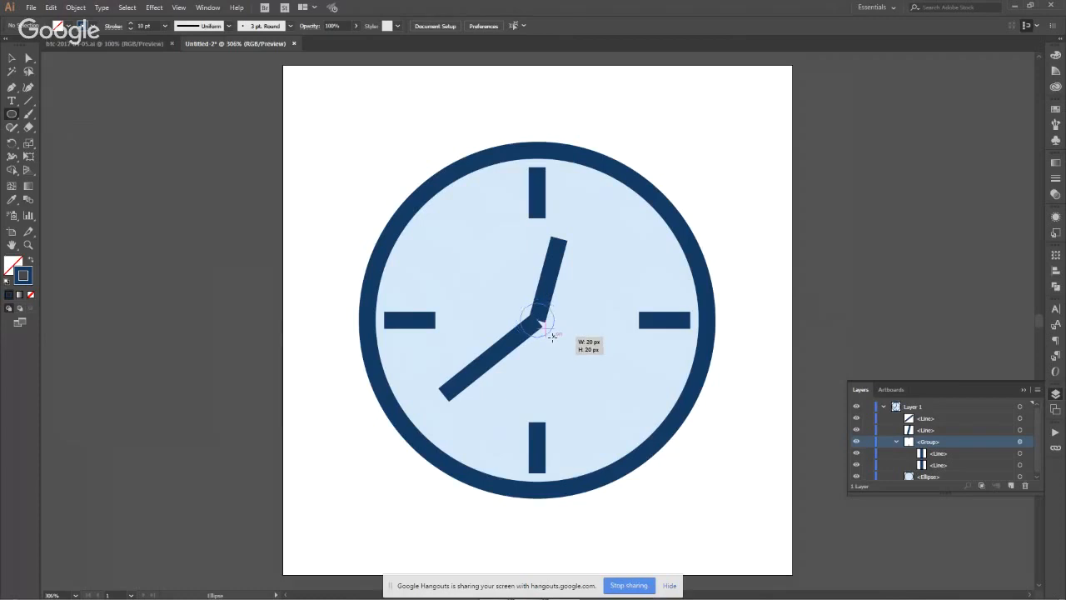
pyautogui.moveTo(552, 336); pyautogui.dragTo(552, 336)
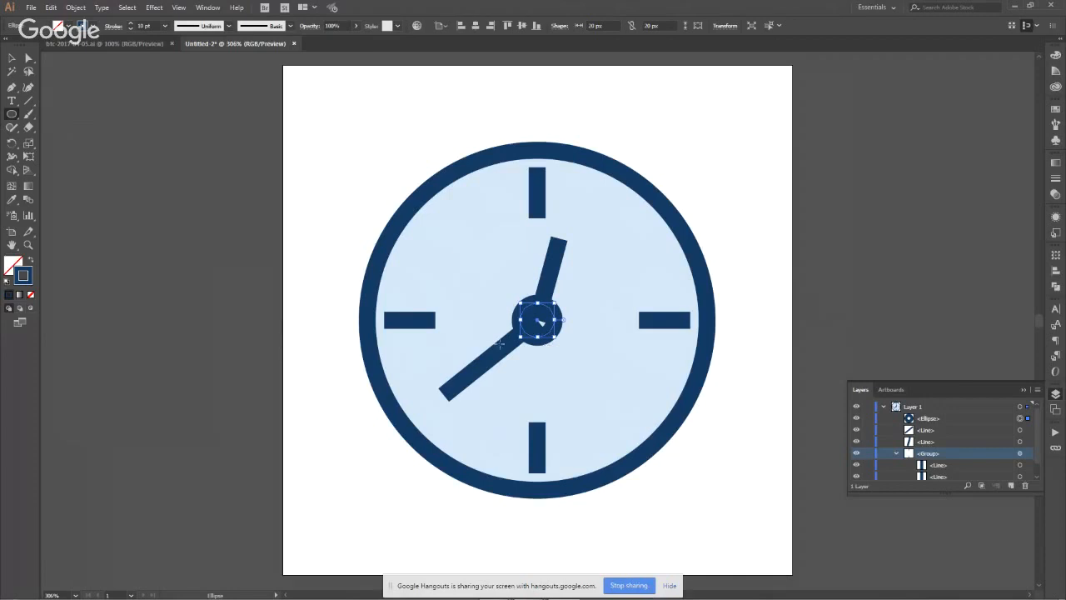
# Fill the 20 px centre circle with the library colour TS Deep Blue, remove its stroke, and deselect it.
pyautogui.click(14, 264)
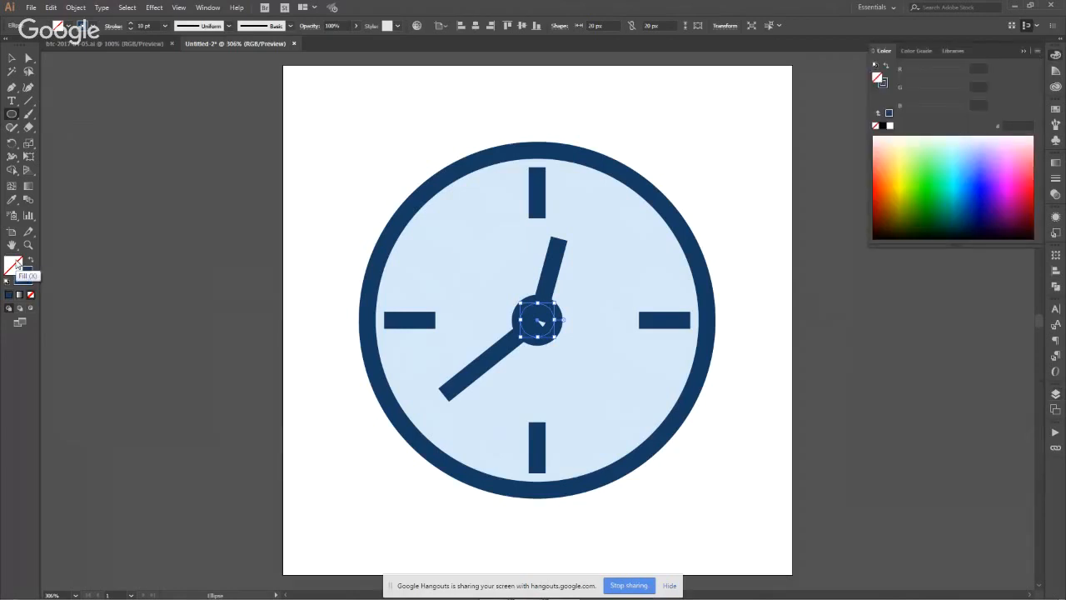
pyautogui.click(1056, 88)
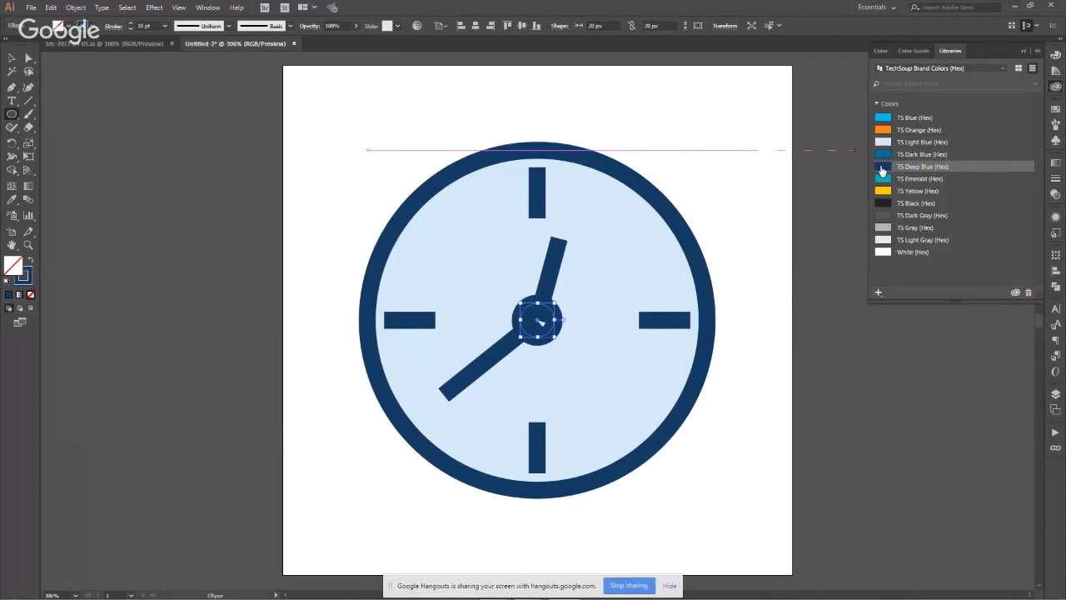
pyautogui.click(883, 170)
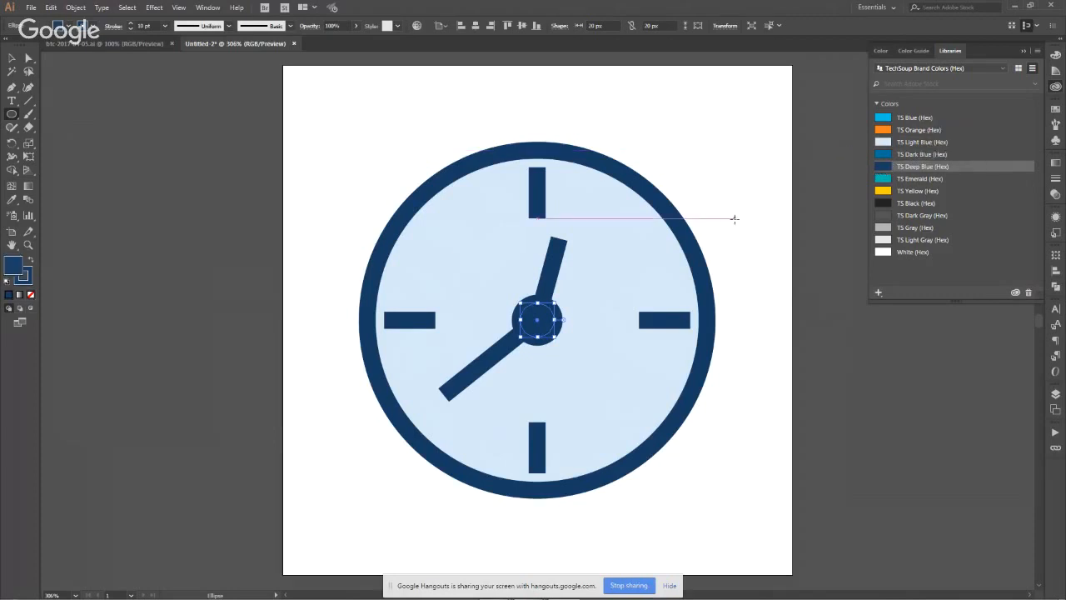
pyautogui.click(30, 279)
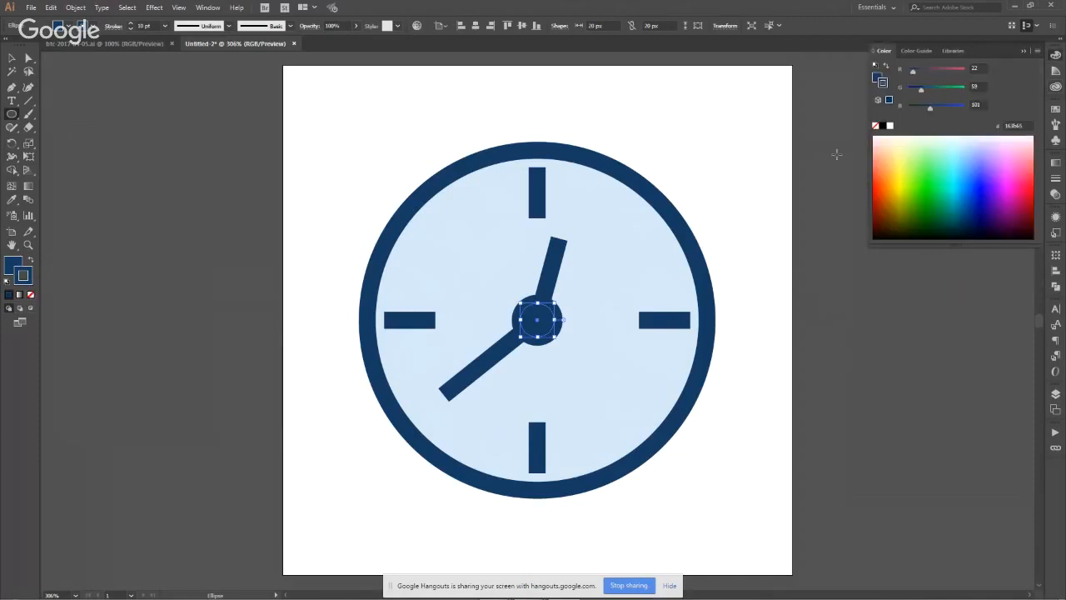
pyautogui.click(874, 127)
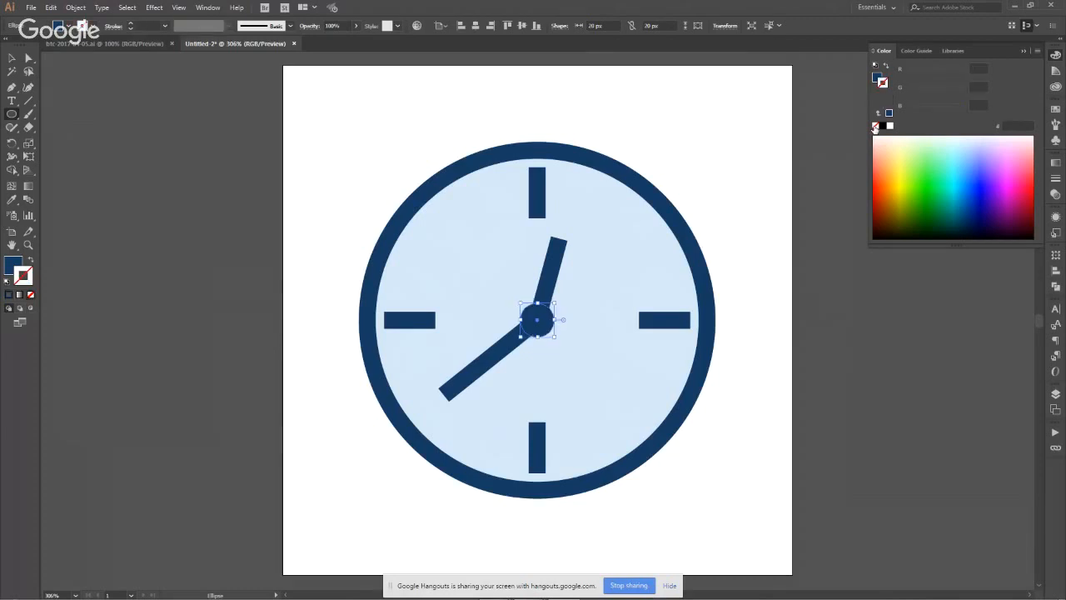
pyautogui.click(13, 60)
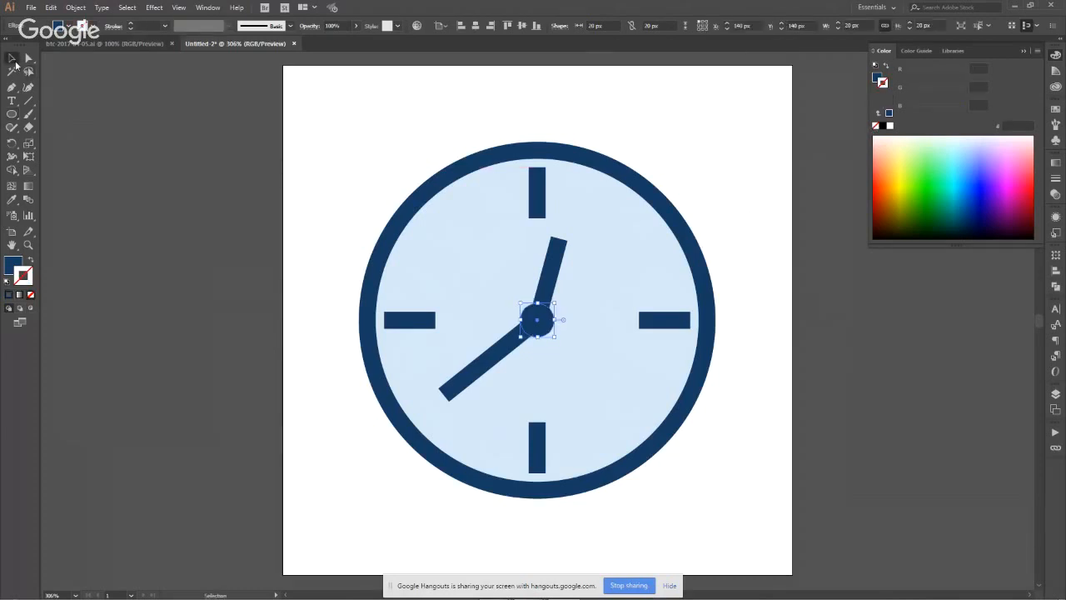
pyautogui.click(342, 123)
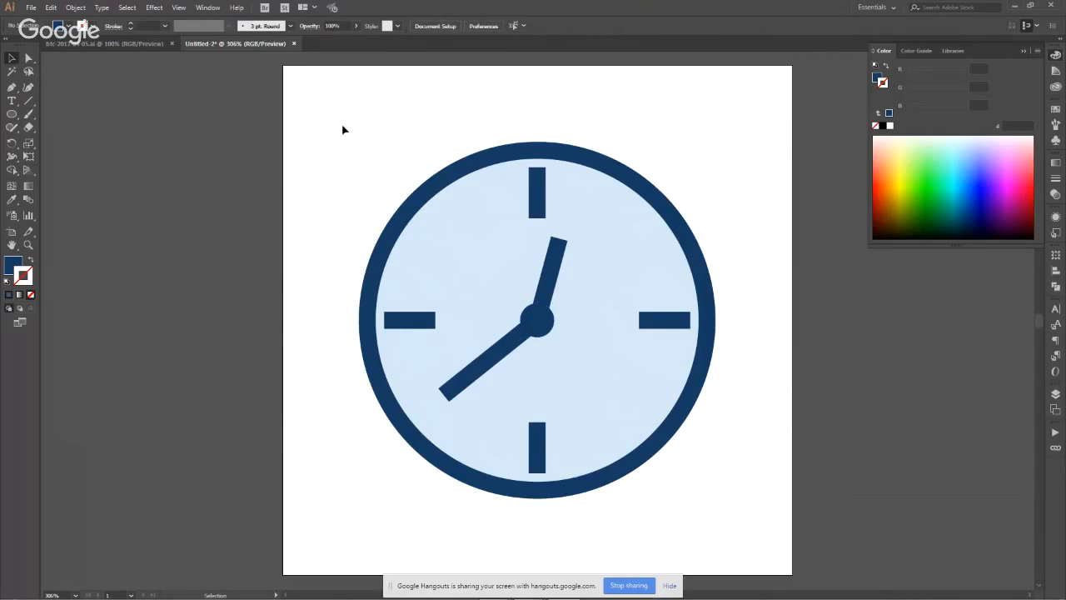
# Draw a 10 px circle centred on the blue hub, fill it with TS Orange, and deselect it.
pyautogui.click(17, 117)
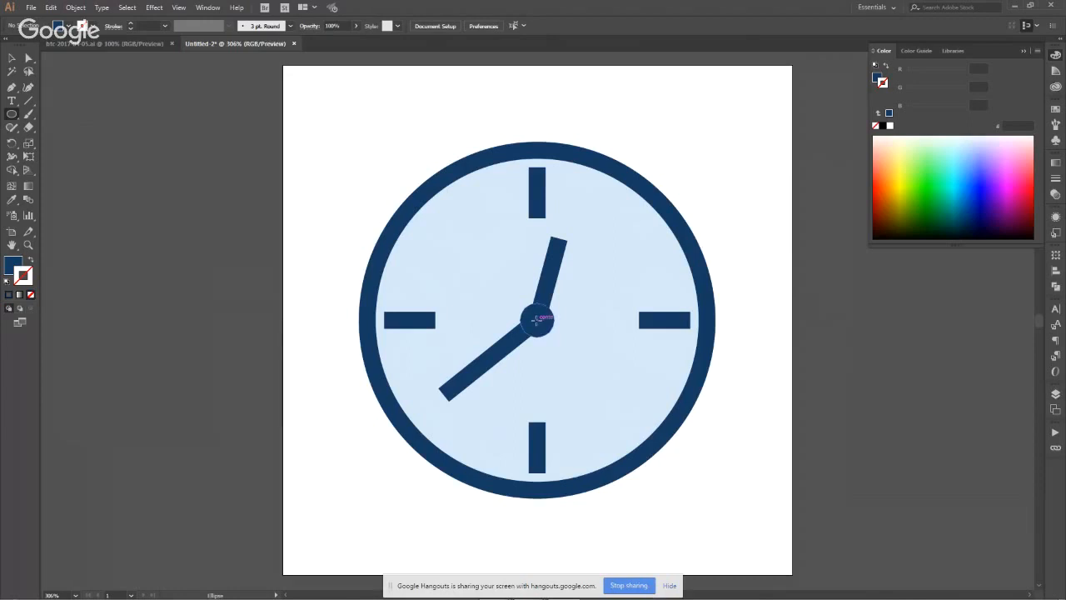
pyautogui.moveTo(537, 319); pyautogui.dragTo(541, 323)
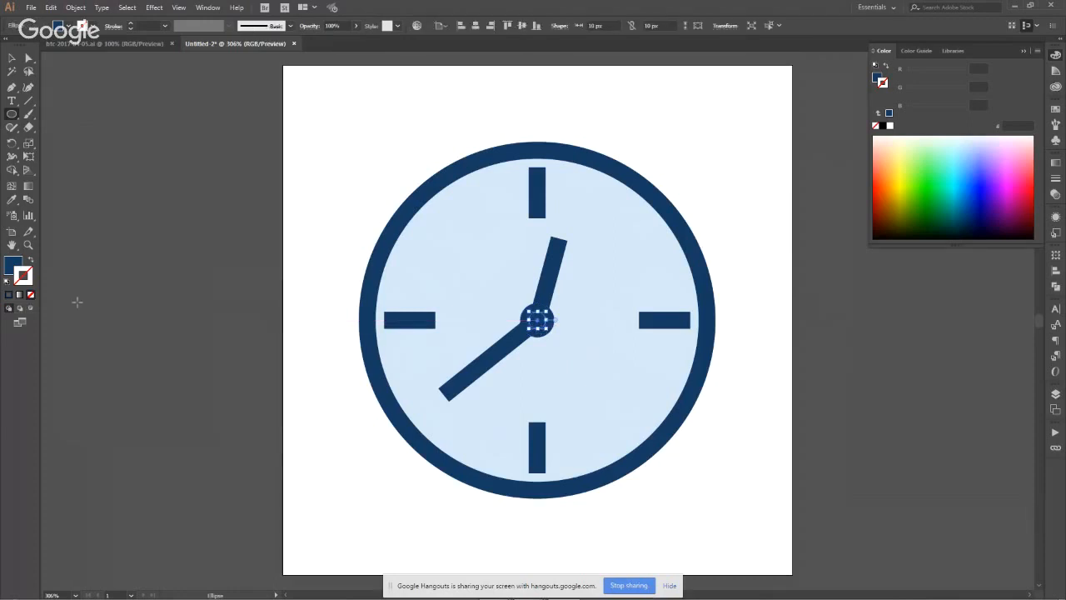
pyautogui.click(10, 267)
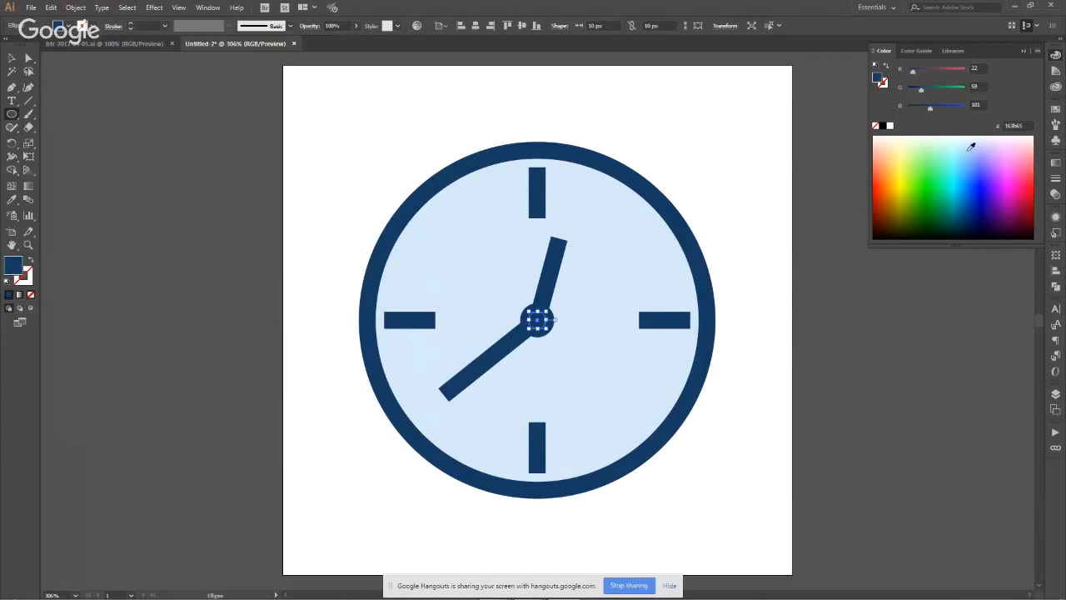
pyautogui.click(1055, 87)
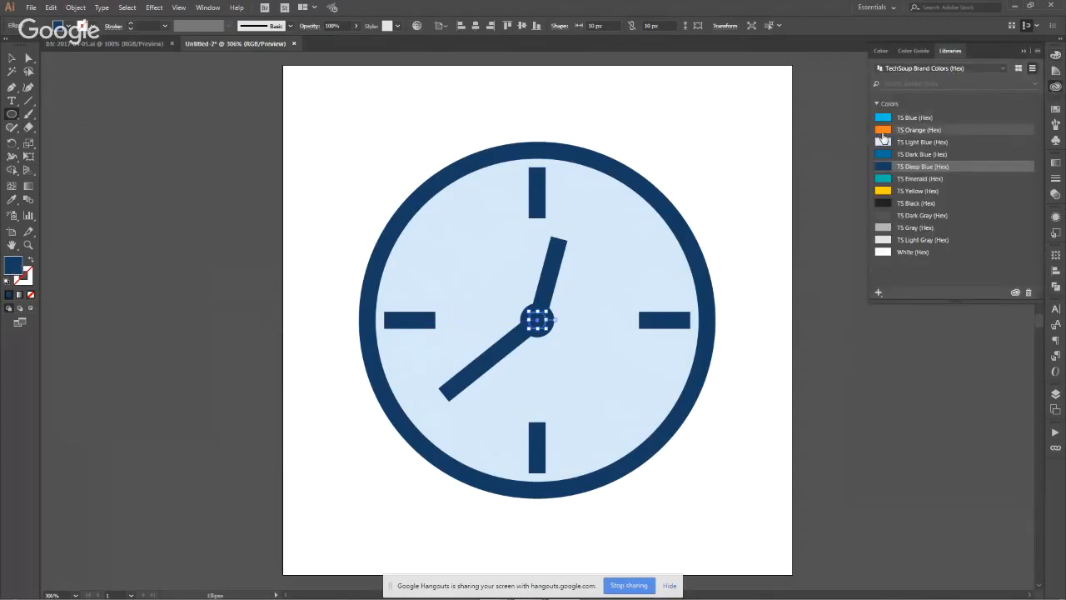
pyautogui.click(883, 133)
pyautogui.click(30, 101)
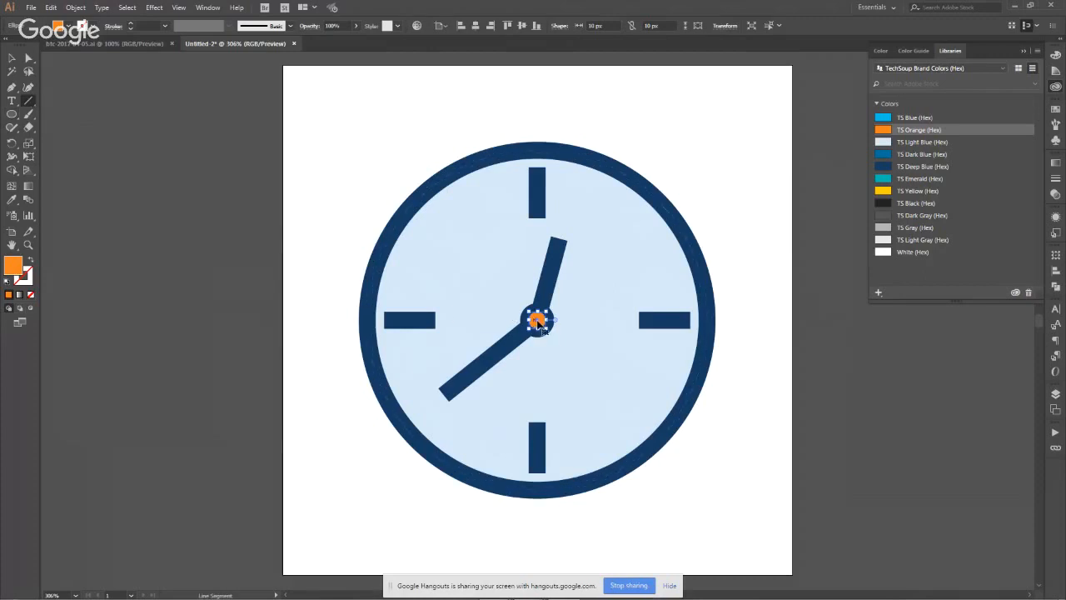
pyautogui.click(11, 58)
pyautogui.click(91, 102)
# Draw a second hand about 15 px wide and 52 px high from the centre down to the left, with a TS Orange stroke.
pyautogui.click(29, 101)
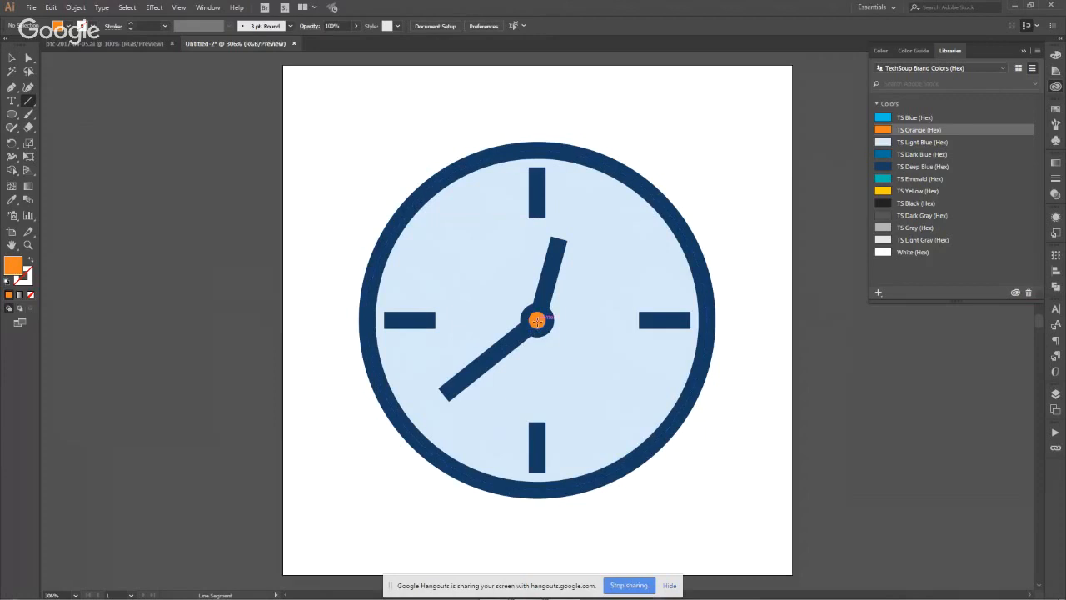
pyautogui.moveTo(538, 320); pyautogui.dragTo(512, 410)
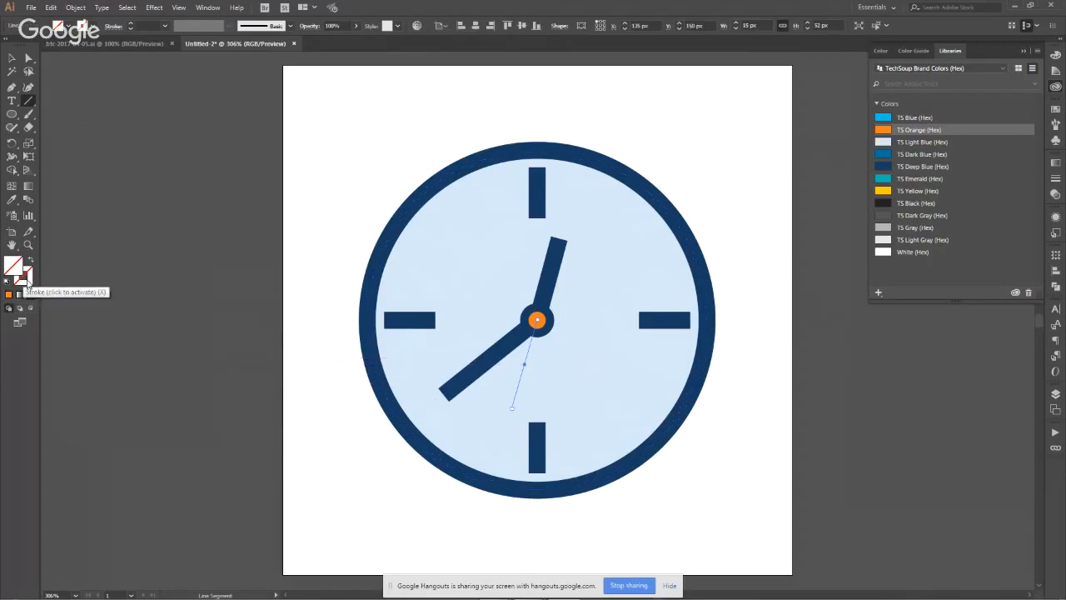
pyautogui.click(28, 284)
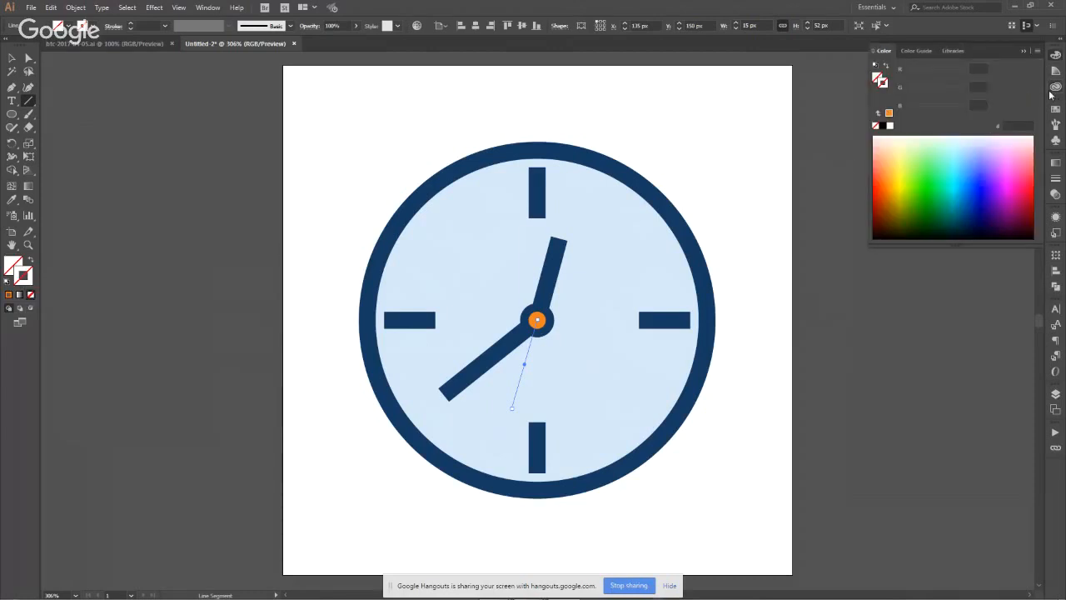
pyautogui.click(1054, 86)
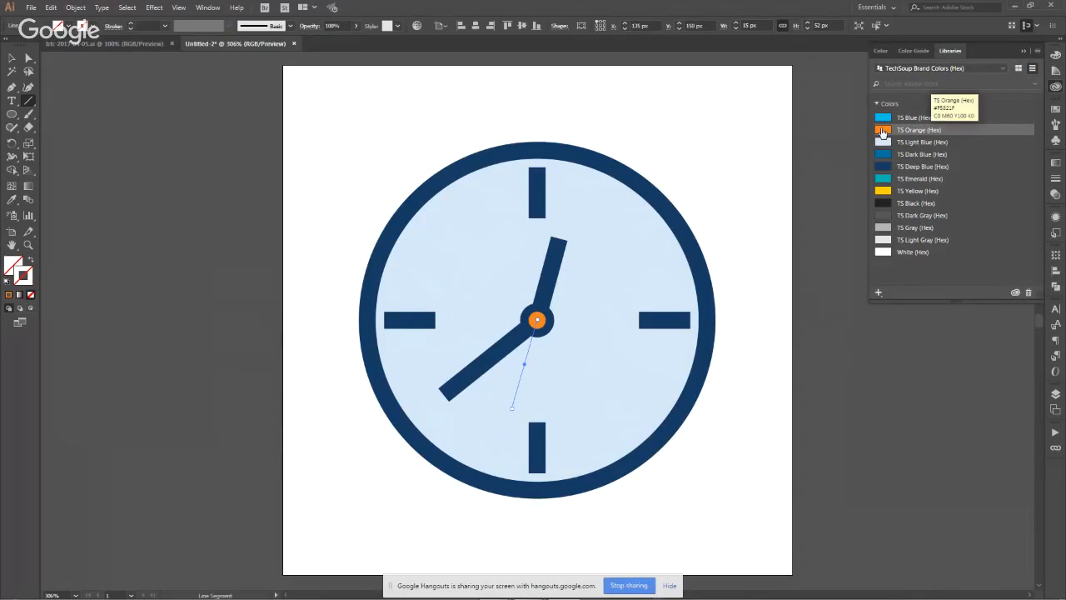
pyautogui.click(882, 130)
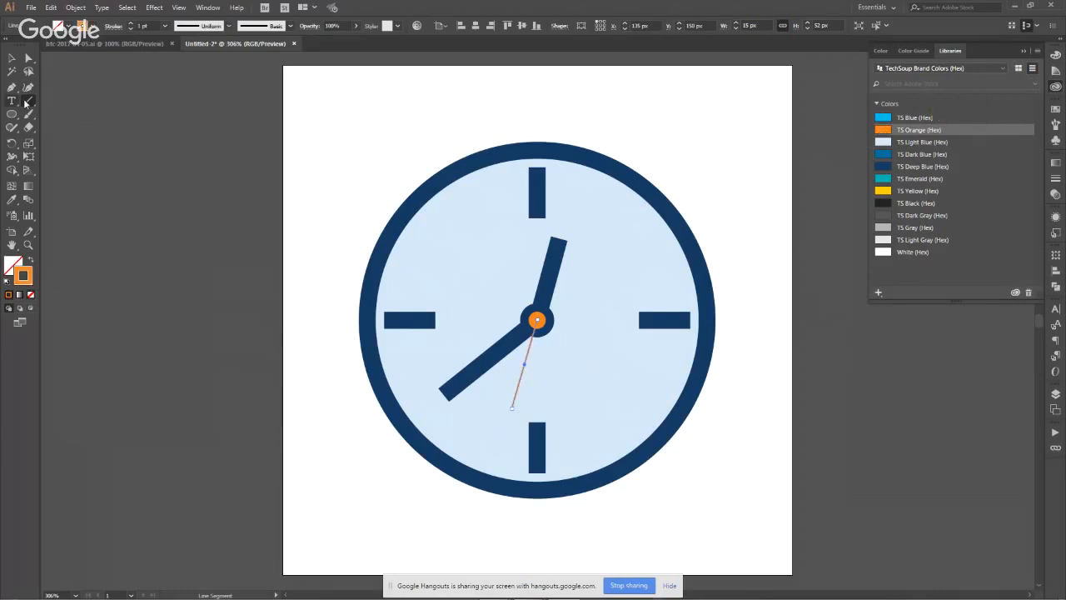
pyautogui.click(11, 58)
pyautogui.click(153, 107)
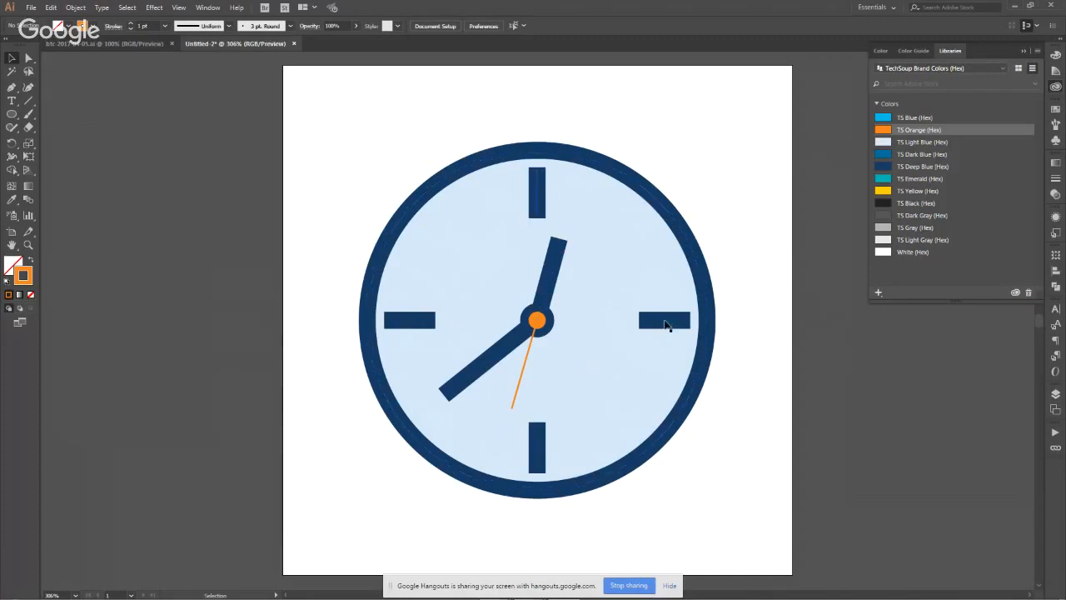
# Apply a tapered stroke width profile to both blue clock hands, thick near the hub and pointed at the tips.
pyautogui.click(467, 378)
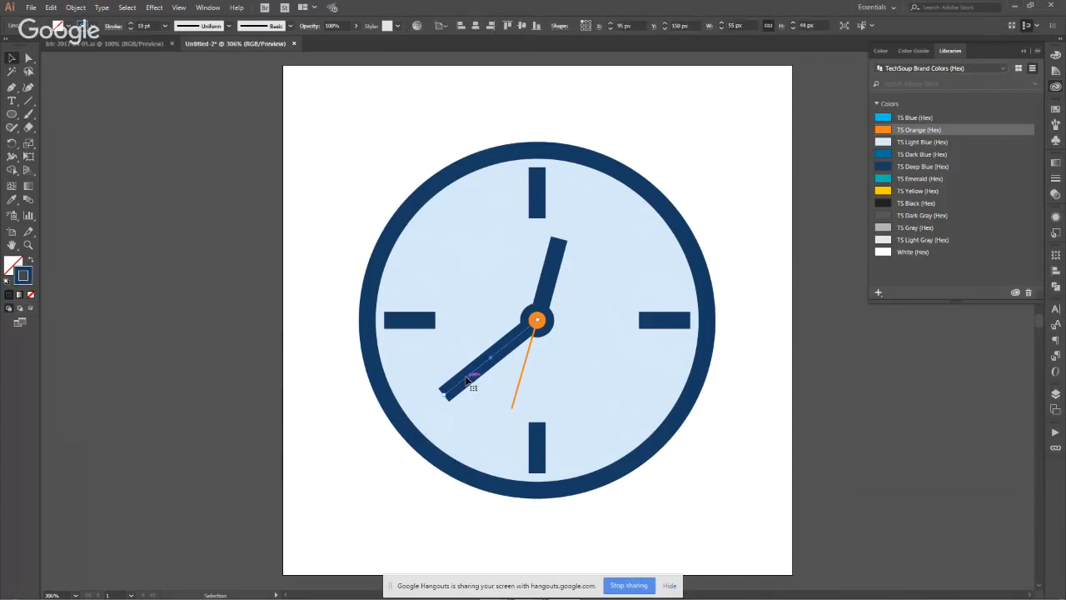
pyautogui.click(1055, 179)
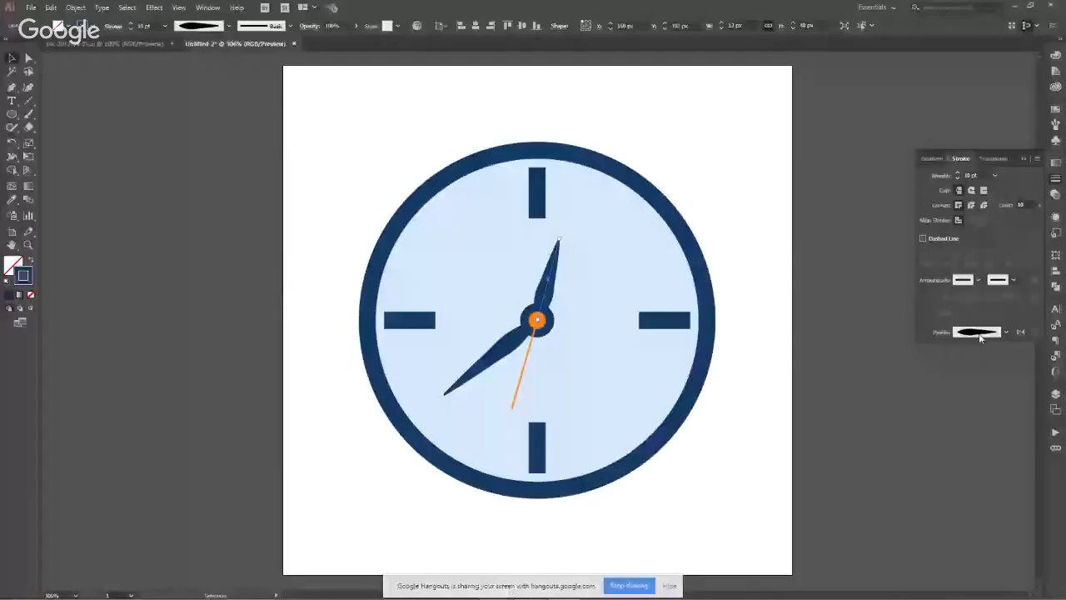
pyautogui.click(807, 337)
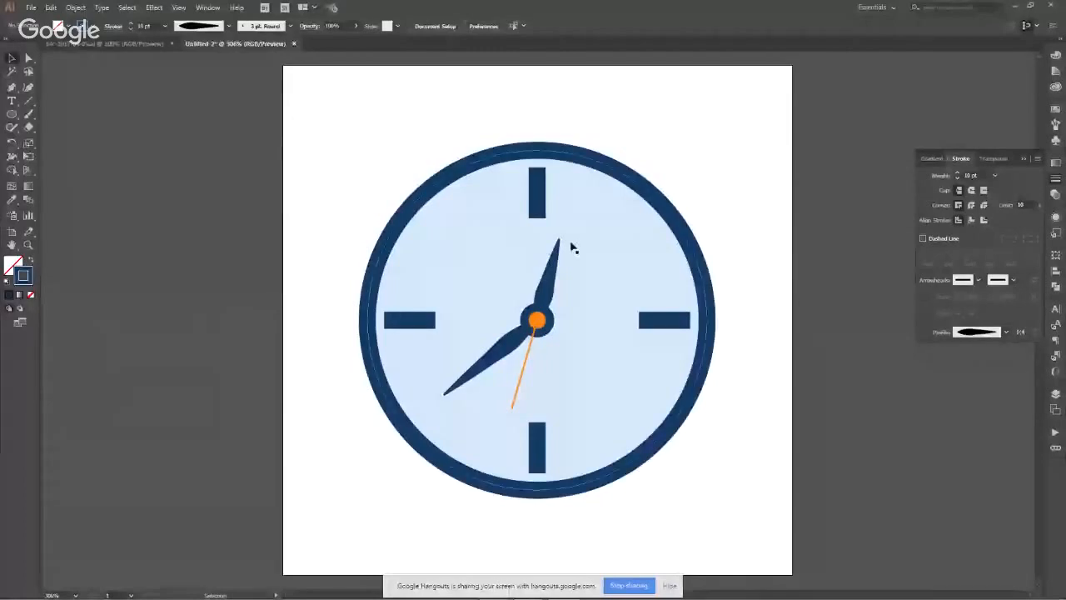
# Set the stroke weight of the grouped hour marks to 6 pt and deselect them.
pyautogui.click(537, 193)
pyautogui.click(968, 175)
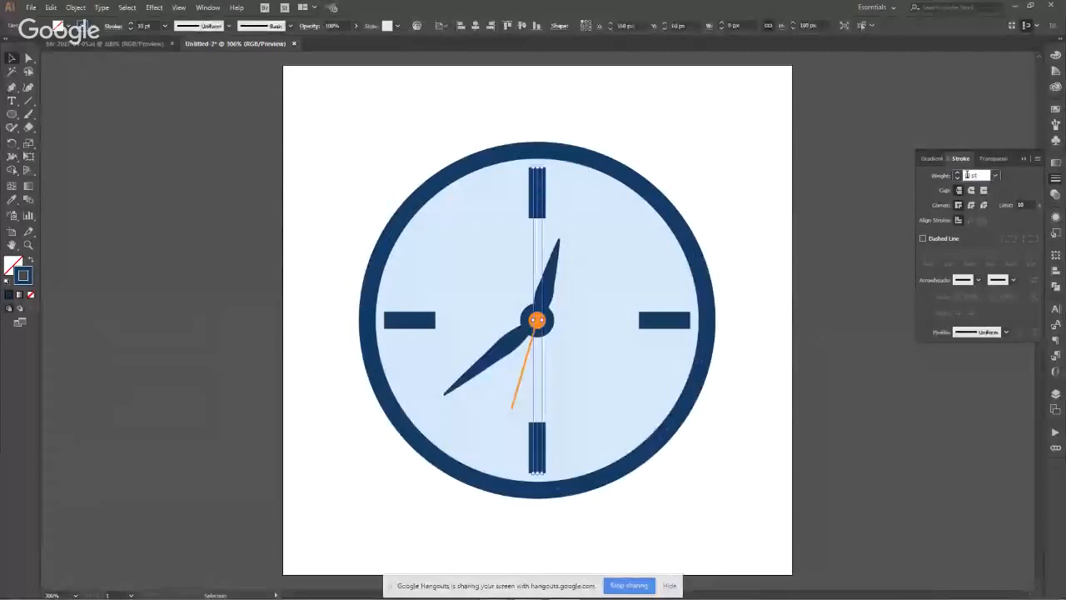
pyautogui.write('6')
pyautogui.press('Return')
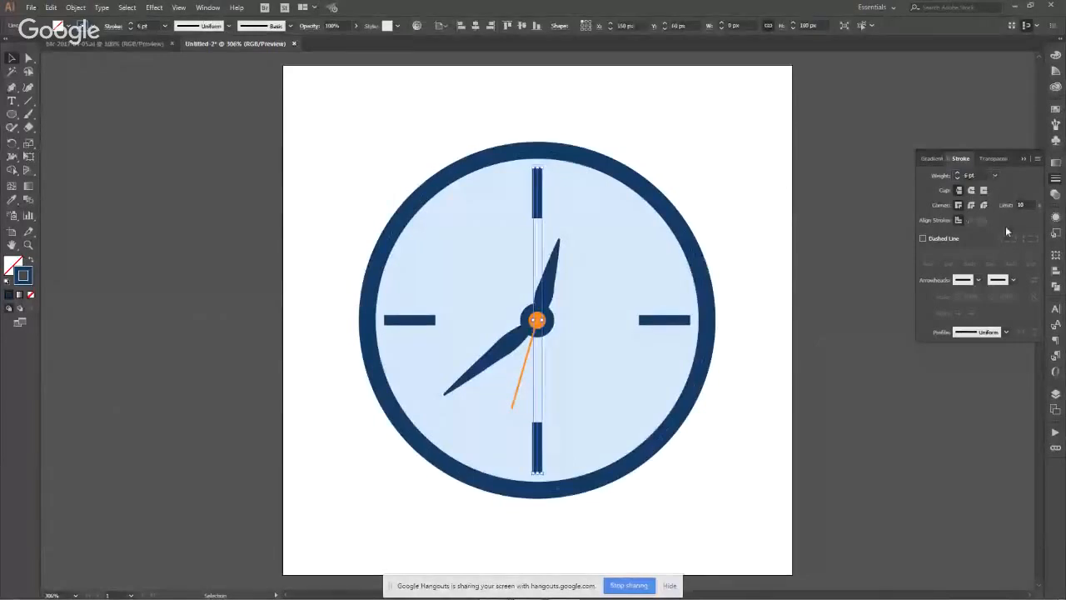
pyautogui.click(897, 219)
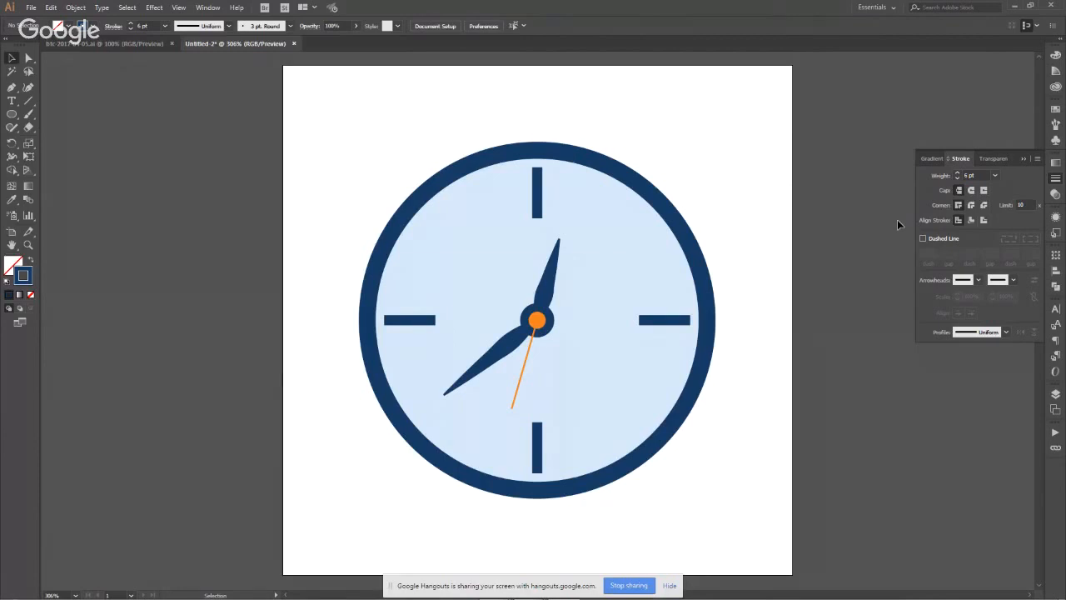
# Switch to the web browser and read TechSoup's blog post on a decade of refurbished computing, through the infographic's 2006 introduction.
pyautogui.hotkey('alt', 'Tab')
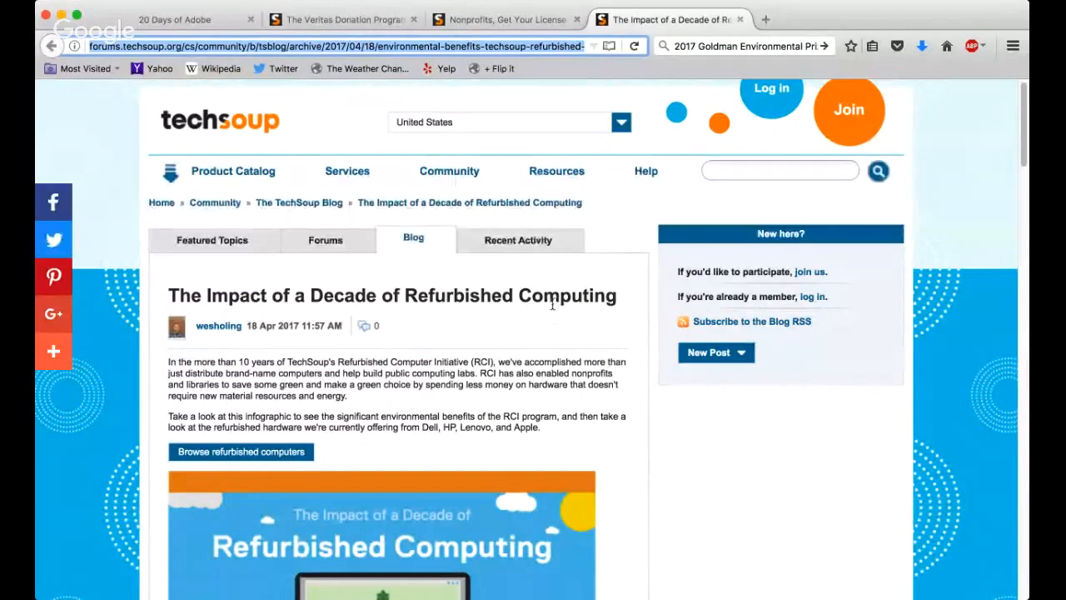
pyautogui.scroll(-2, 552, 305)
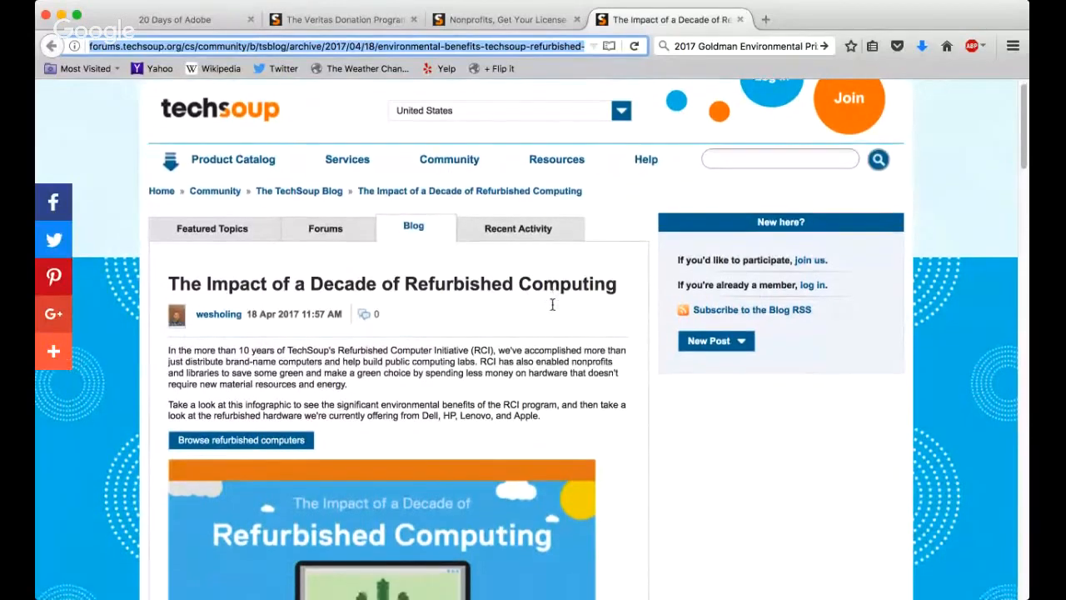
pyautogui.scroll(-5, 554, 307)
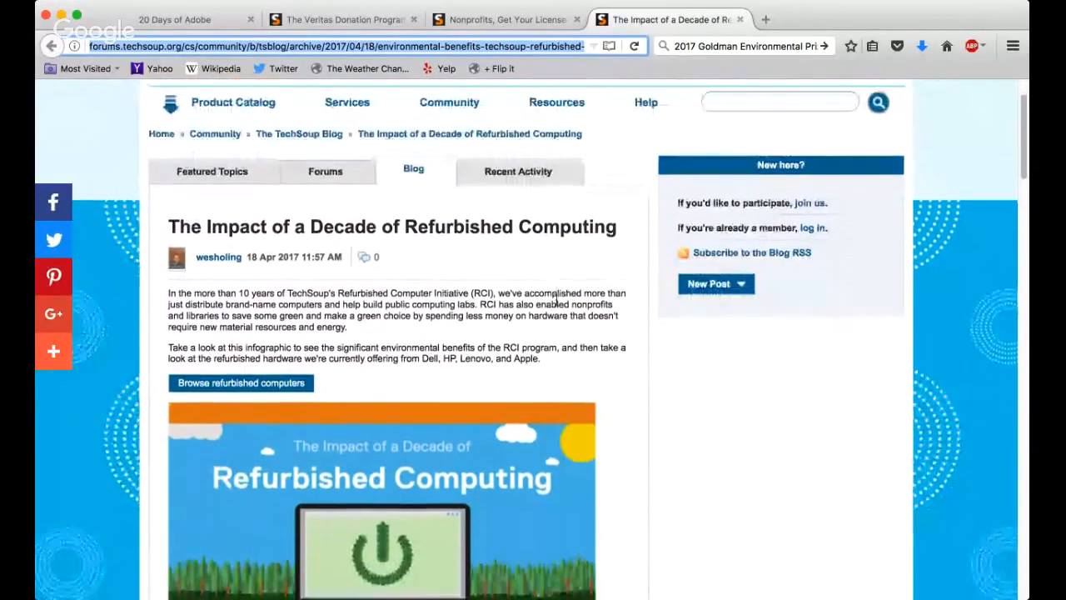
pyautogui.scroll(-8, 559, 304)
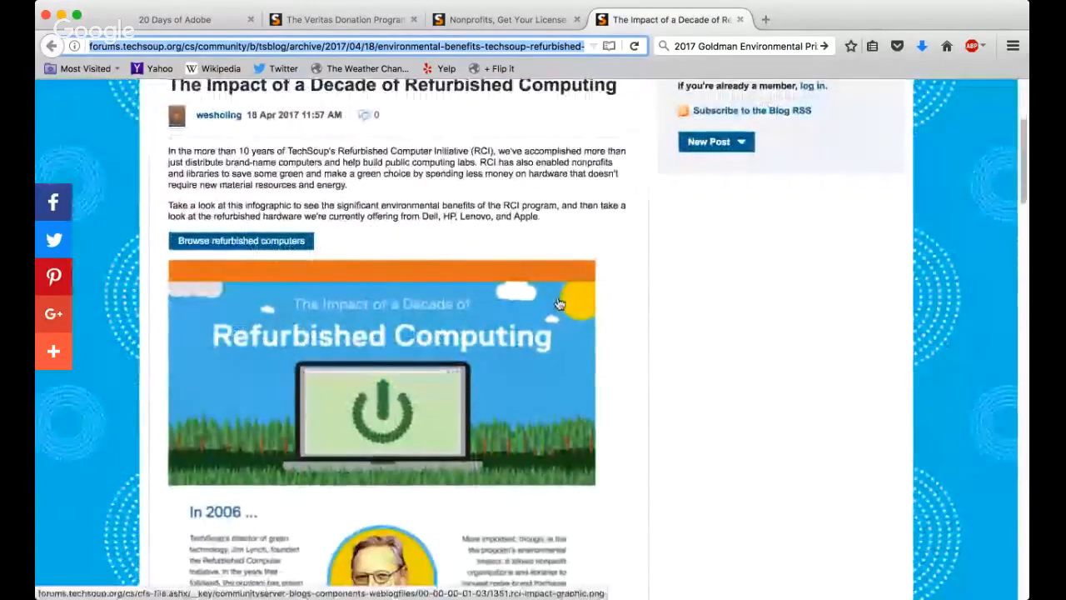
pyautogui.scroll(-2, 560, 303)
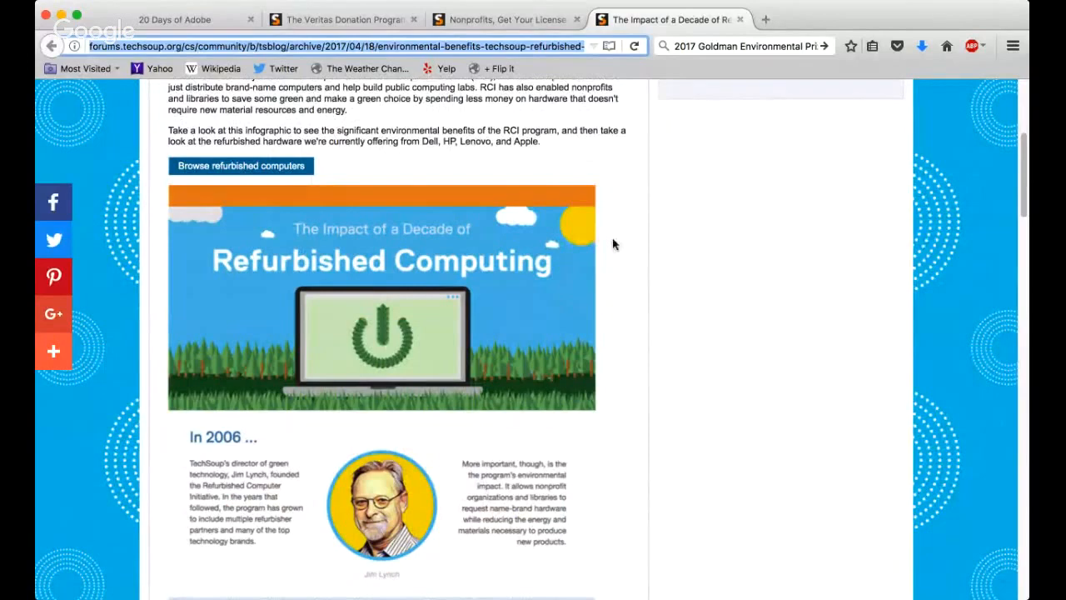
pyautogui.scroll(-3, 613, 245)
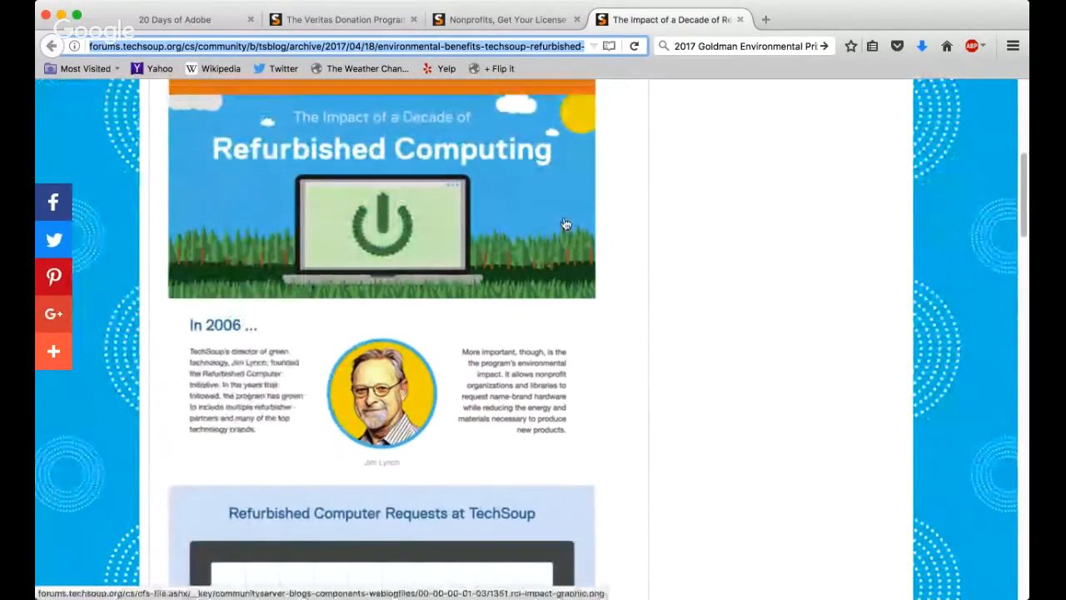
pyautogui.scroll(-2, 566, 223)
pyautogui.scroll(-2, 565, 221)
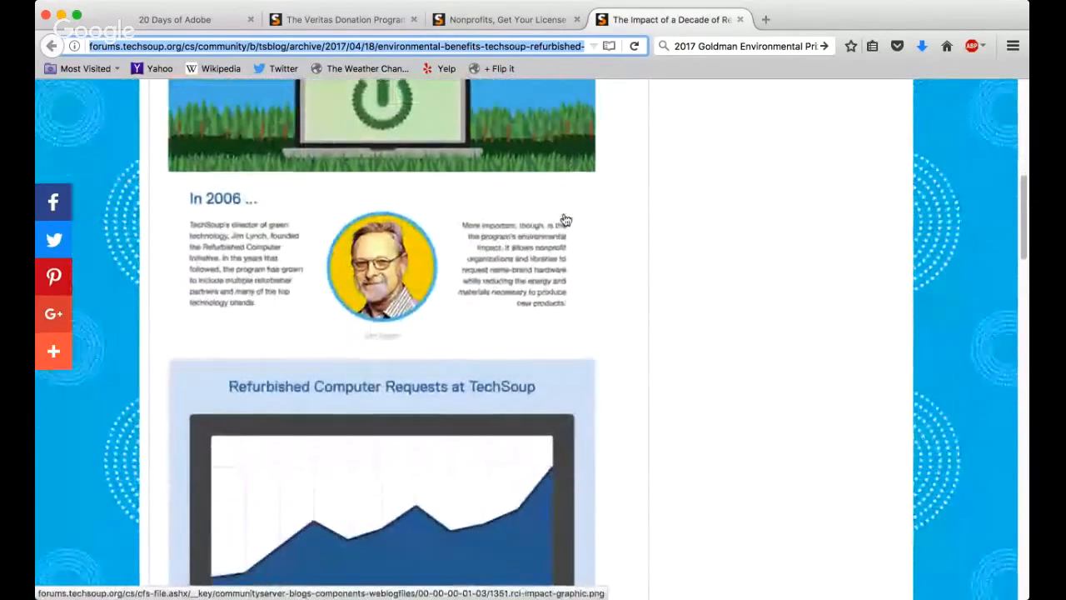
# Examine the infographic's chart of refurbished computer requests at TechSoup.
pyautogui.scroll(-2, 565, 218)
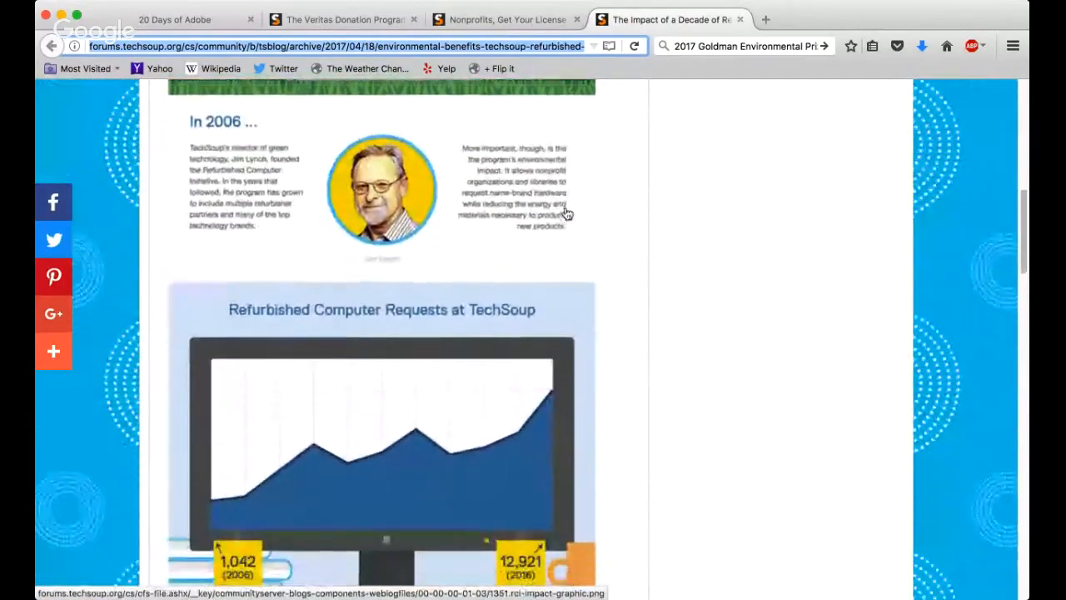
pyautogui.scroll(-2, 565, 214)
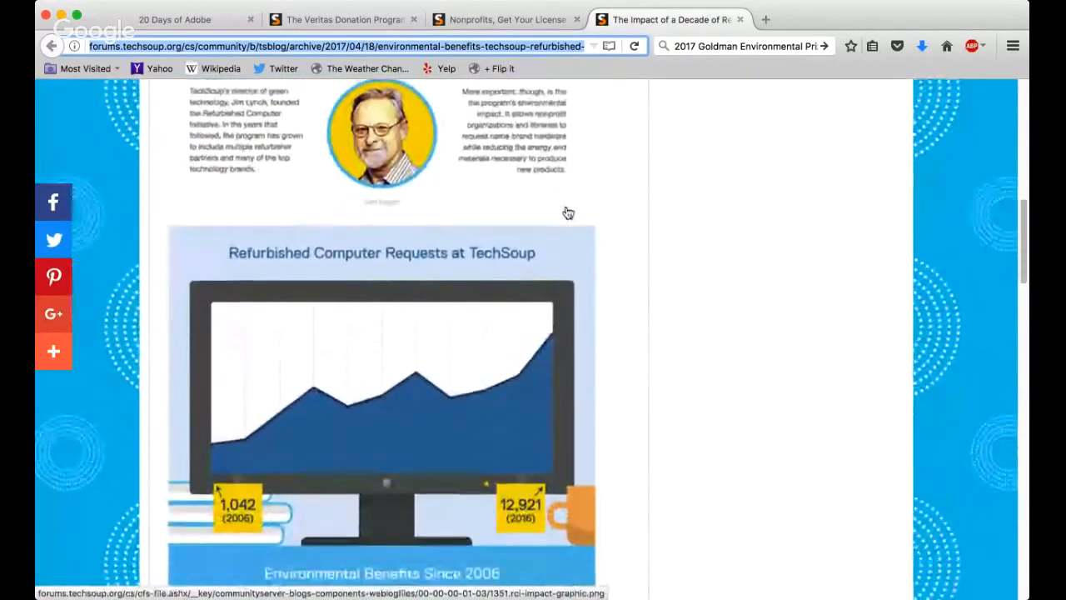
pyautogui.scroll(-1, 564, 213)
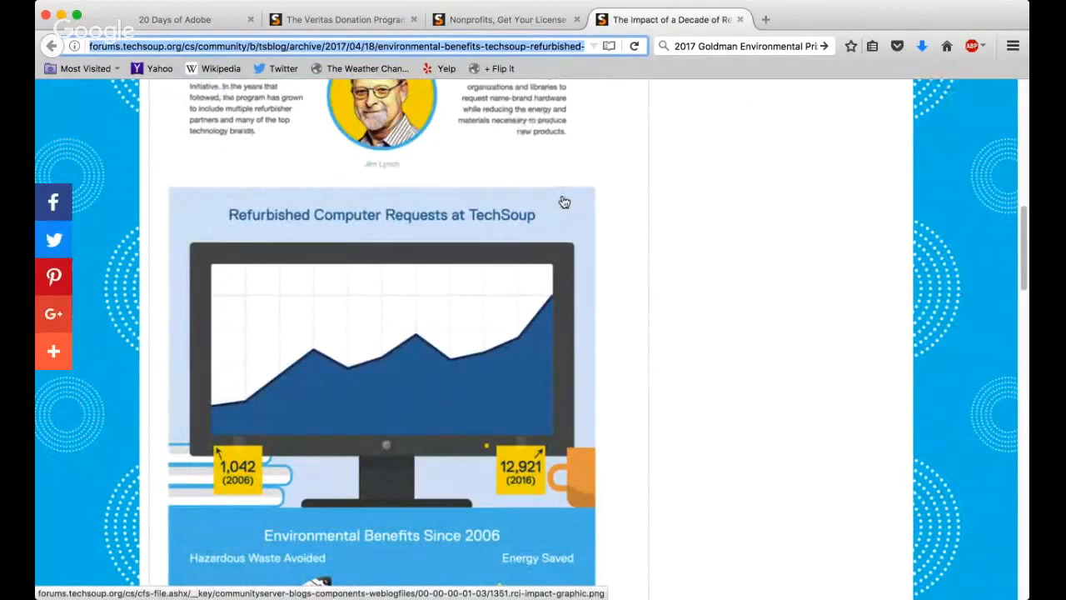
pyautogui.scroll(-1, 565, 203)
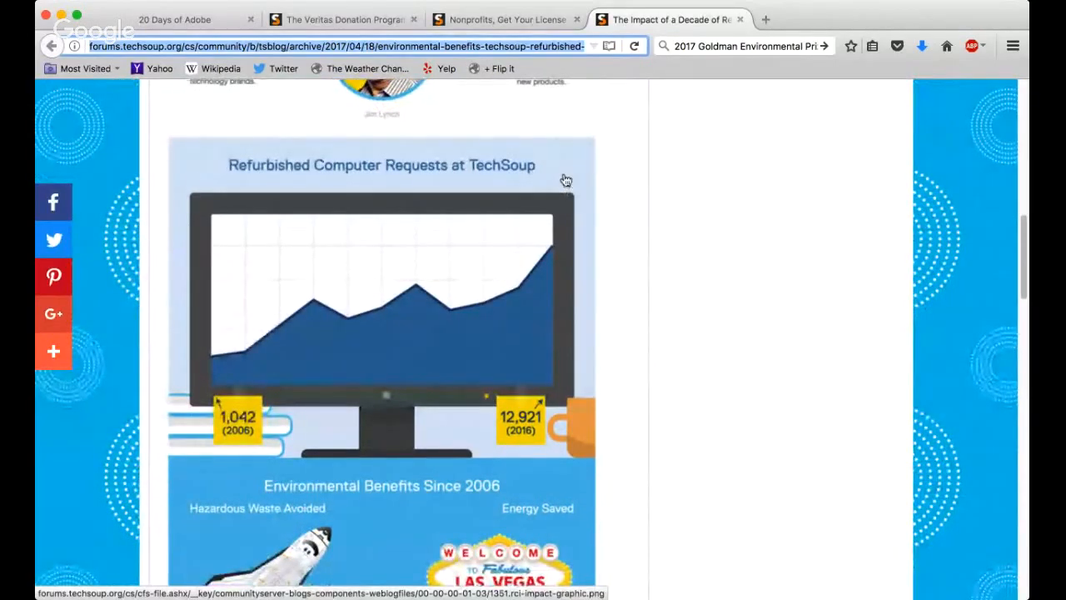
pyautogui.scroll(-2, 566, 181)
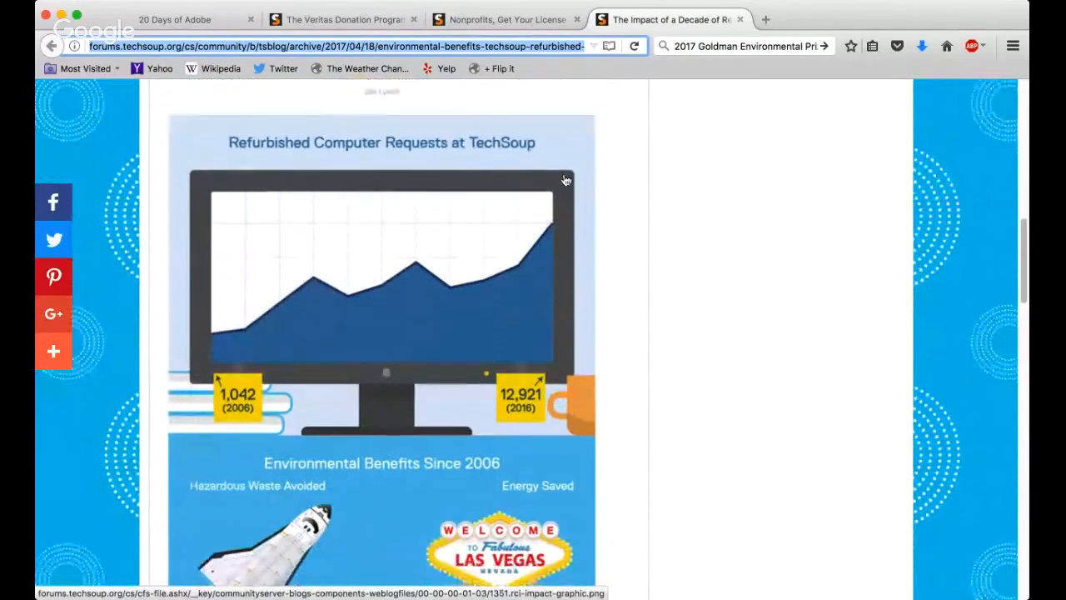
pyautogui.scroll(-1, 566, 181)
pyautogui.scroll(-1, 566, 180)
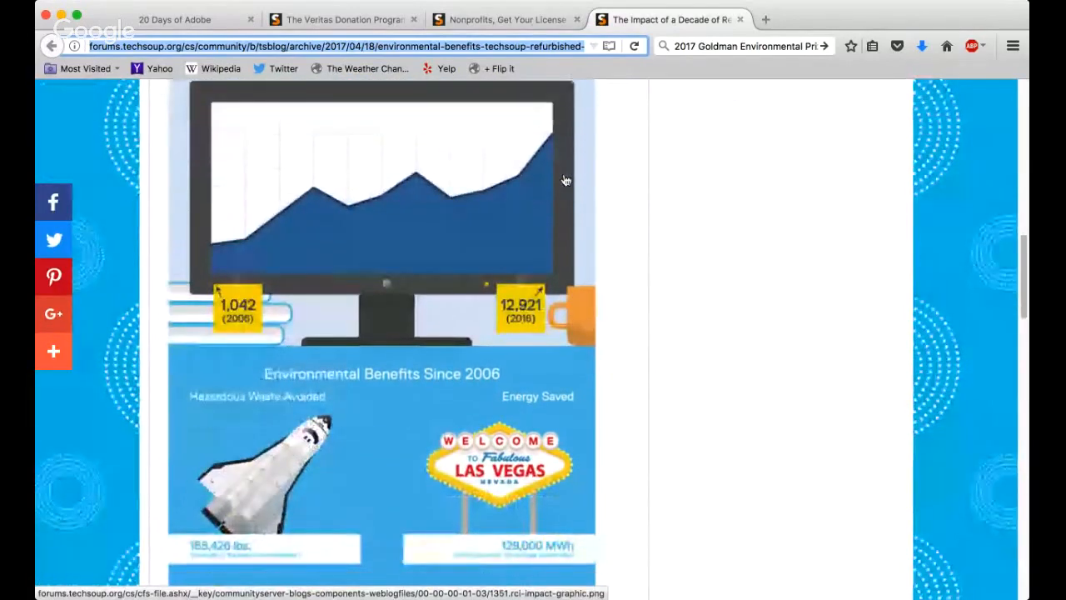
# Examine the infographic's Environmental Benefits Since 2006 section, with its illustrations for waste, energy, greenhouse gases and water emissions.
pyautogui.scroll(-4, 565, 180)
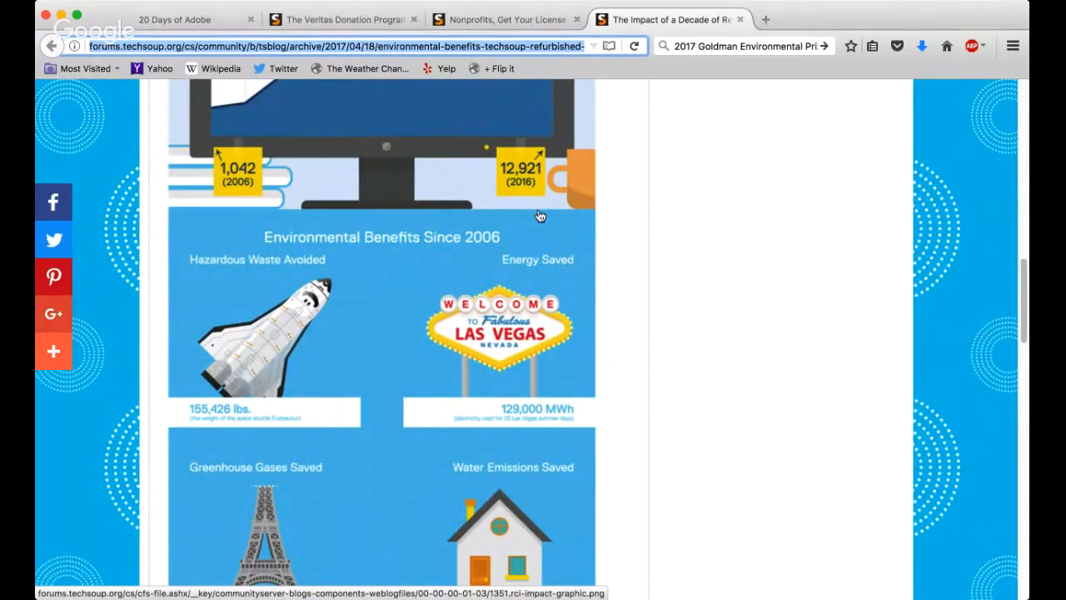
pyautogui.scroll(-1, 539, 217)
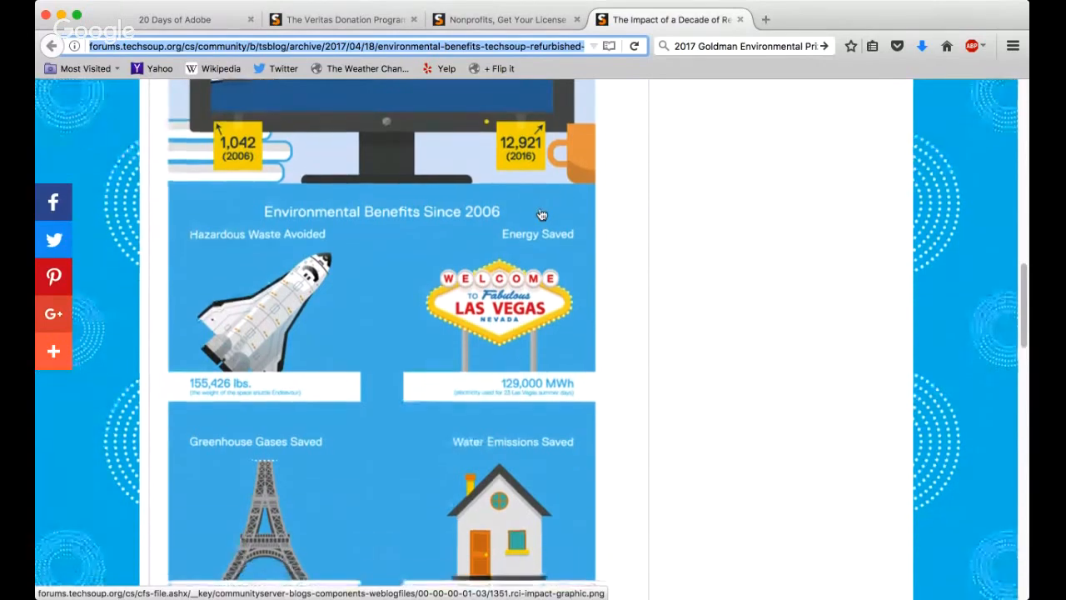
pyautogui.scroll(-1, 541, 217)
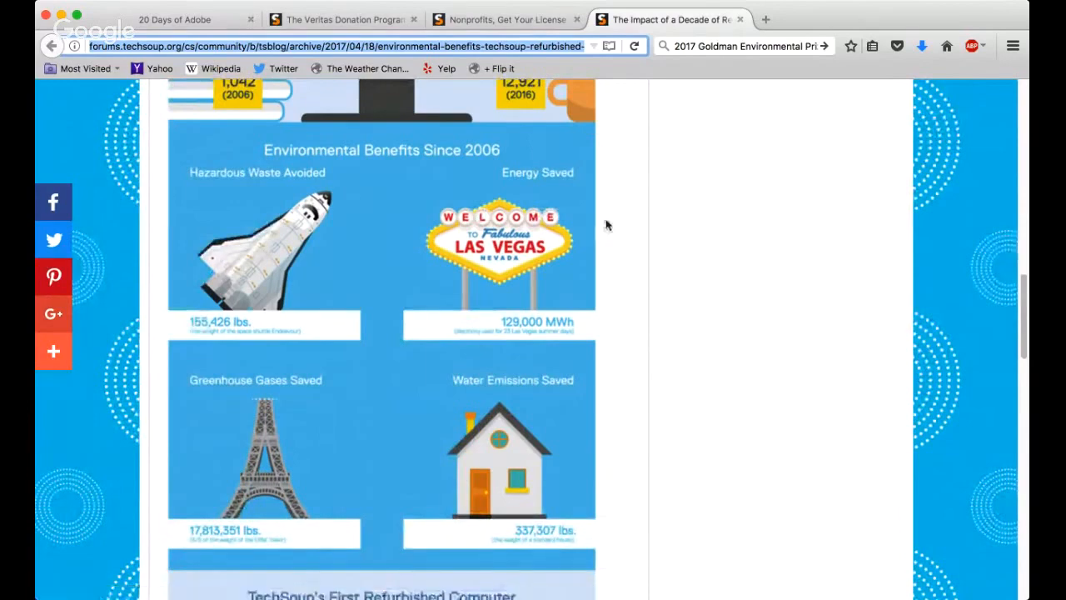
pyautogui.scroll(-1, 583, 218)
pyautogui.scroll(-1, 583, 217)
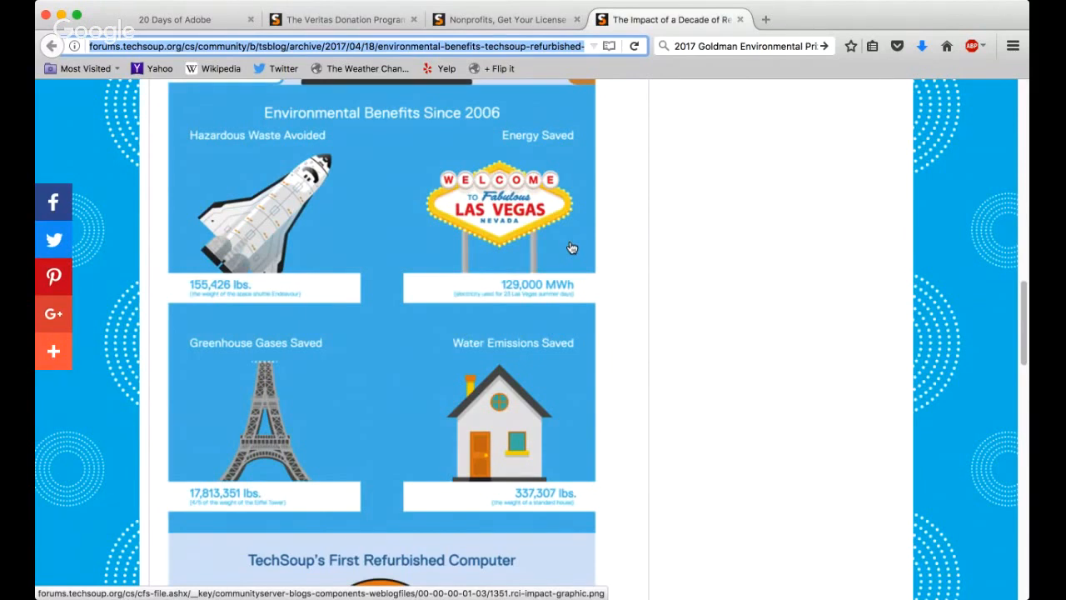
pyautogui.scroll(-1, 572, 248)
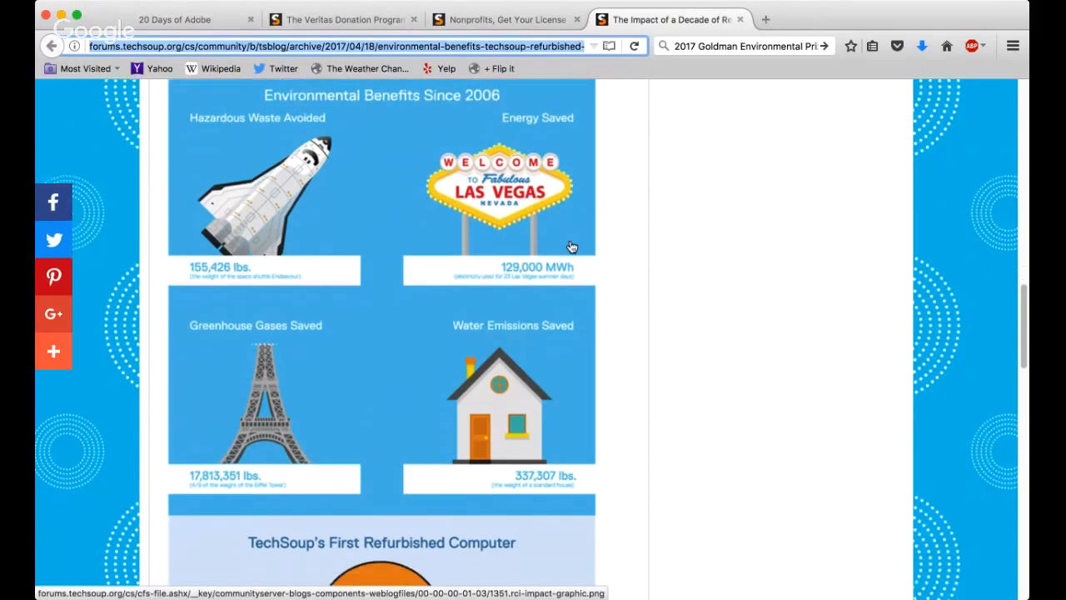
pyautogui.scroll(-2, 572, 248)
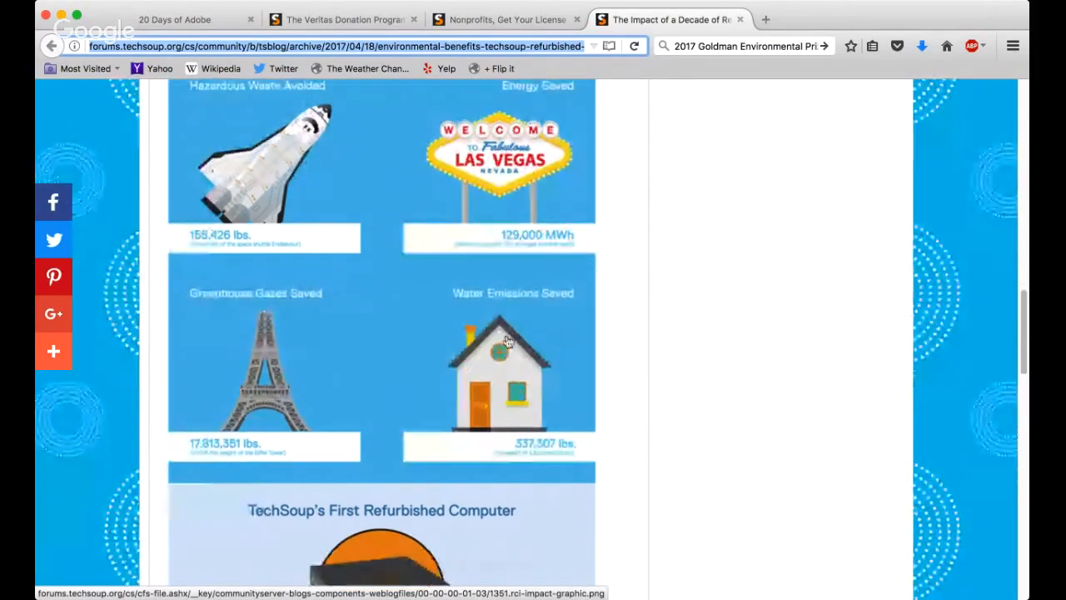
# Look over TechSoup's first refurbished computer and the map of refurbished hardware requests by state in the infographic.
pyautogui.scroll(-5, 504, 335)
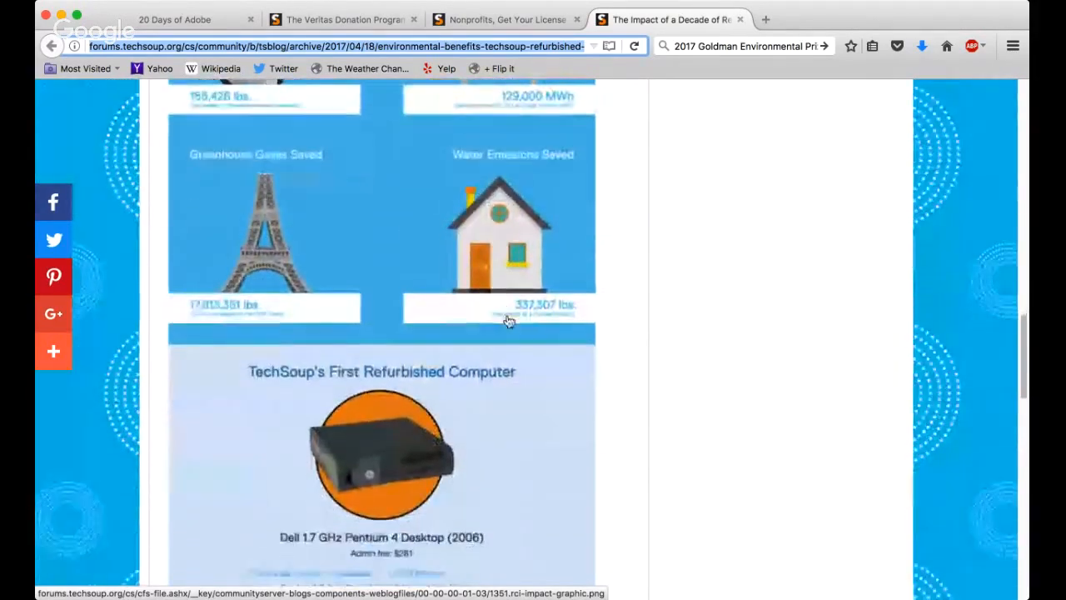
pyautogui.scroll(-5, 511, 319)
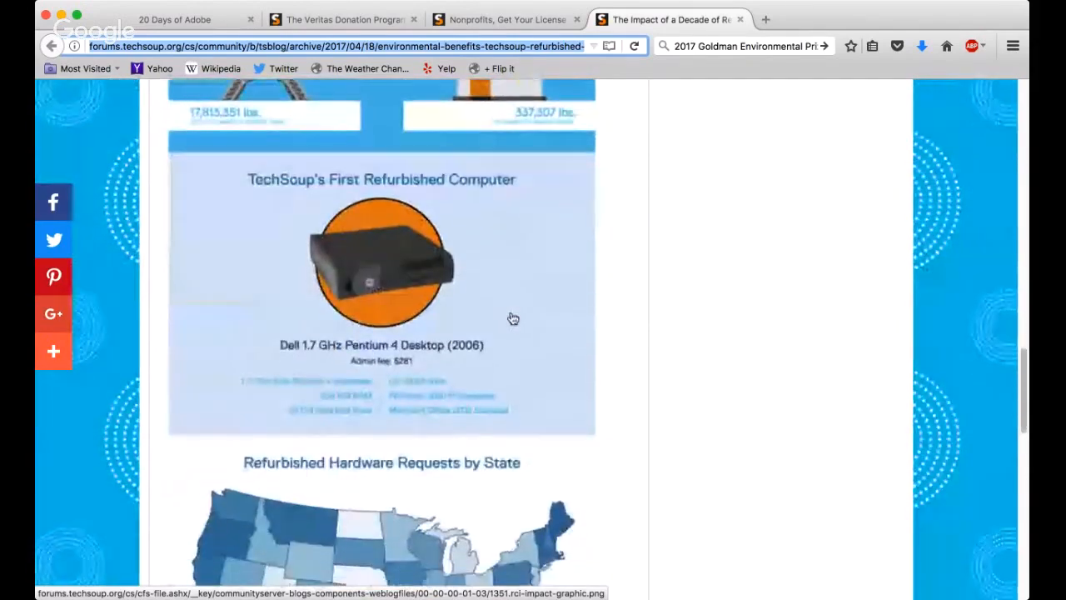
pyautogui.scroll(-6, 513, 319)
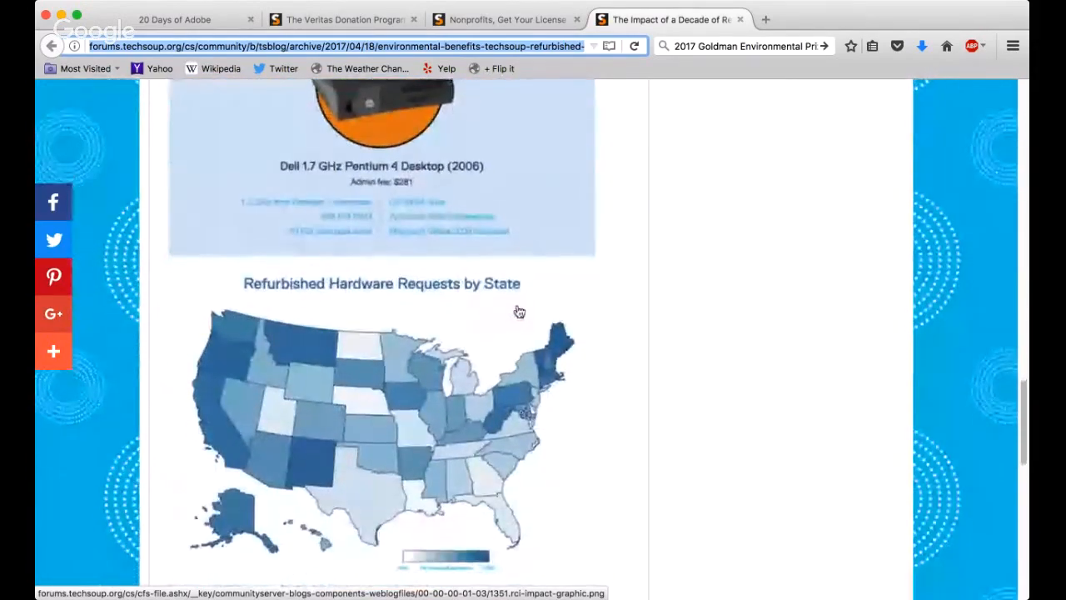
pyautogui.scroll(-3, 519, 310)
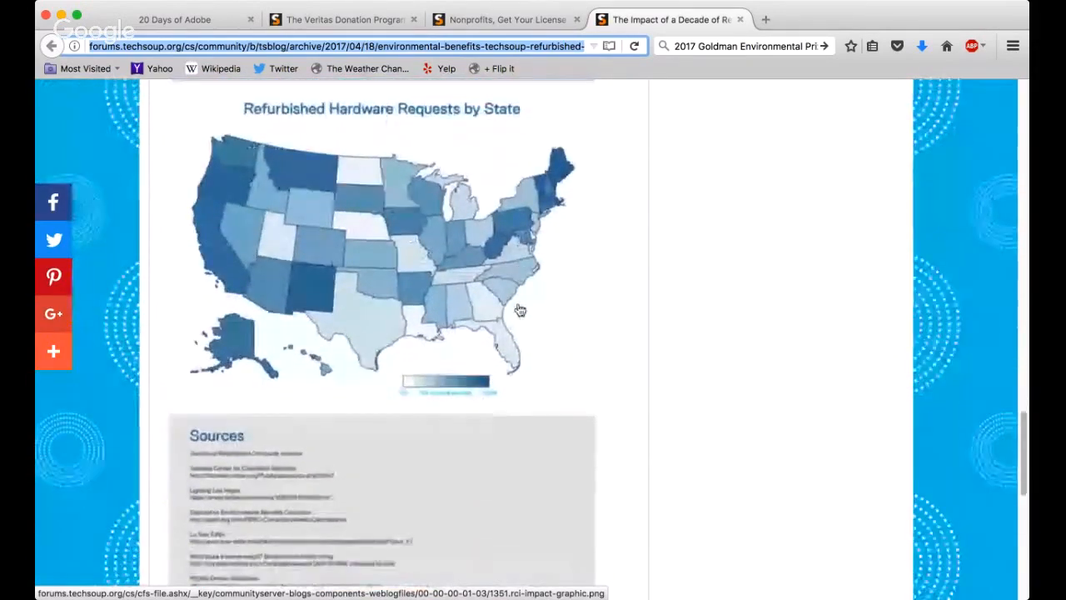
pyautogui.scroll(2, 519, 311)
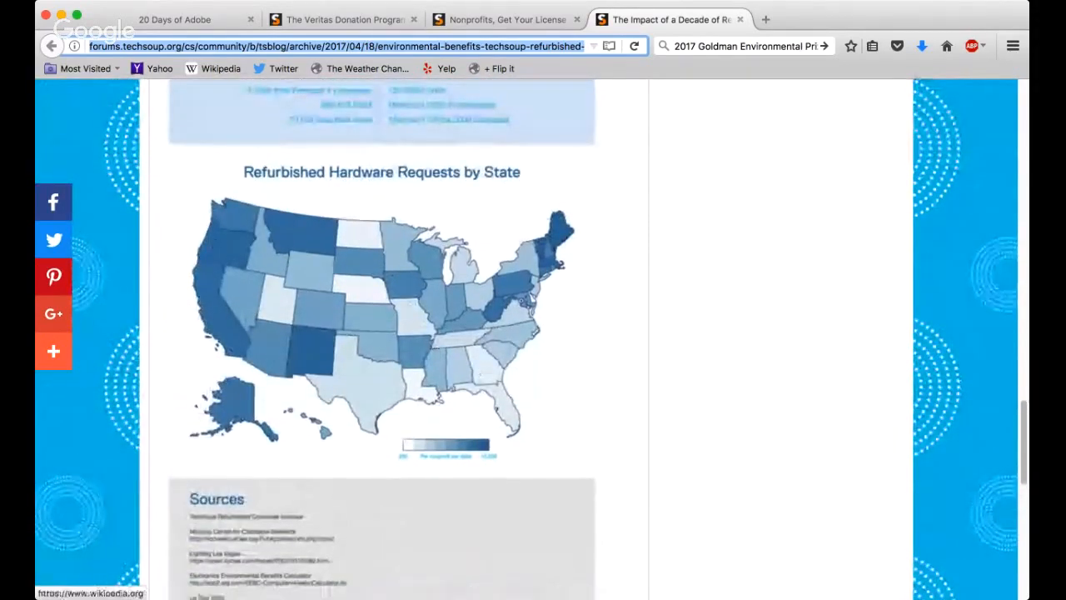
# Bring up the already open 20 Days of Adobe page and view its introduction and Get Social with TechSoup section.
pyautogui.click(208, 18)
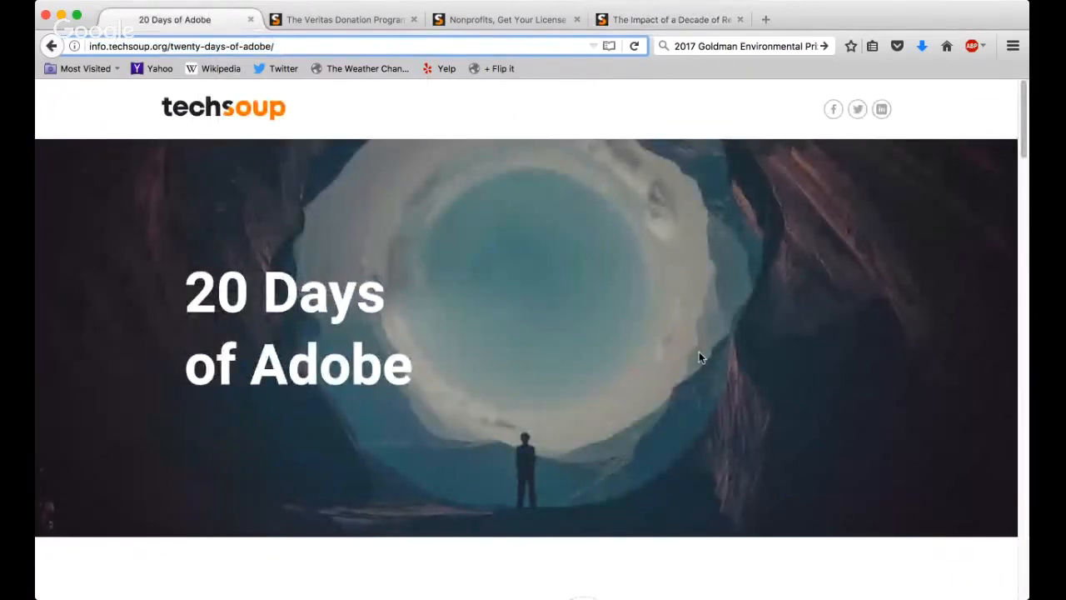
pyautogui.scroll(-2, 702, 354)
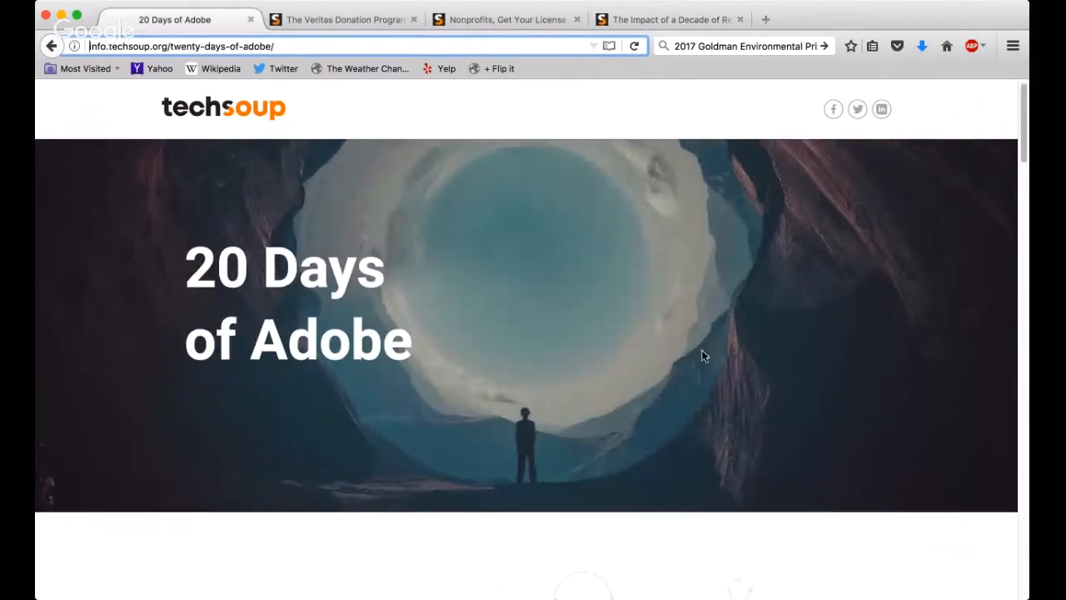
pyautogui.scroll(-3, 702, 355)
pyautogui.scroll(-2, 704, 353)
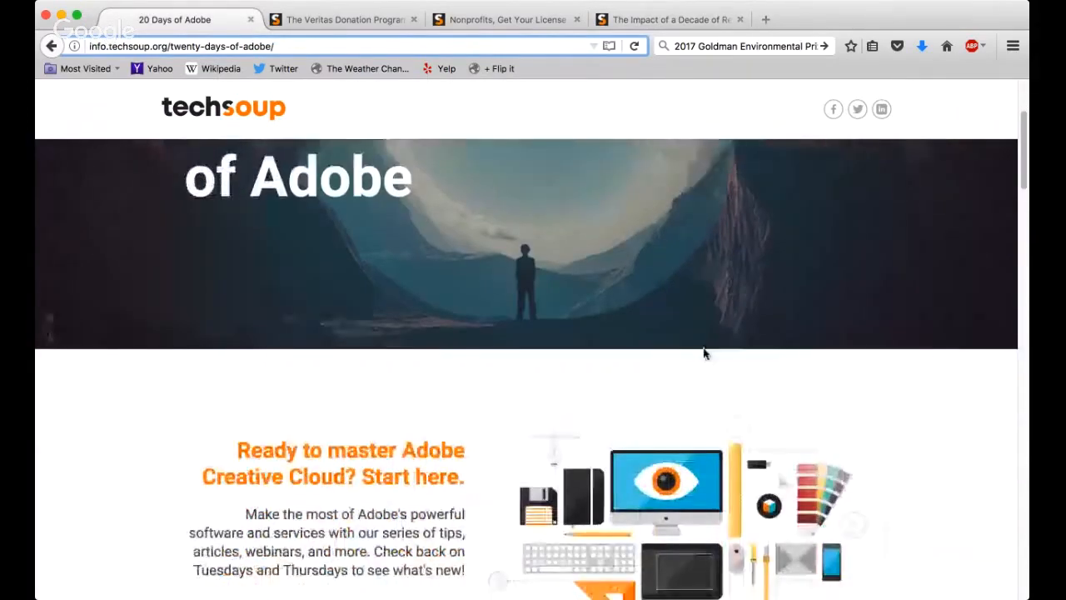
pyautogui.scroll(-4, 704, 352)
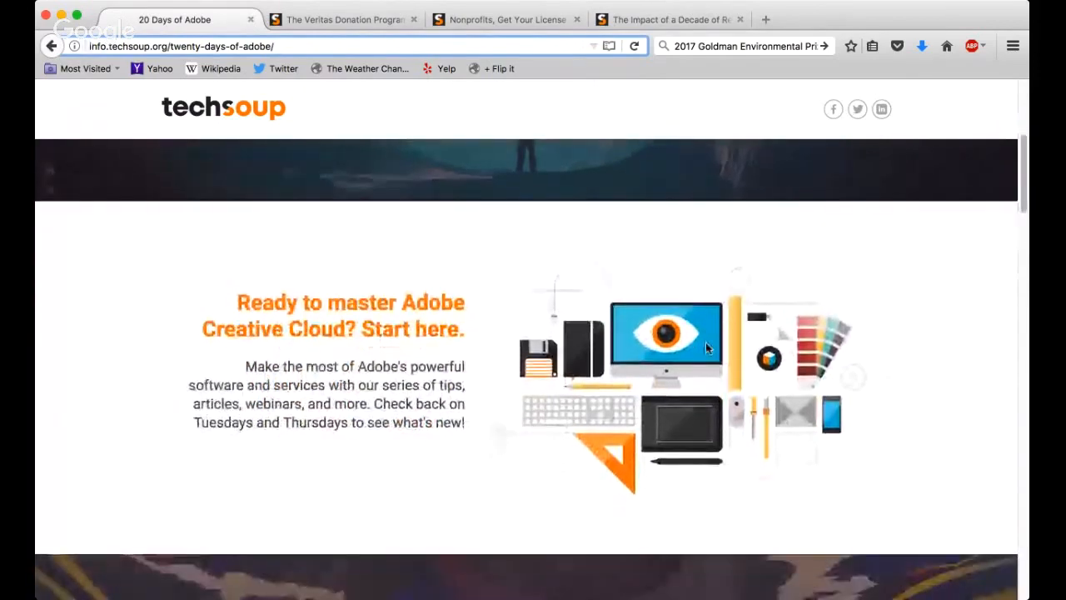
pyautogui.scroll(-3, 706, 345)
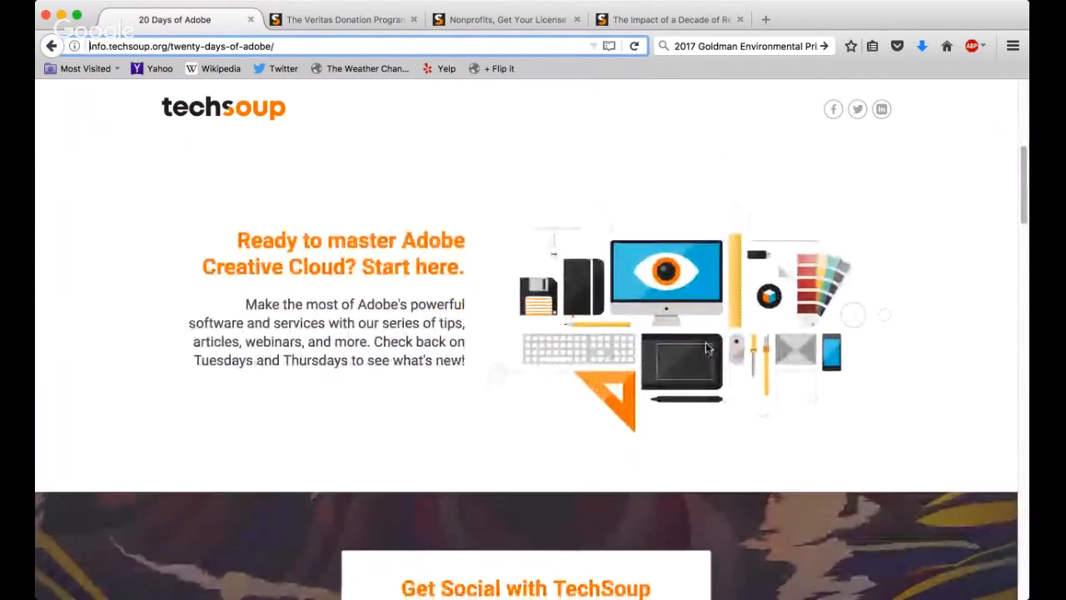
pyautogui.scroll(-4, 708, 348)
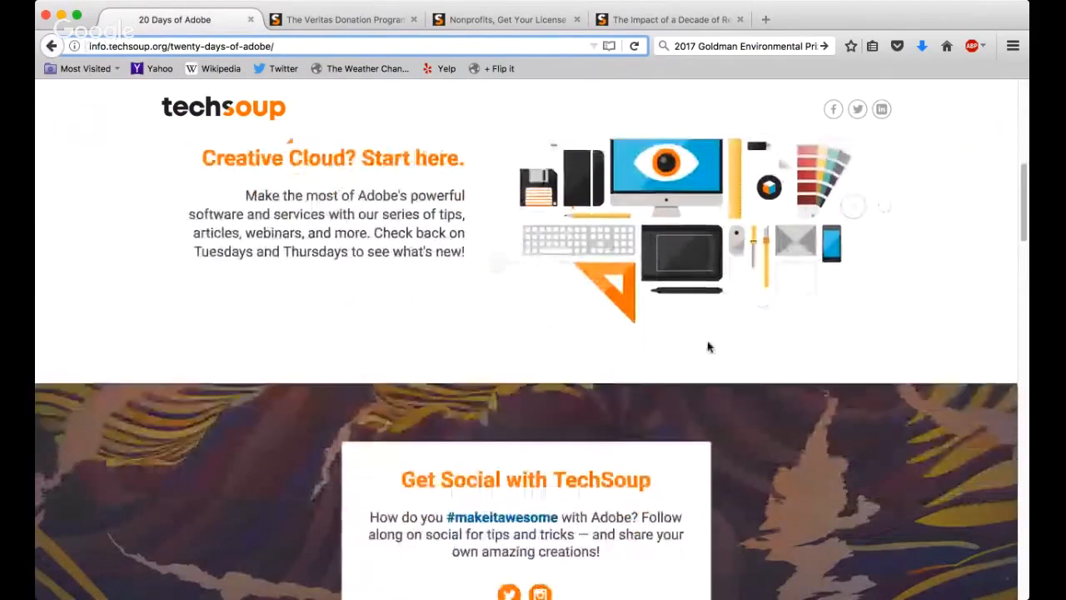
pyautogui.scroll(-2, 708, 346)
pyautogui.scroll(-3, 709, 342)
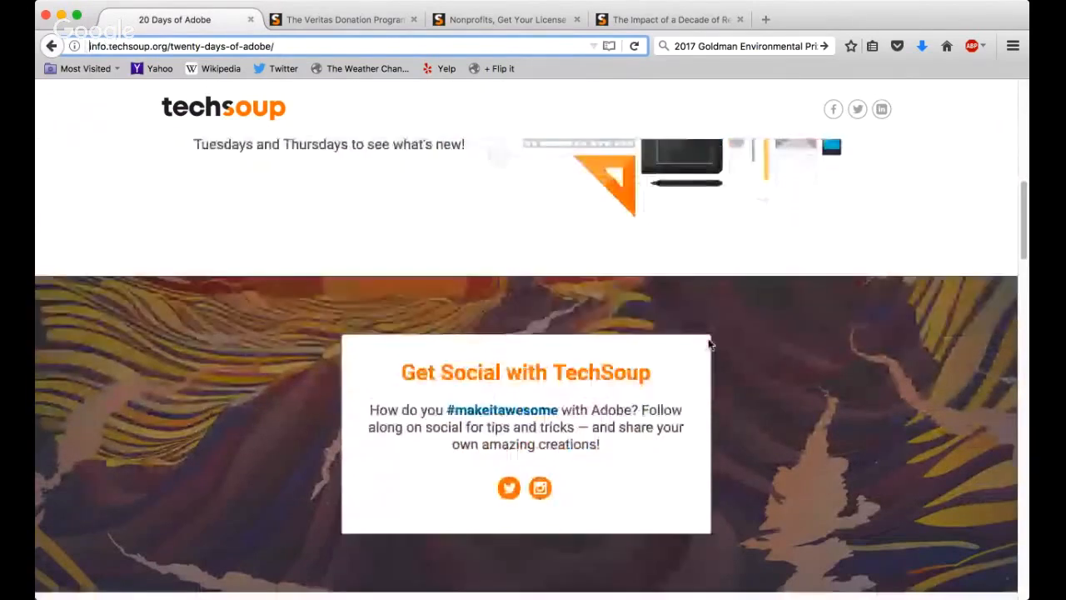
# Review the 20 Days of Adobe entries for the Get Started With Illustrator webinar and the InDesign invitation course.
pyautogui.scroll(-5, 709, 340)
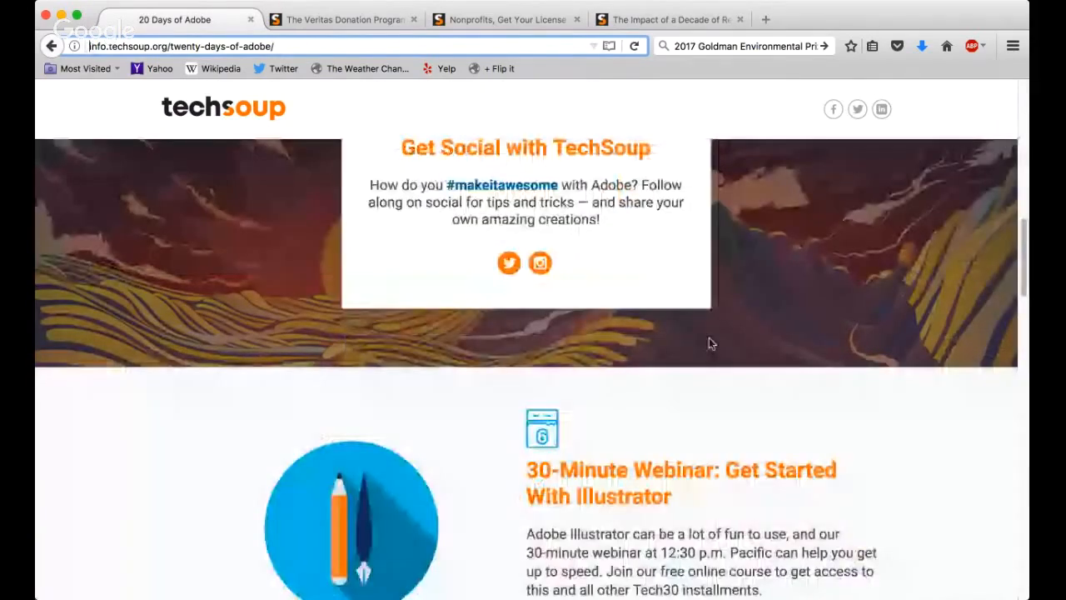
pyautogui.scroll(-4, 709, 337)
pyautogui.scroll(-4, 709, 336)
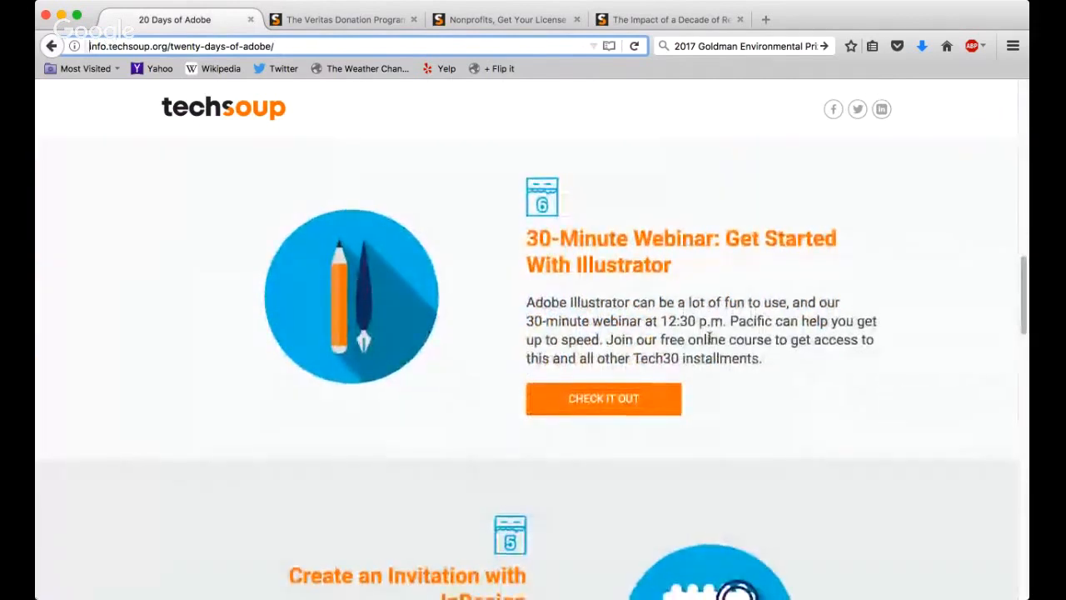
pyautogui.scroll(-1, 709, 336)
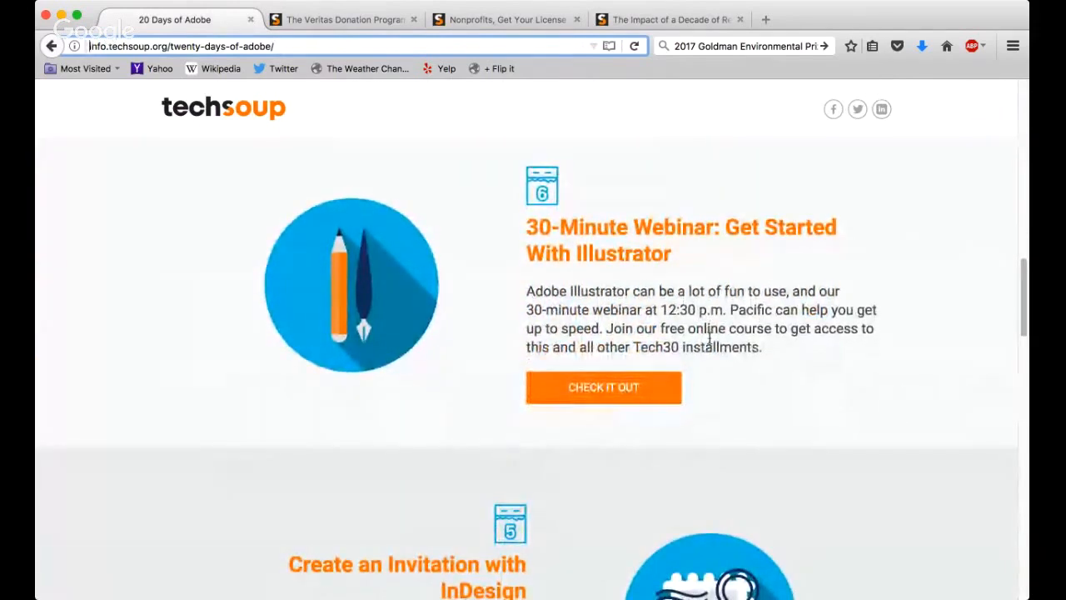
pyautogui.scroll(-1, 709, 339)
pyautogui.scroll(-3, 710, 342)
pyautogui.scroll(-3, 711, 341)
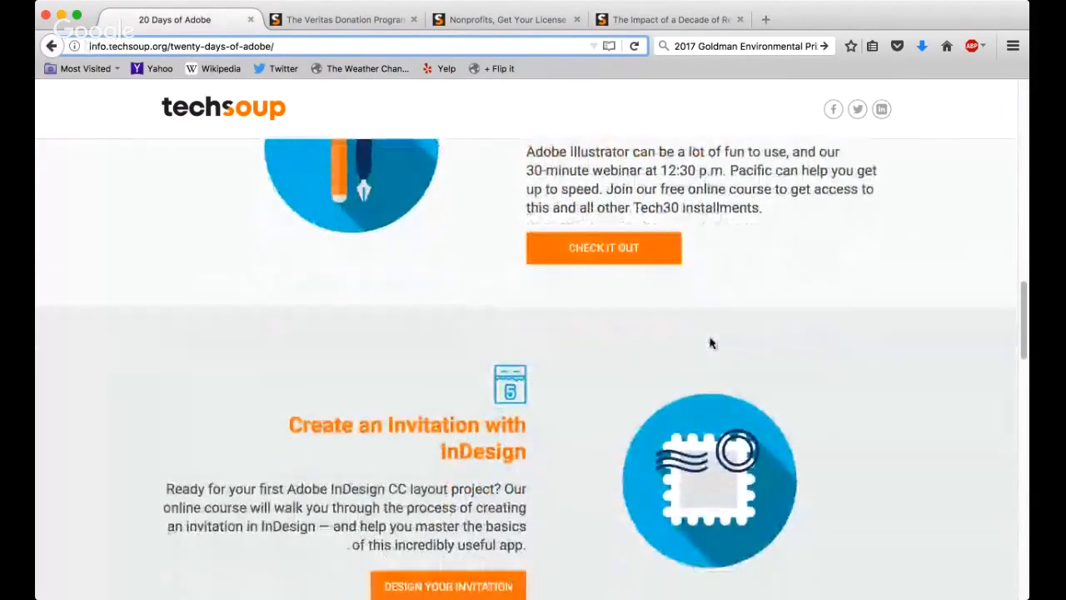
# Review the 20 Days of Adobe entries for the InDesign 101 webinar and the Adobe Absolute Beginners: Photoshop 101 course.
pyautogui.scroll(-7, 711, 343)
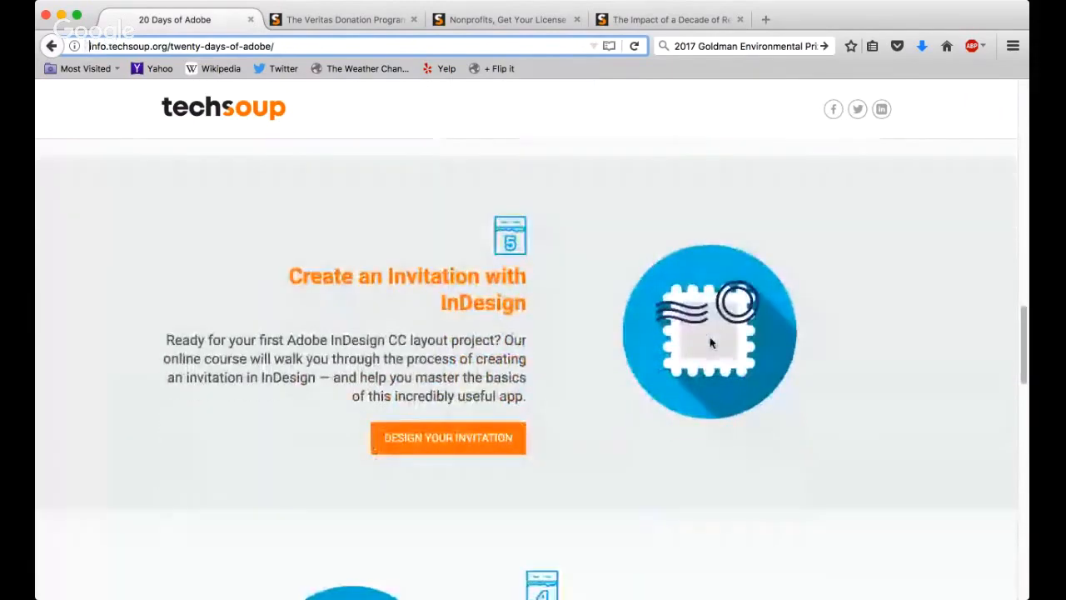
pyautogui.scroll(-3, 711, 342)
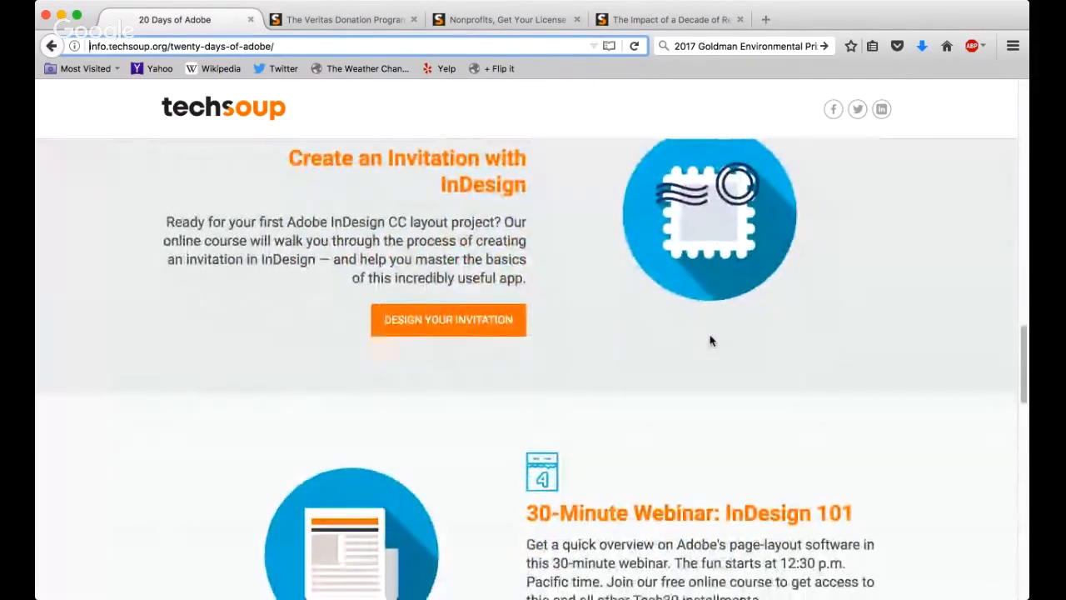
pyautogui.scroll(-5, 711, 341)
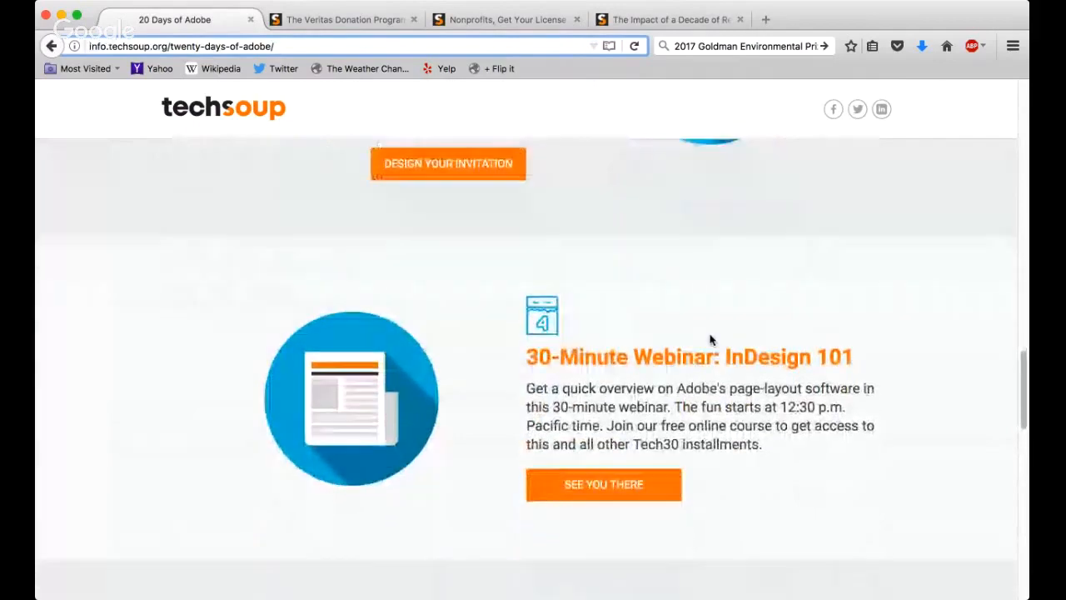
pyautogui.scroll(-11, 711, 340)
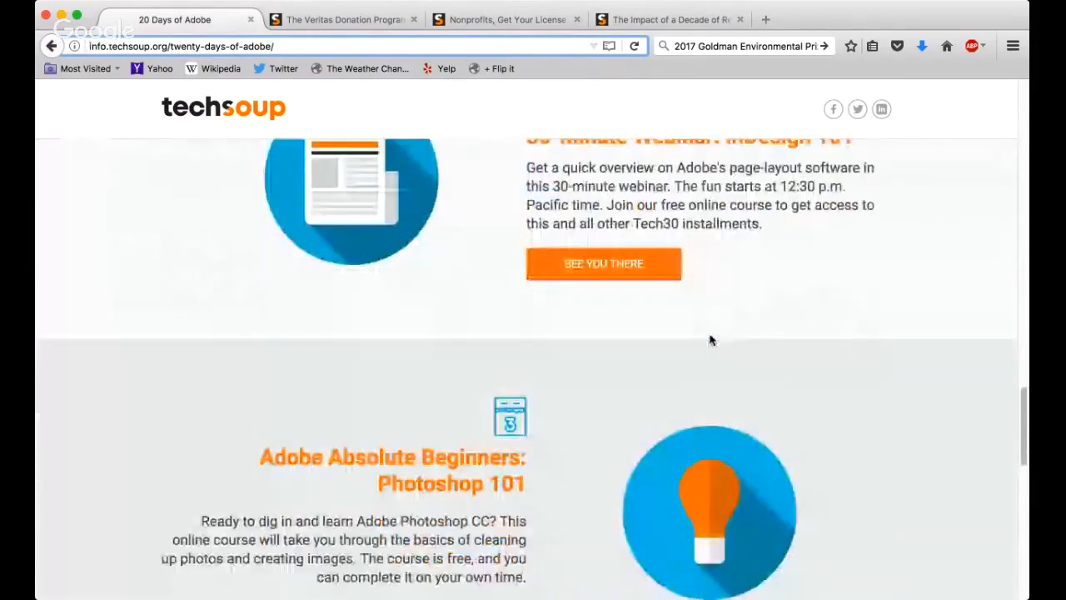
pyautogui.scroll(-4, 710, 338)
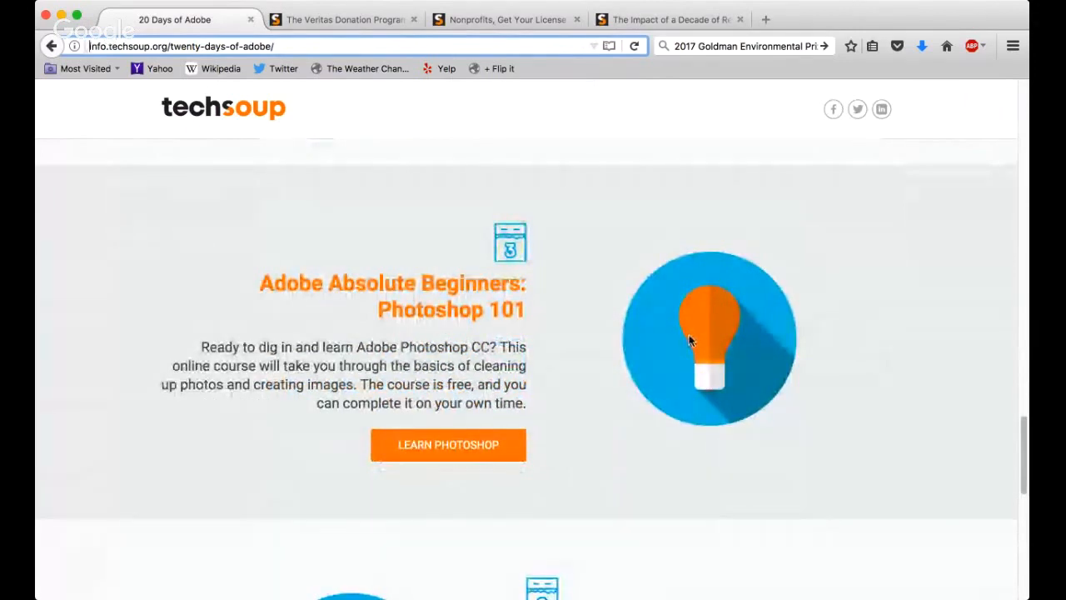
pyautogui.scroll(-1, 690, 337)
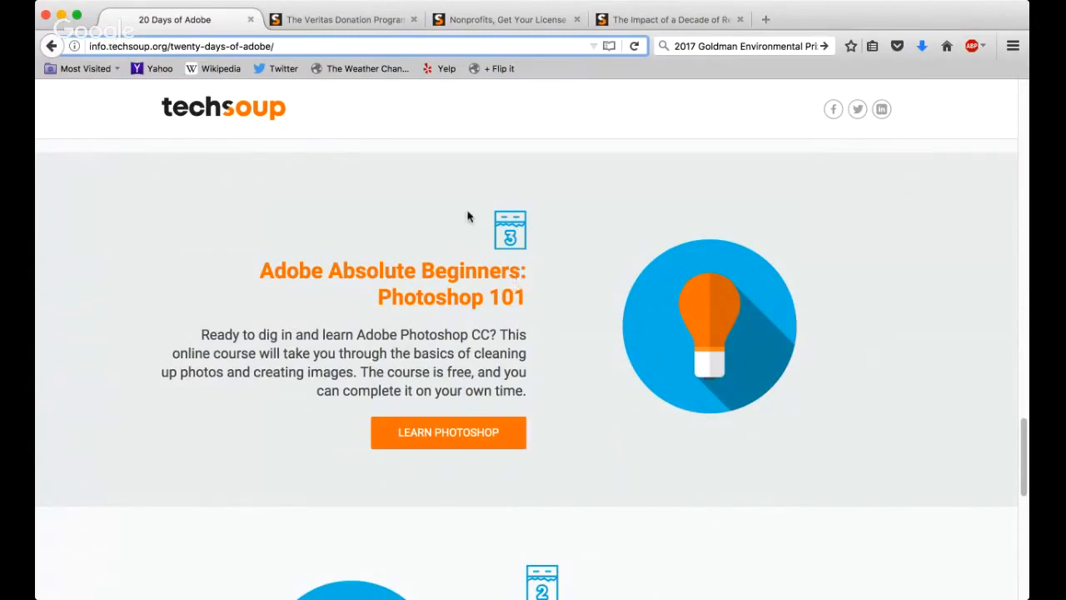
# Bring up the already open Veritas Donation Program page and review its eligibility rules and the two offered Veritas products.
pyautogui.click(367, 19)
pyautogui.scroll(-1, 492, 365)
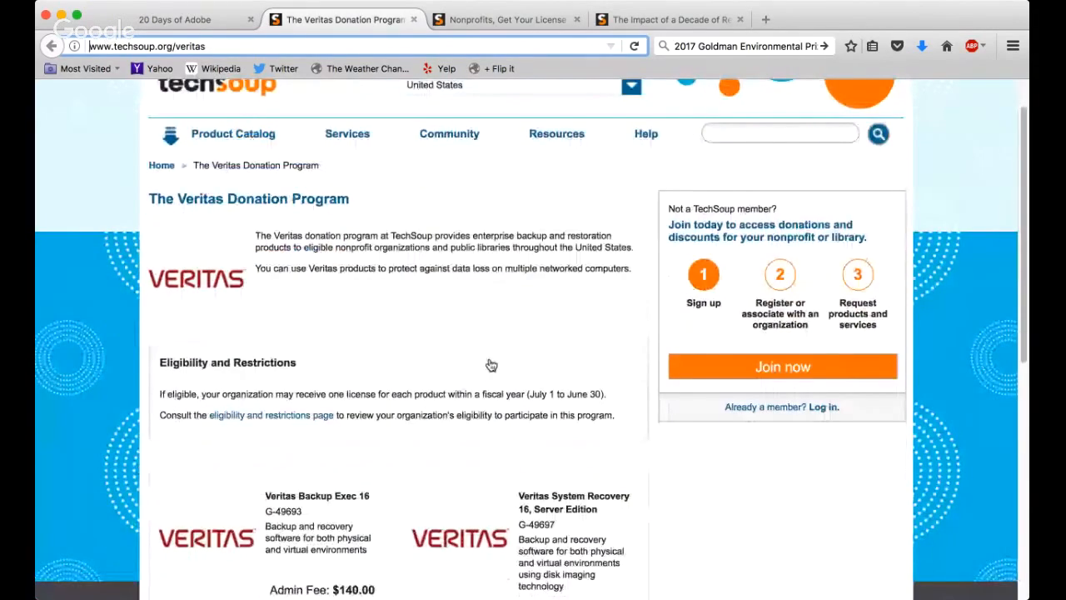
pyautogui.scroll(-2, 492, 363)
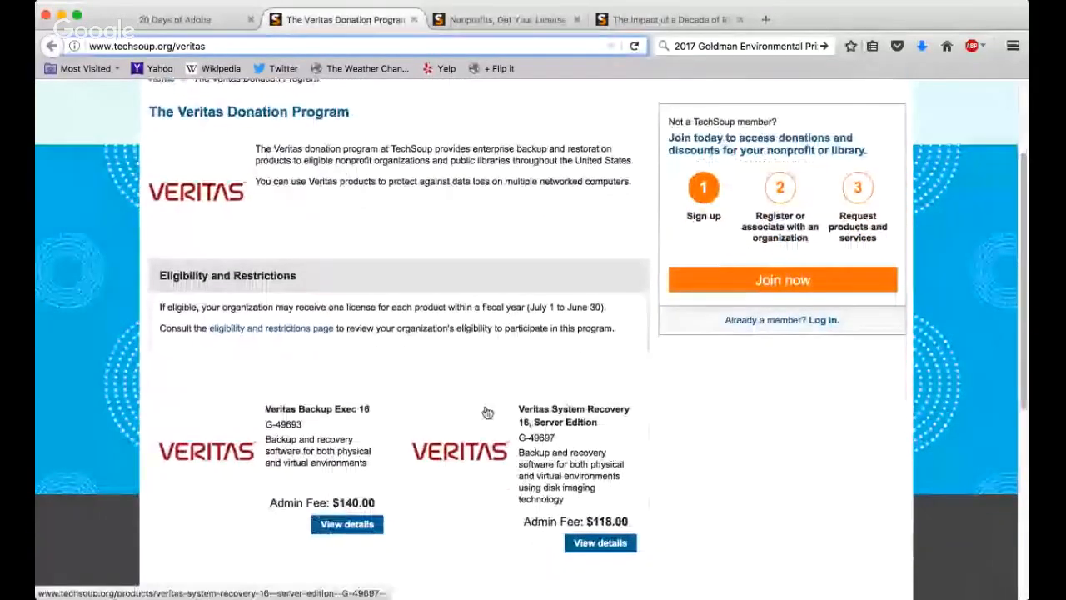
pyautogui.scroll(-2, 490, 383)
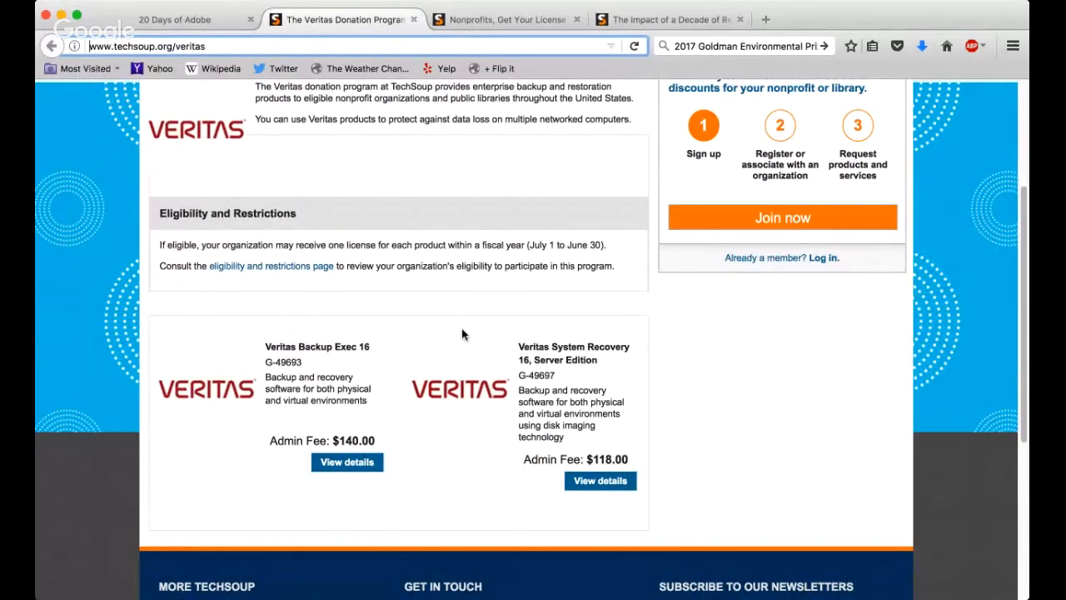
pyautogui.scroll(-1, 463, 334)
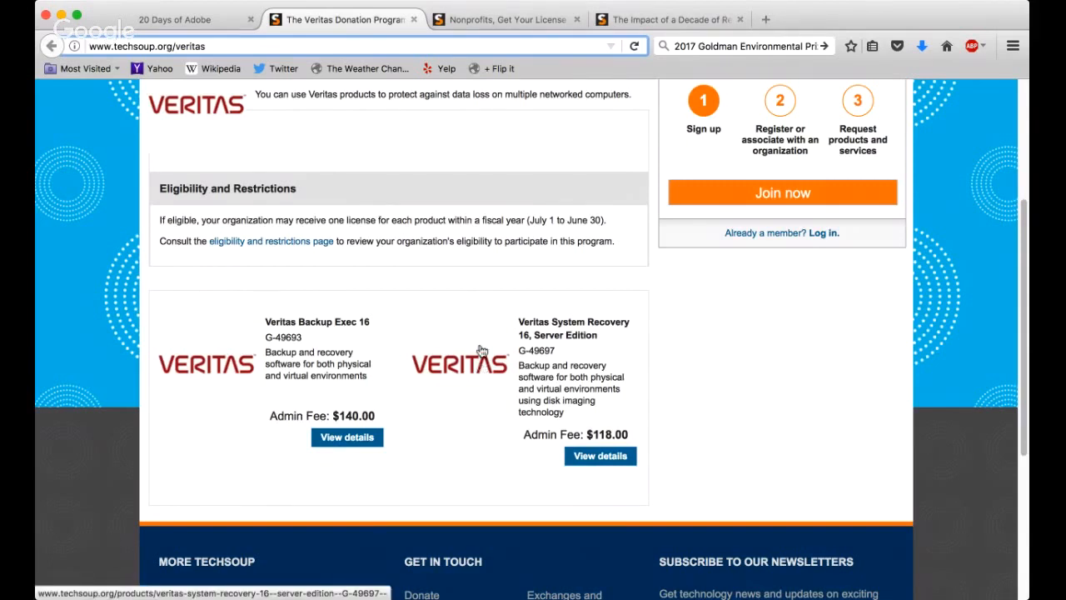
# Bring up the open blog post Nonprofits, Get Your License to Design! and read its introduction to the Design for Nondesigners 201 course.
pyautogui.click(494, 20)
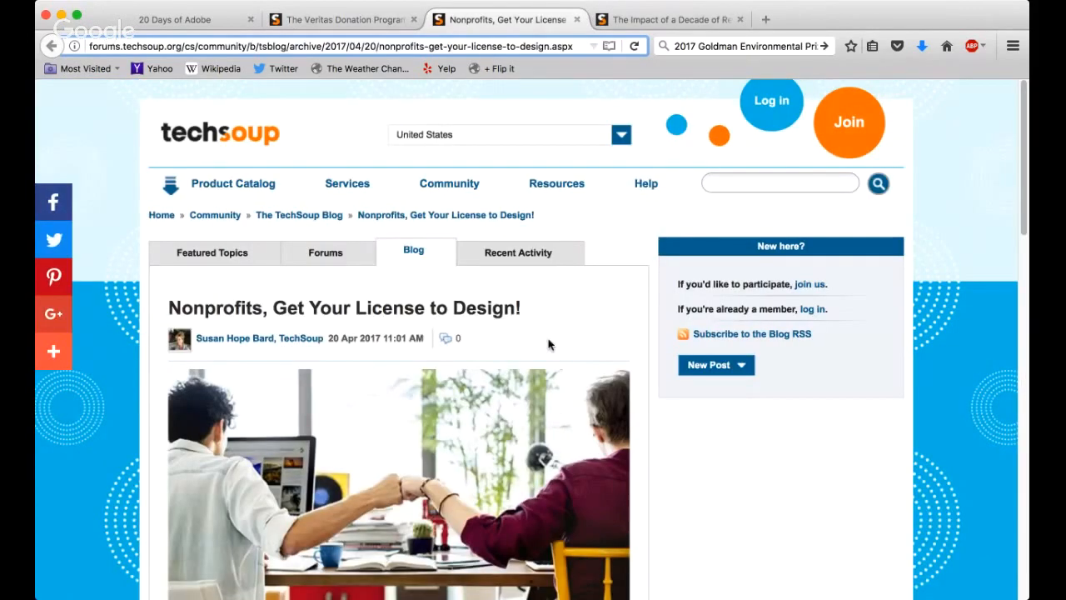
pyautogui.scroll(-3, 548, 344)
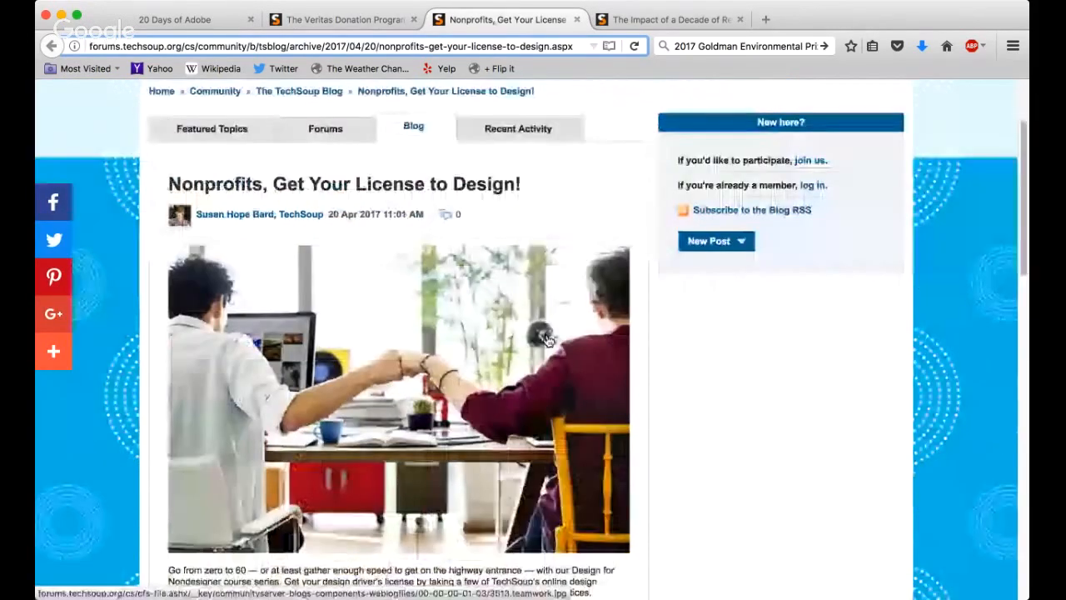
pyautogui.scroll(-3, 548, 340)
pyautogui.scroll(-3, 549, 340)
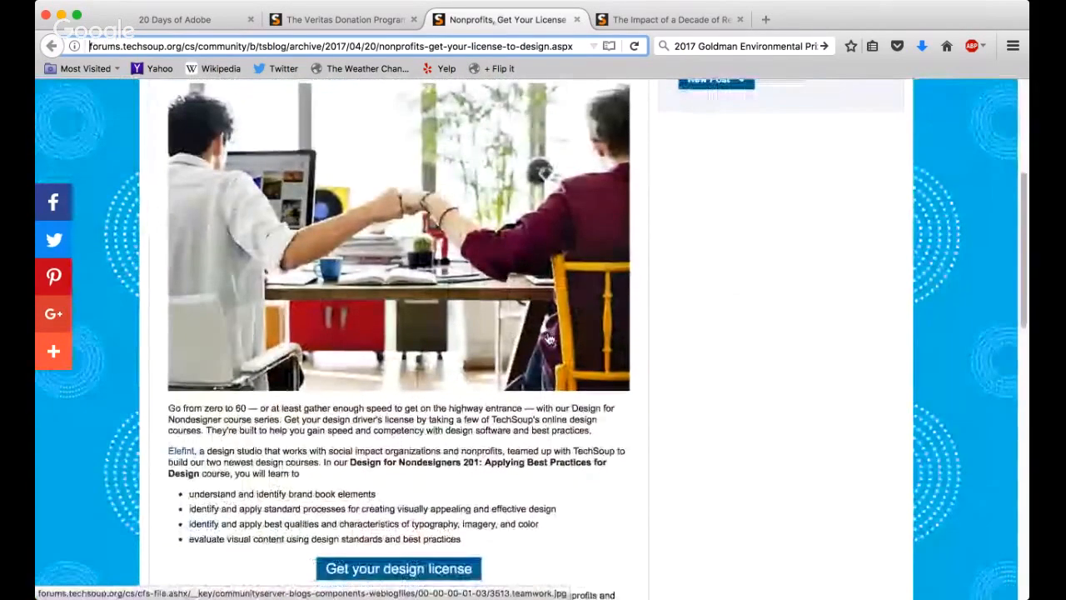
pyautogui.scroll(-1, 548, 332)
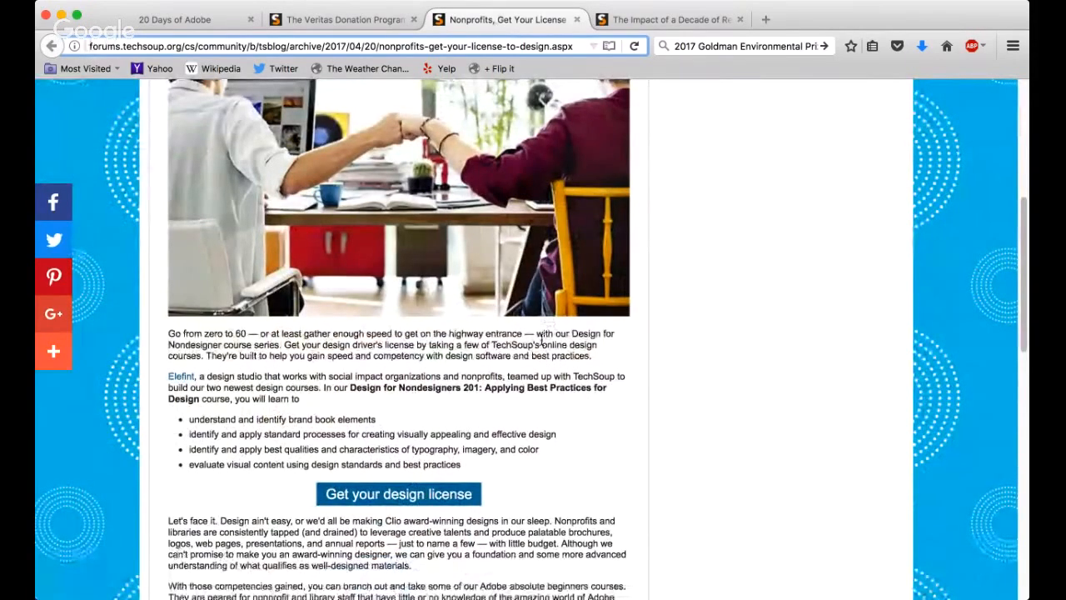
# Glance at the refurbished computing infographic, return to the design license post, and read about its Adobe beginner and web design courses.
pyautogui.click(671, 20)
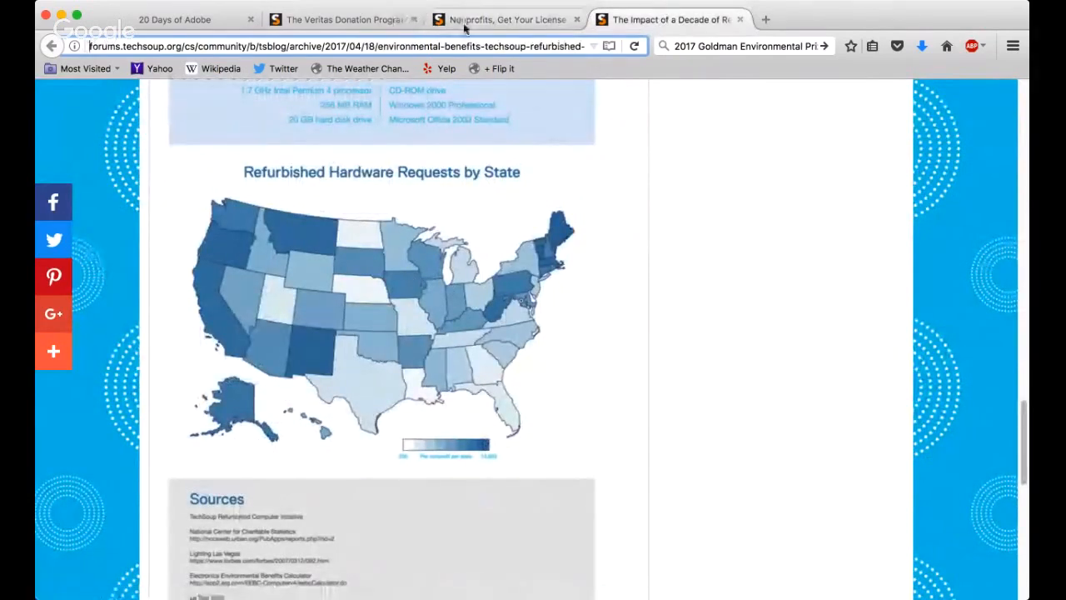
pyautogui.click(485, 24)
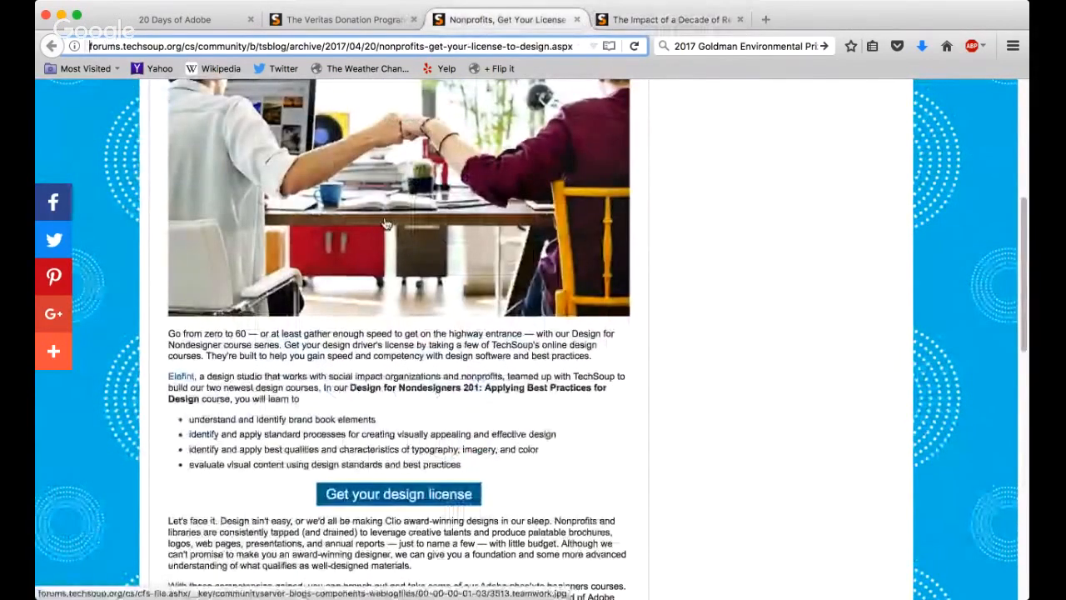
pyautogui.scroll(-3, 387, 225)
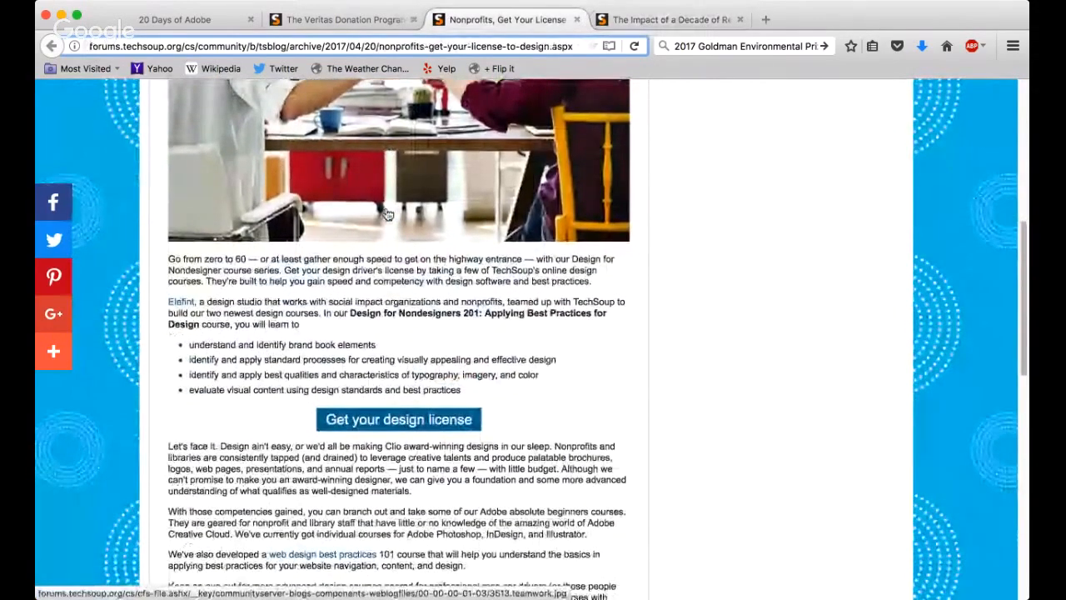
pyautogui.scroll(3, 387, 215)
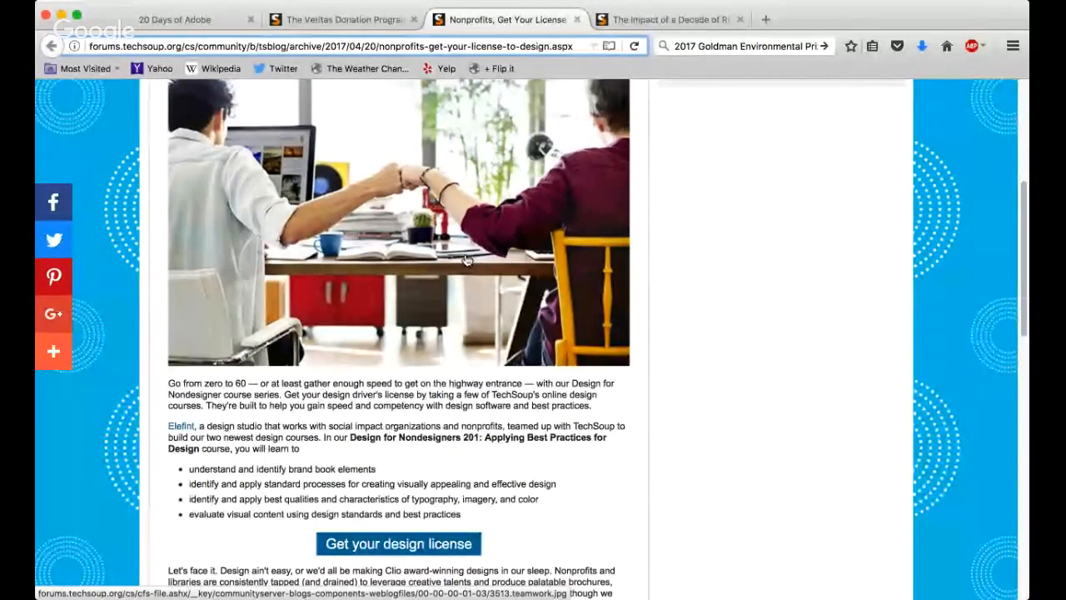
pyautogui.scroll(-2, 467, 260)
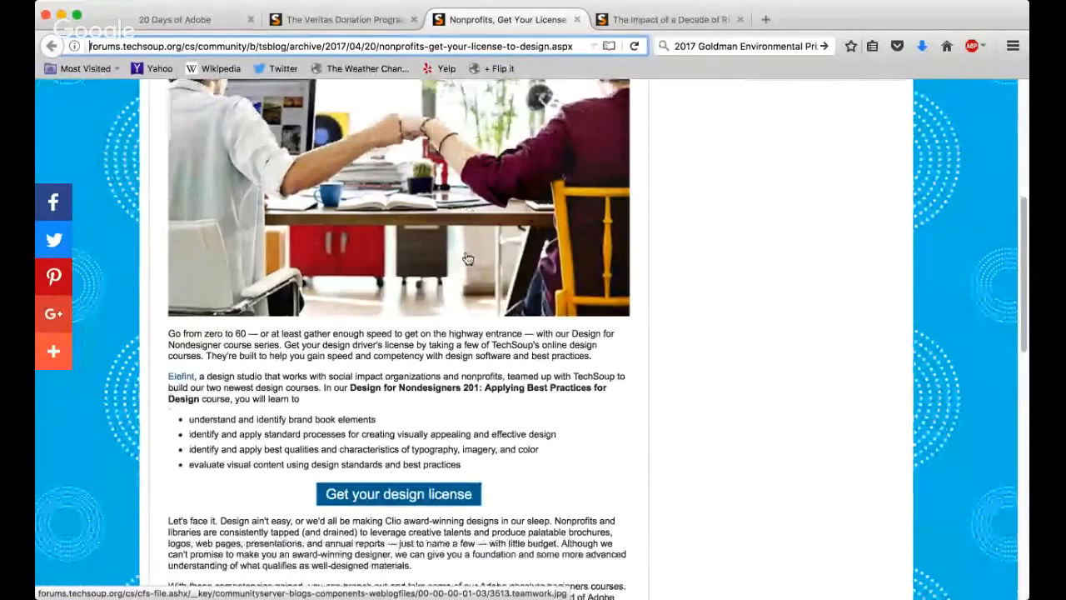
pyautogui.scroll(-2, 469, 258)
pyautogui.scroll(-2, 469, 259)
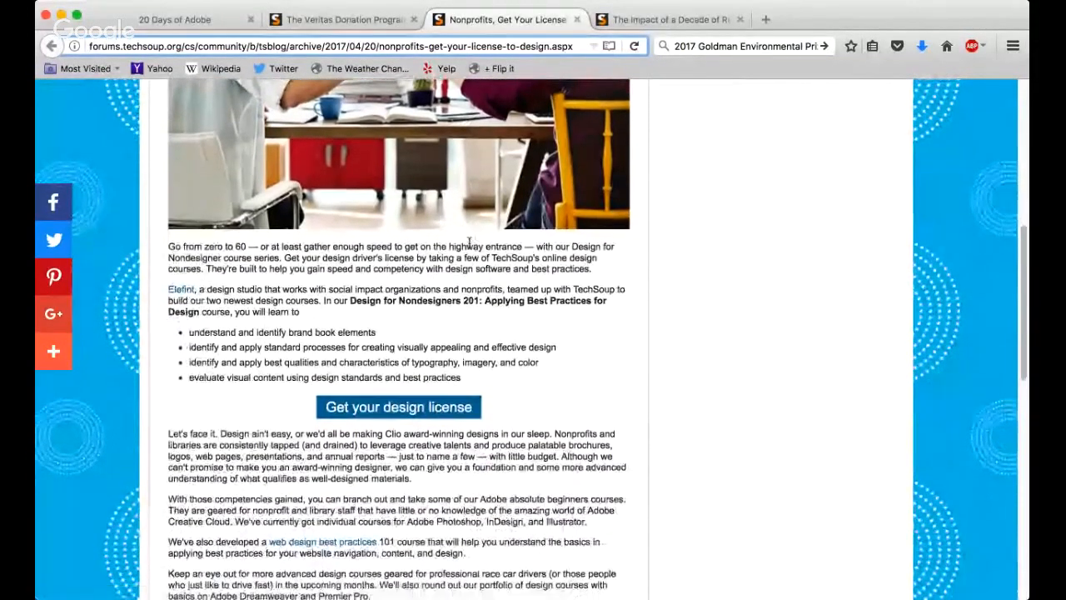
pyautogui.scroll(-1, 469, 242)
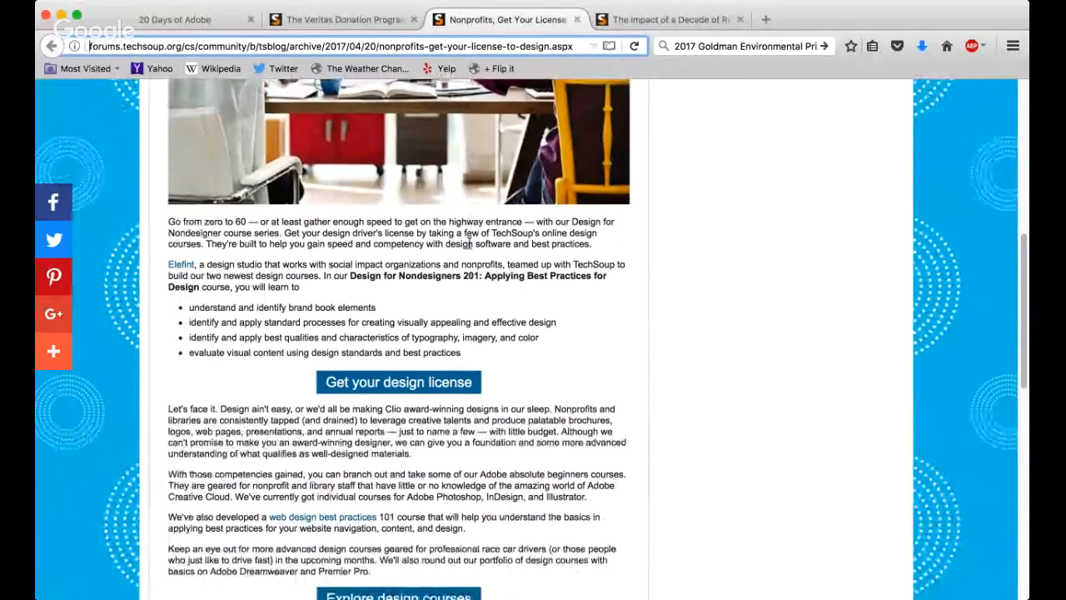
pyautogui.scroll(-1, 469, 243)
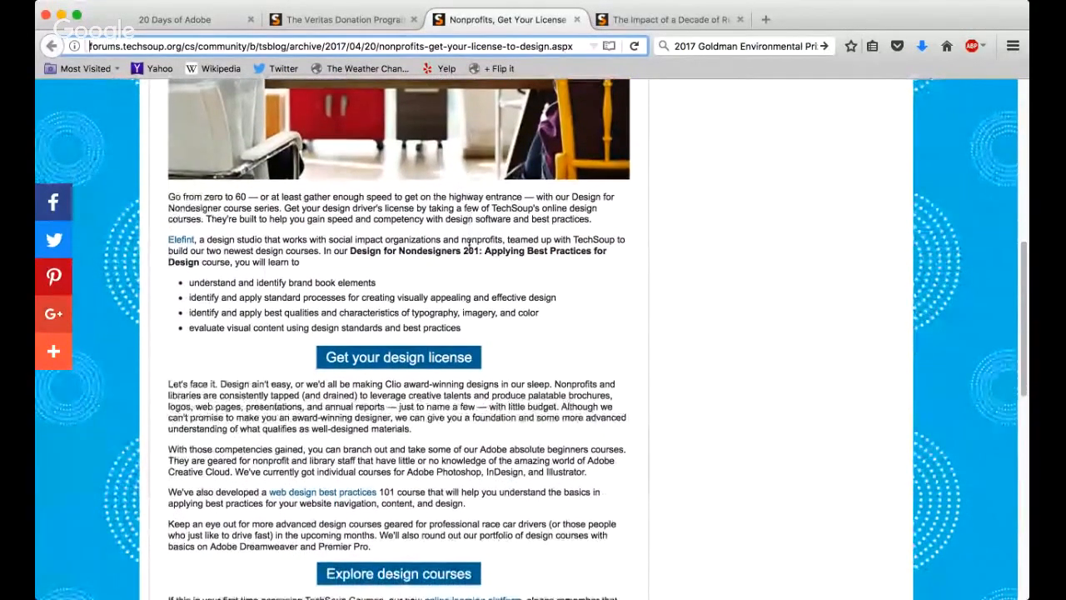
pyautogui.scroll(-1, 469, 243)
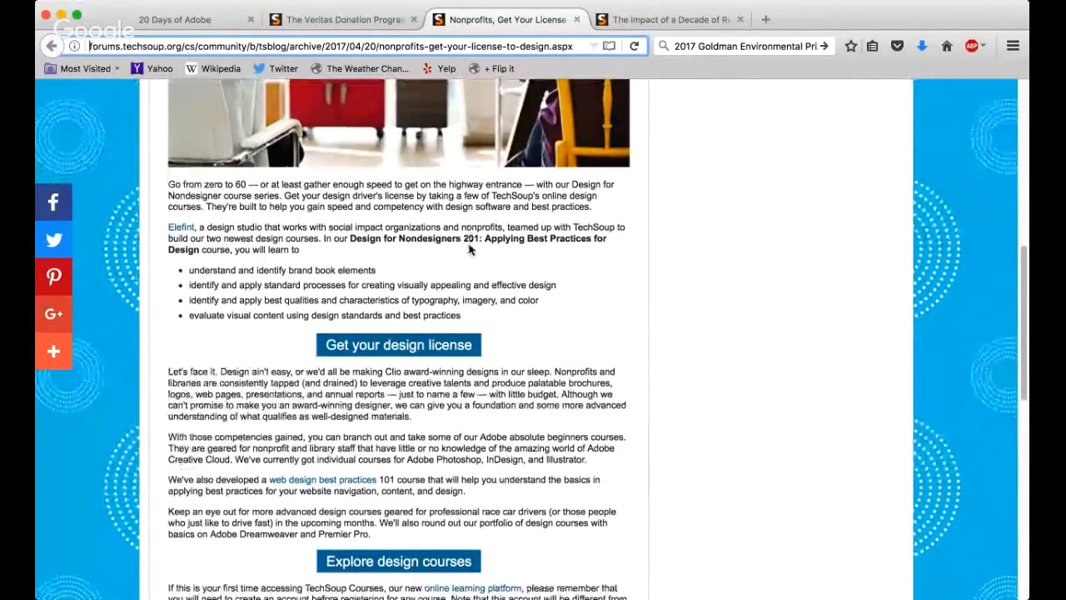